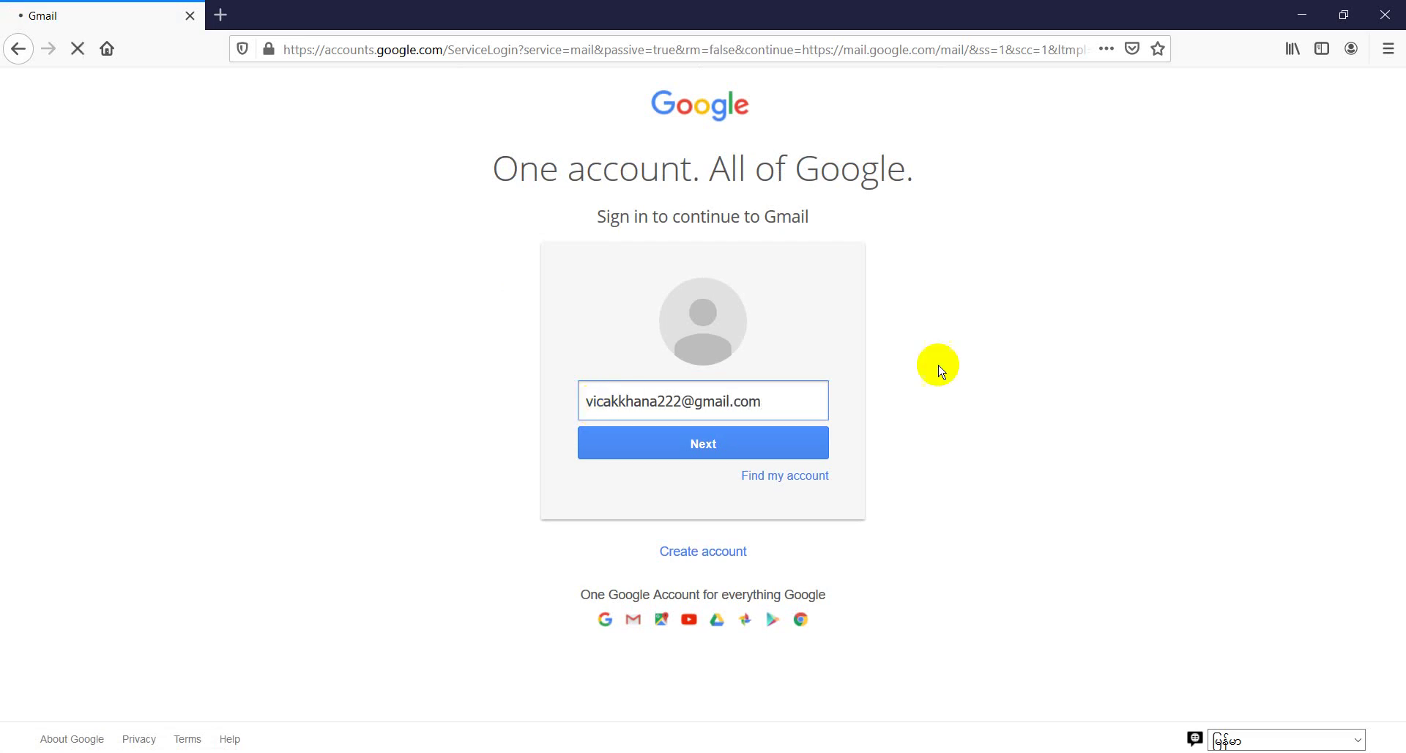
Continue the Gmail sign-in with the entered e-mail address and turn off the option to stay signed in
{"action": "left_click", "coordinate": [696, 455]}
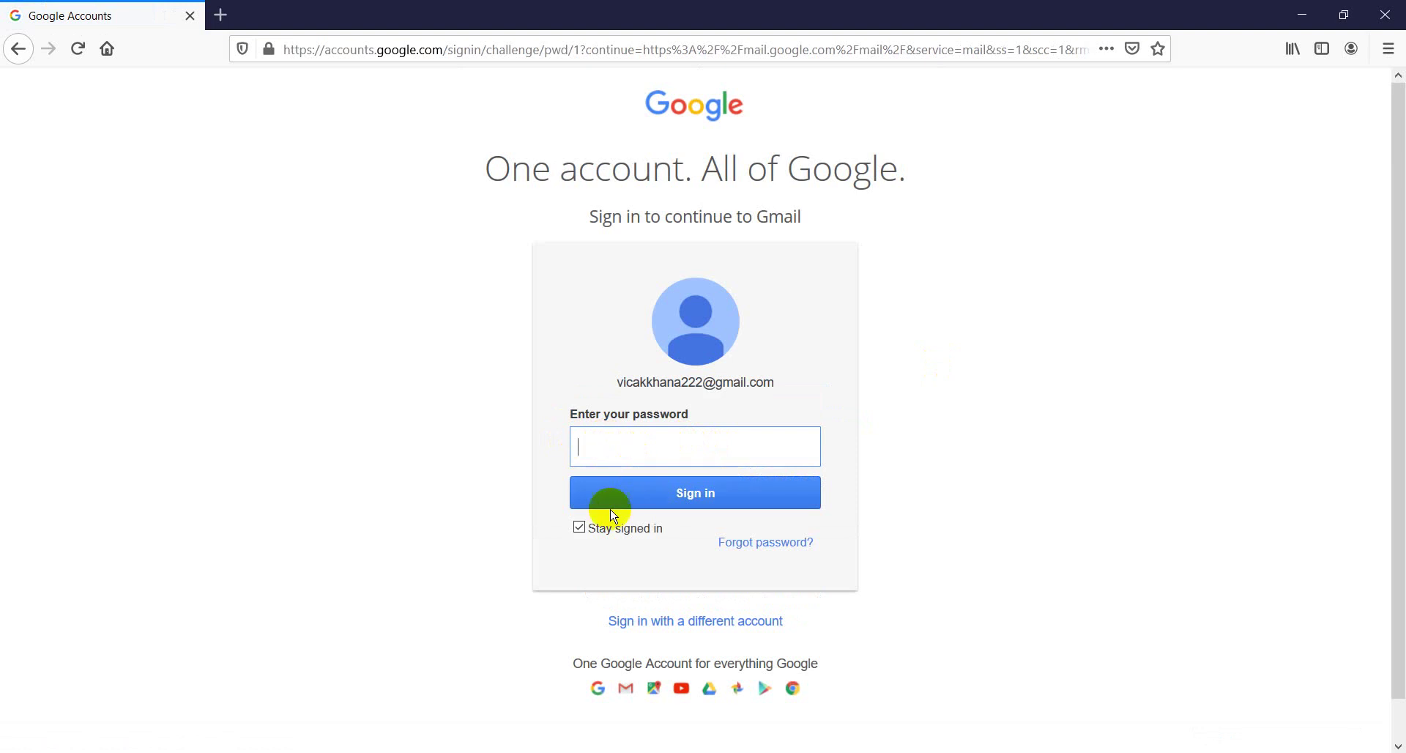
{"action": "mouse_move", "coordinate": [585, 539]}
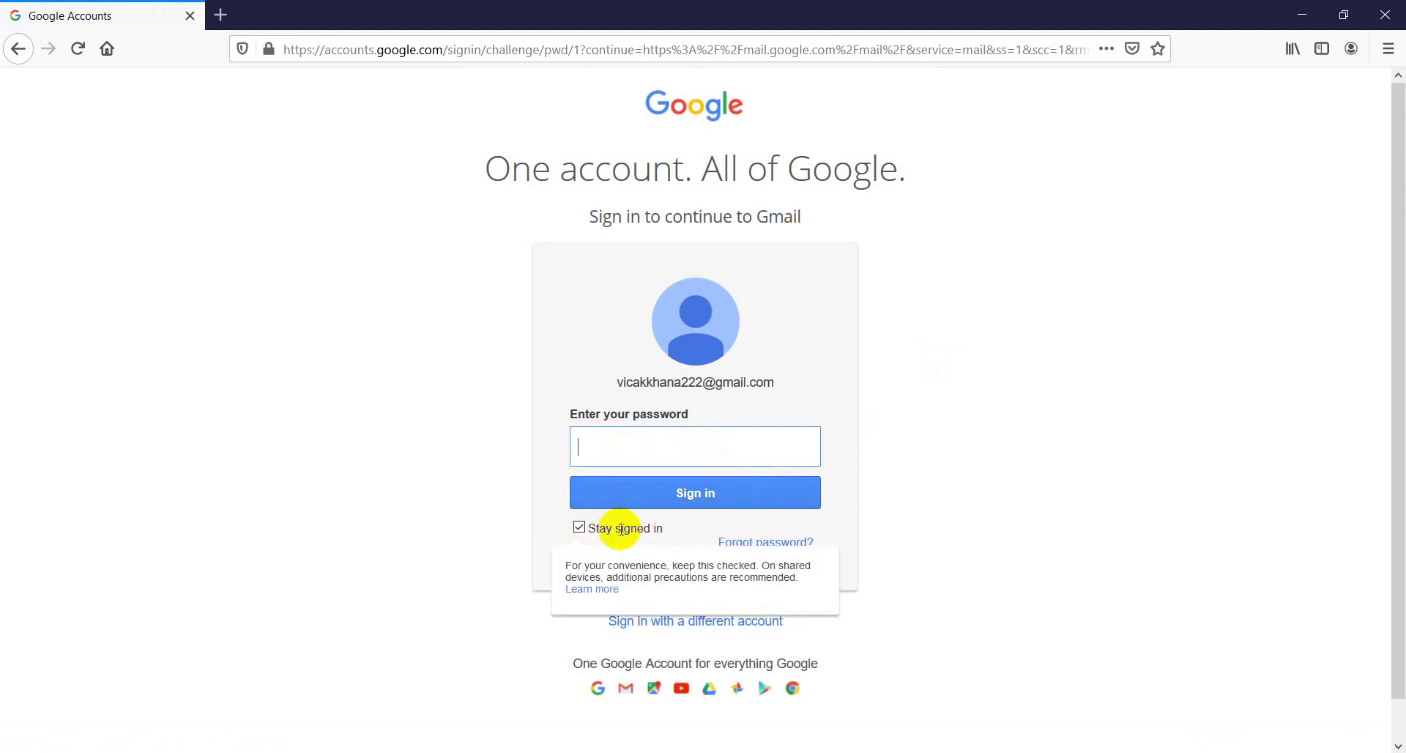
{"action": "left_click", "coordinate": [580, 527]}
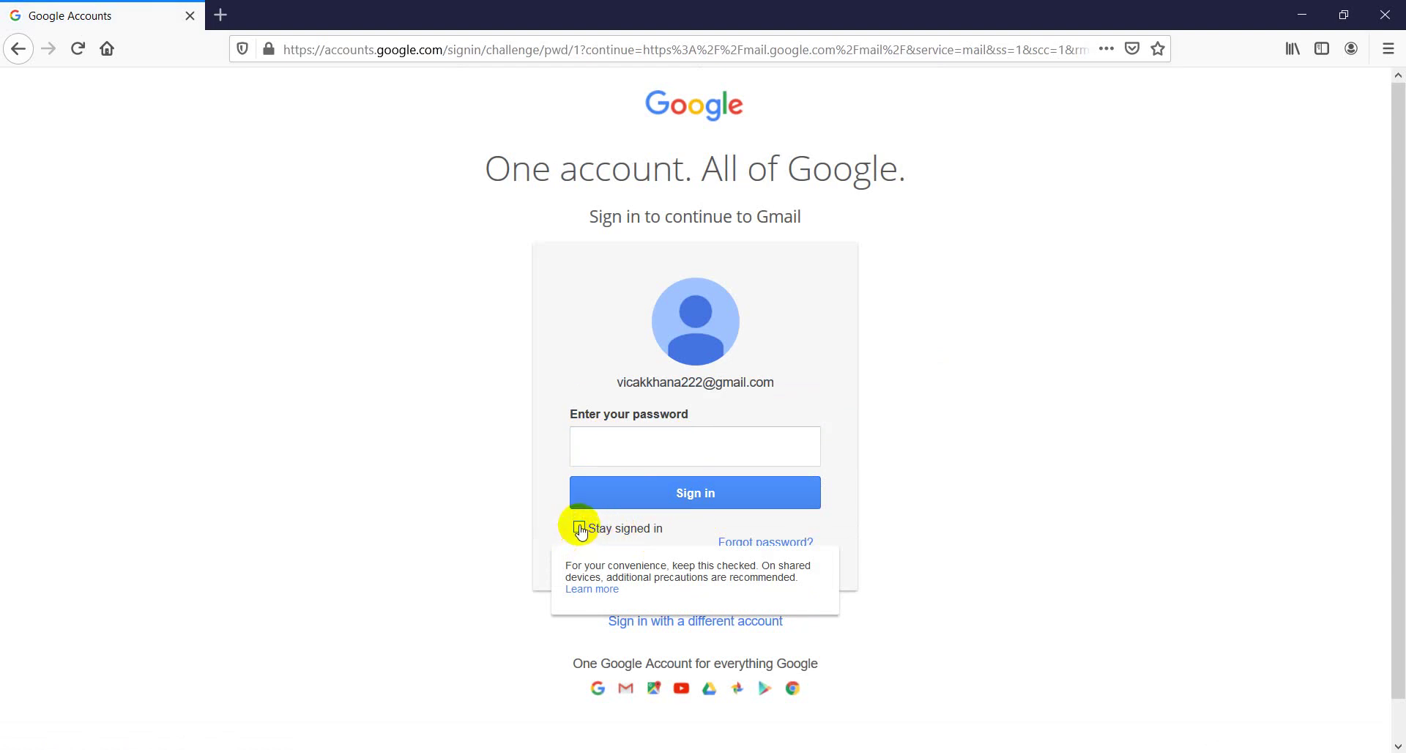
{"action": "left_click", "coordinate": [580, 528]}
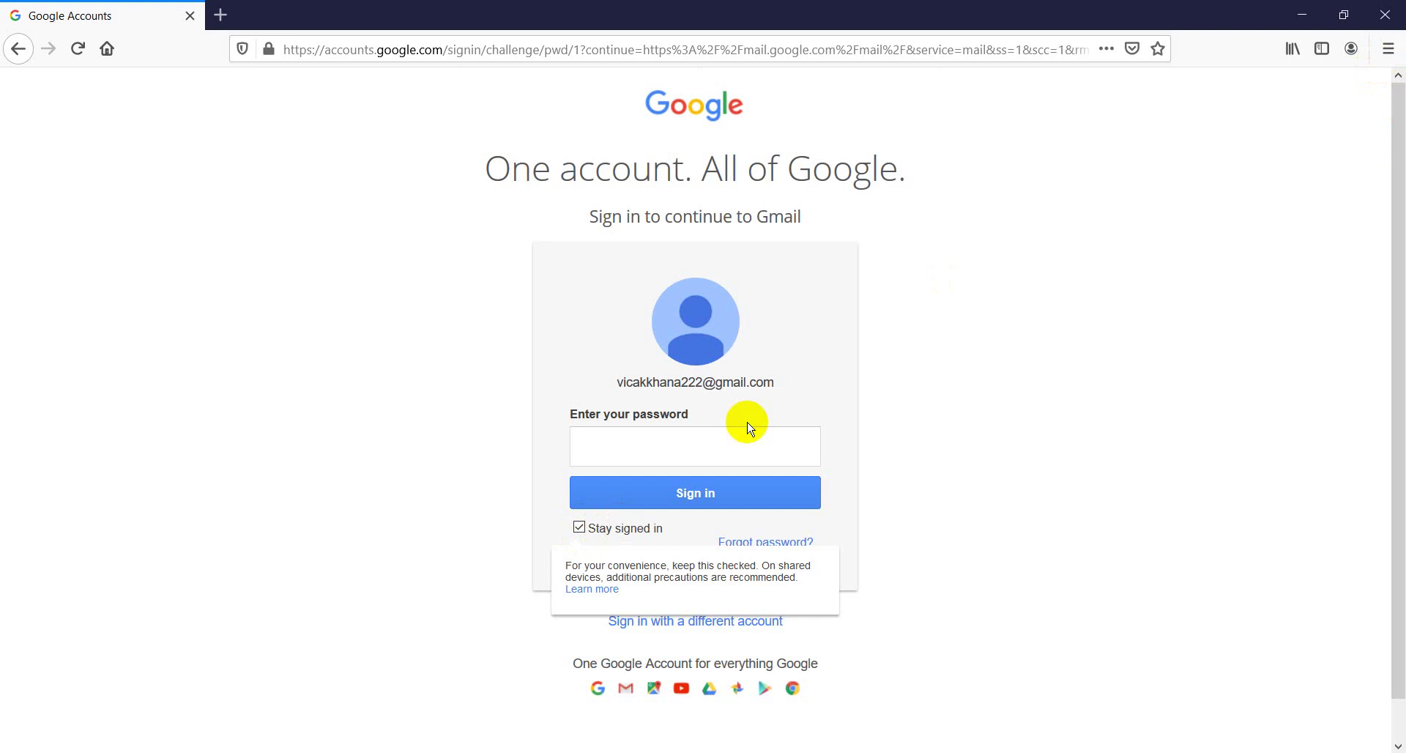
{"action": "left_click", "coordinate": [579, 527]}
Enter the account password and sign in to Gmail
{"action": "left_click", "coordinate": [655, 437]}
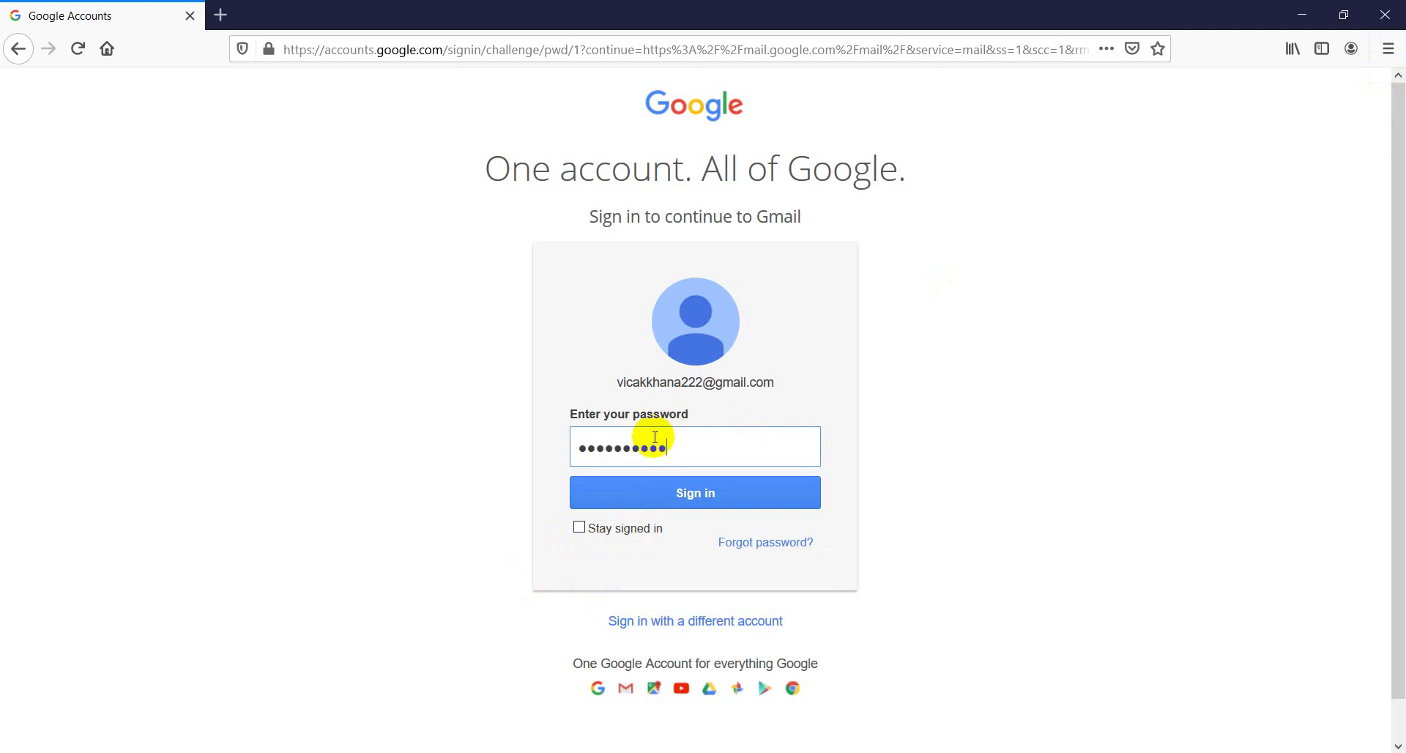
{"action": "key", "text": "Return"}
{"action": "left_click", "coordinate": [507, 208]}
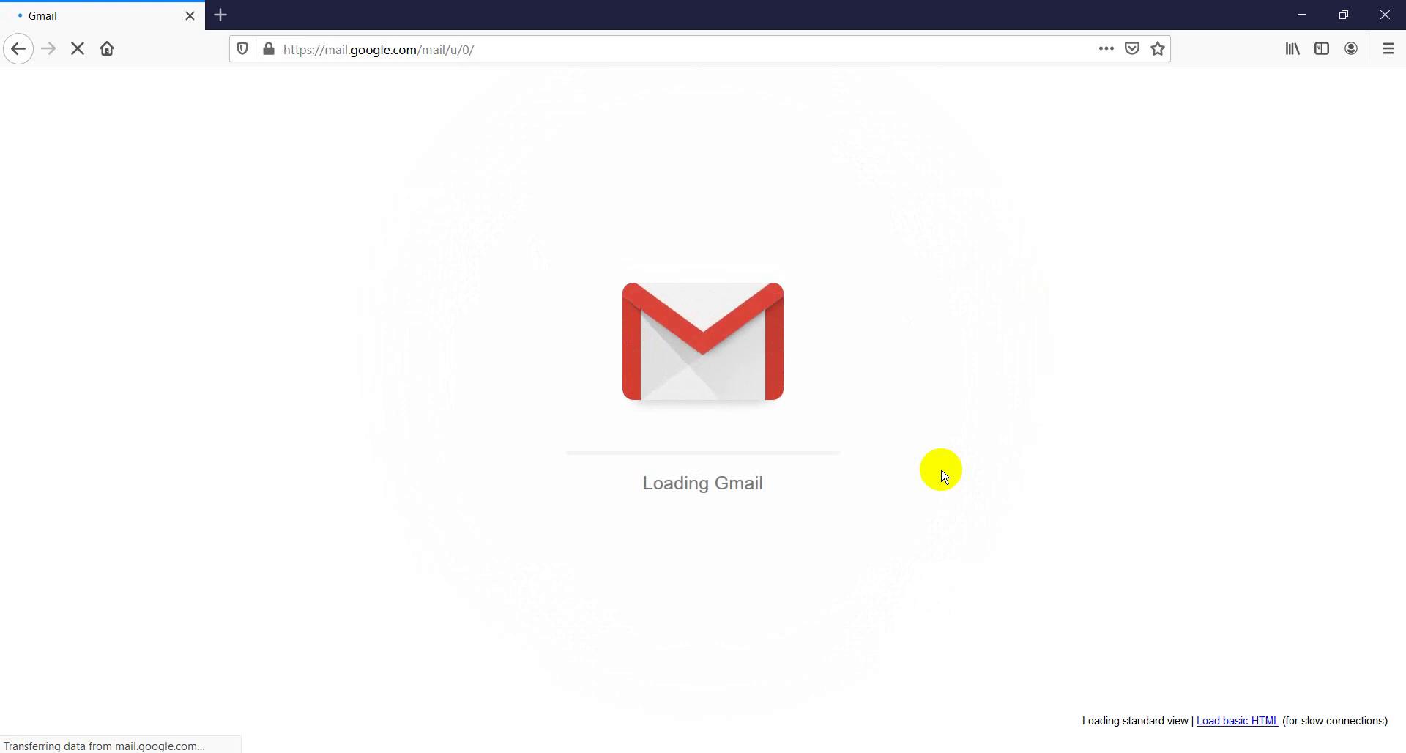
Minimize the Firefox window and switch to the Gmail inbox in Google Chrome
{"action": "left_click", "coordinate": [1314, 14]}
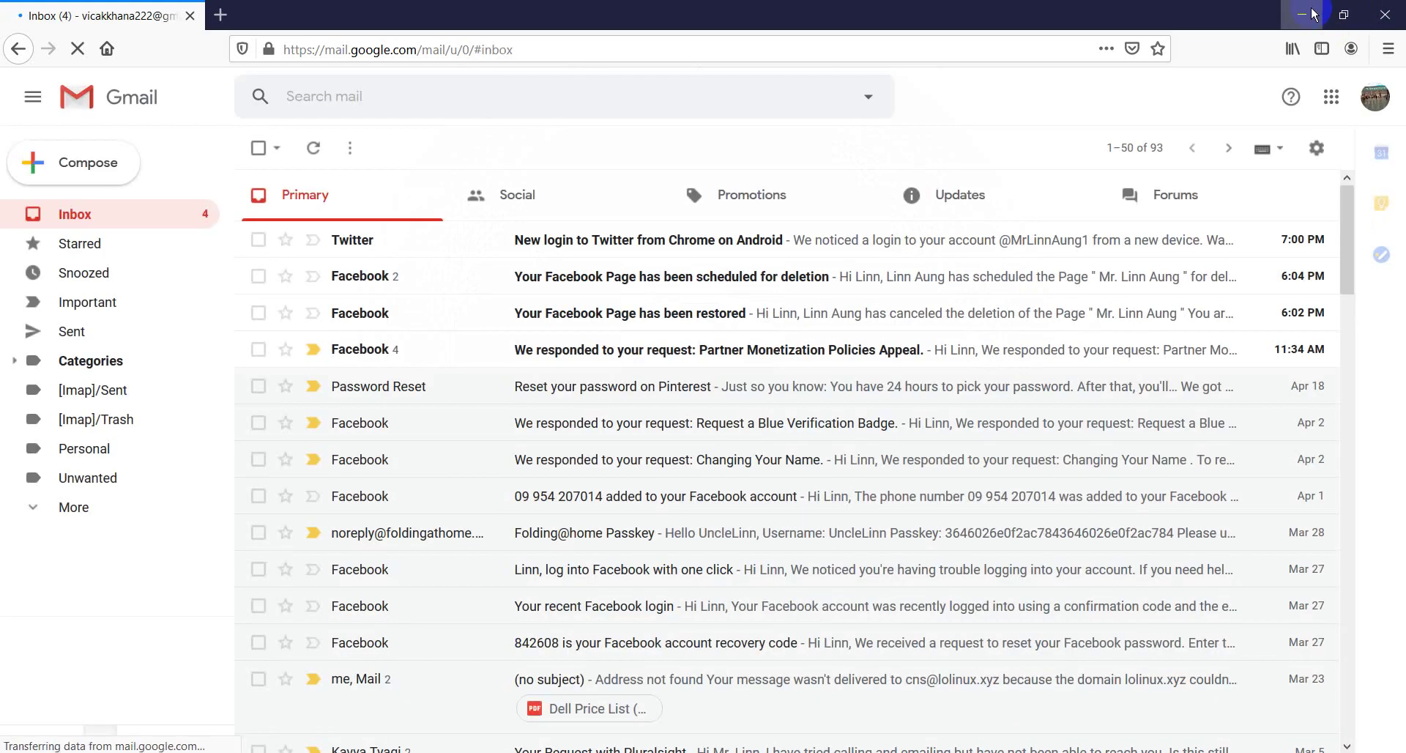
{"action": "left_click", "coordinate": [1313, 14]}
{"action": "key", "text": "alt+Tab"}
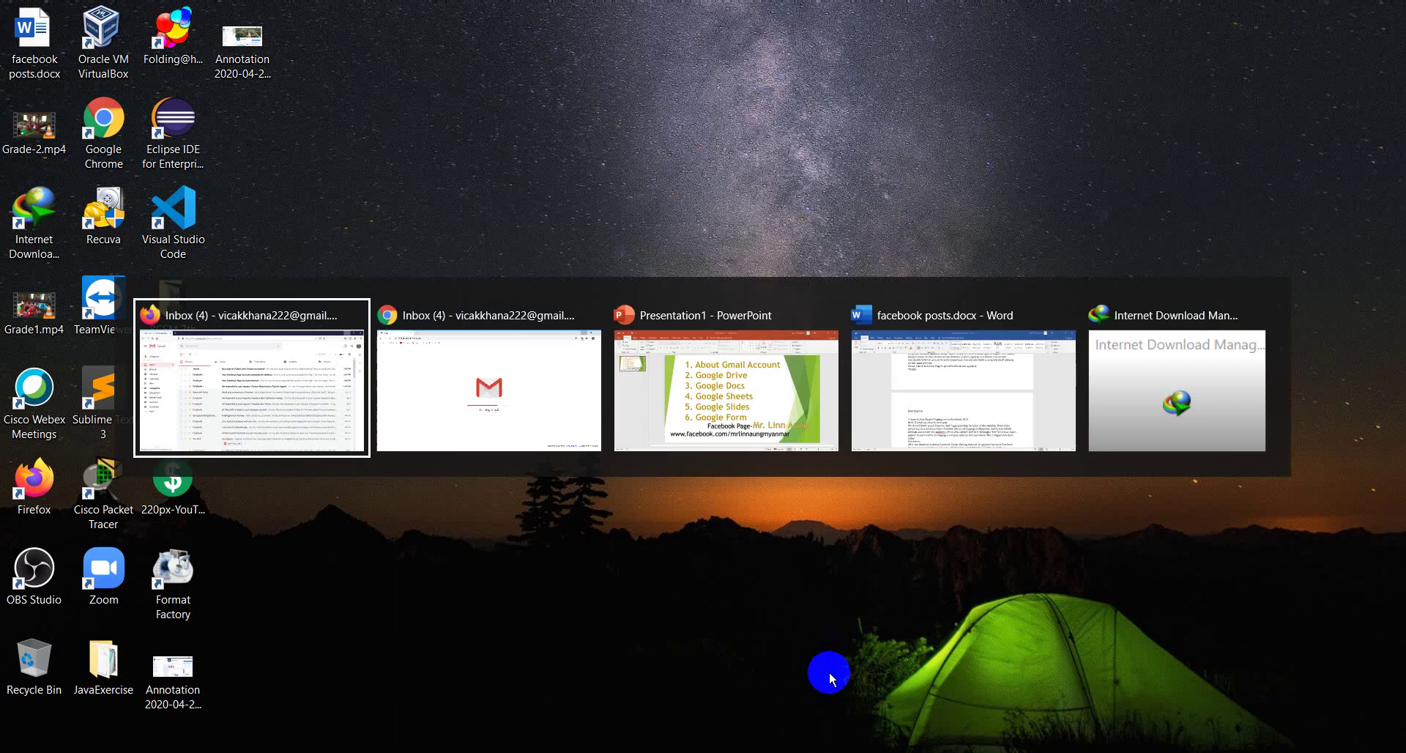
{"action": "key", "text": "alt+Tab"}
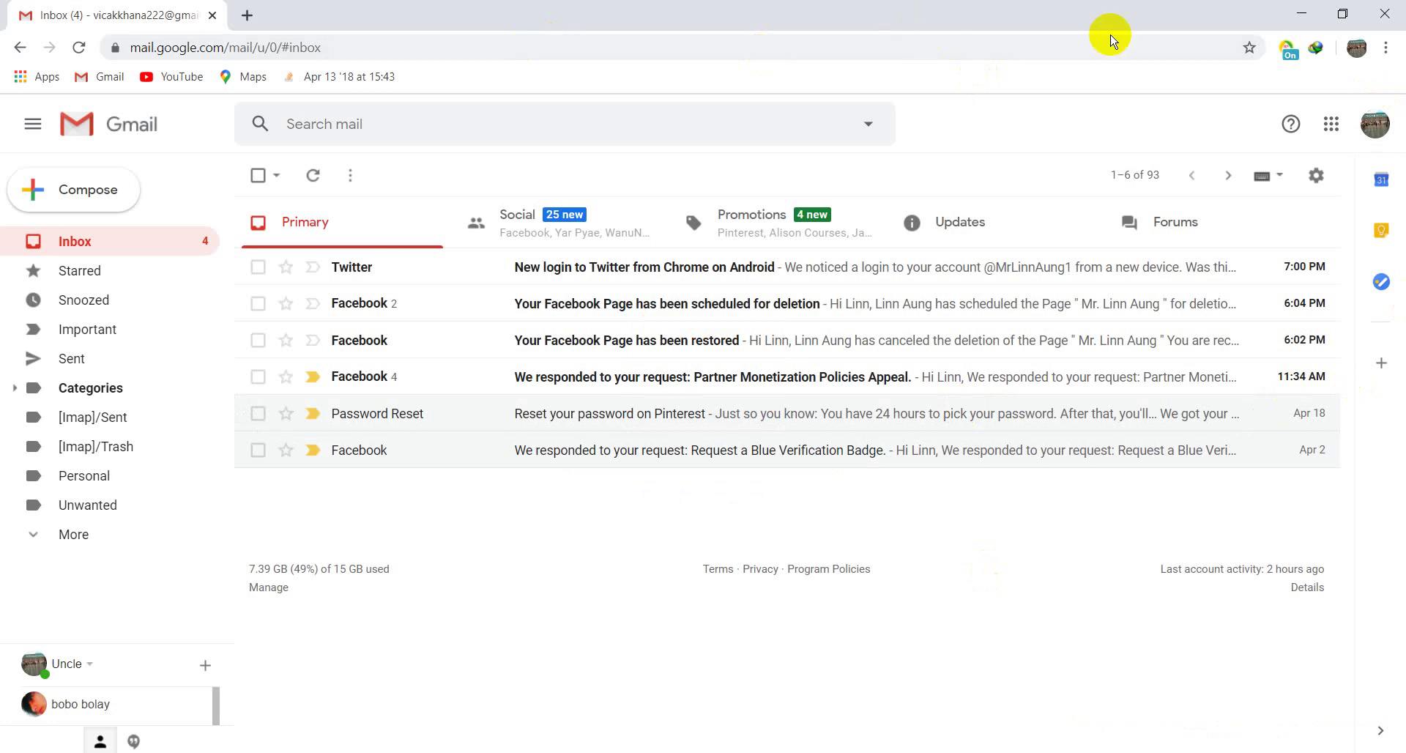
Show the list of available Google apps from the Gmail inbox, locate Drive, and close the list
{"action": "left_click", "coordinate": [1329, 126]}
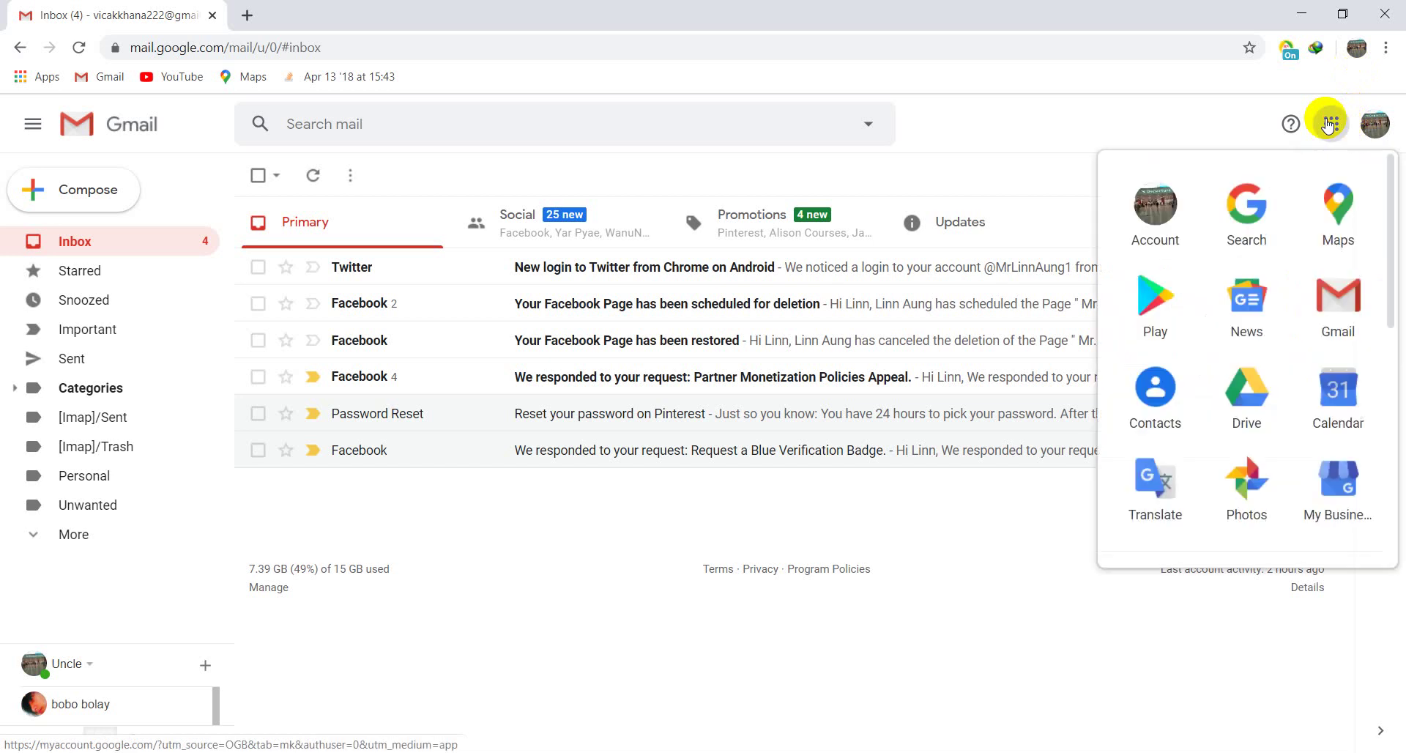
{"action": "left_click", "coordinate": [1330, 127]}
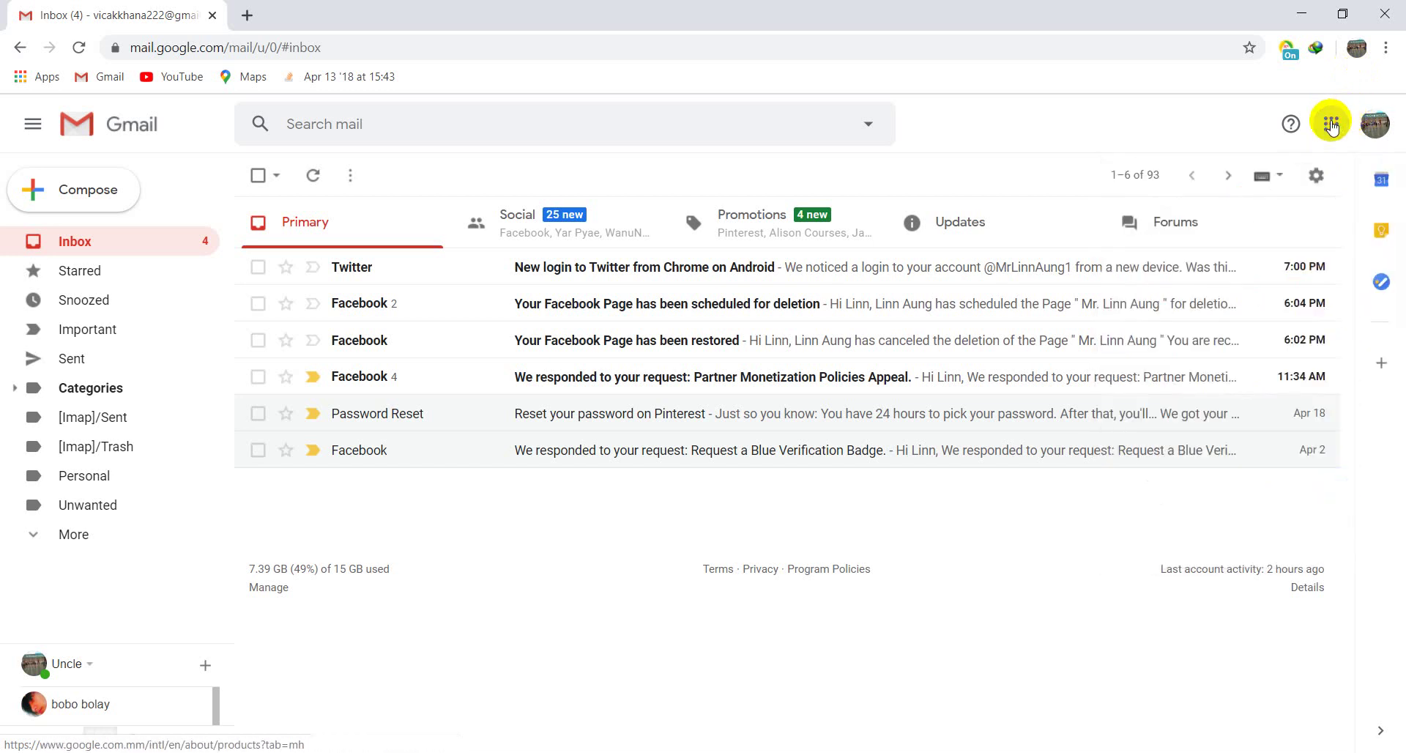
{"action": "left_click", "coordinate": [1331, 127]}
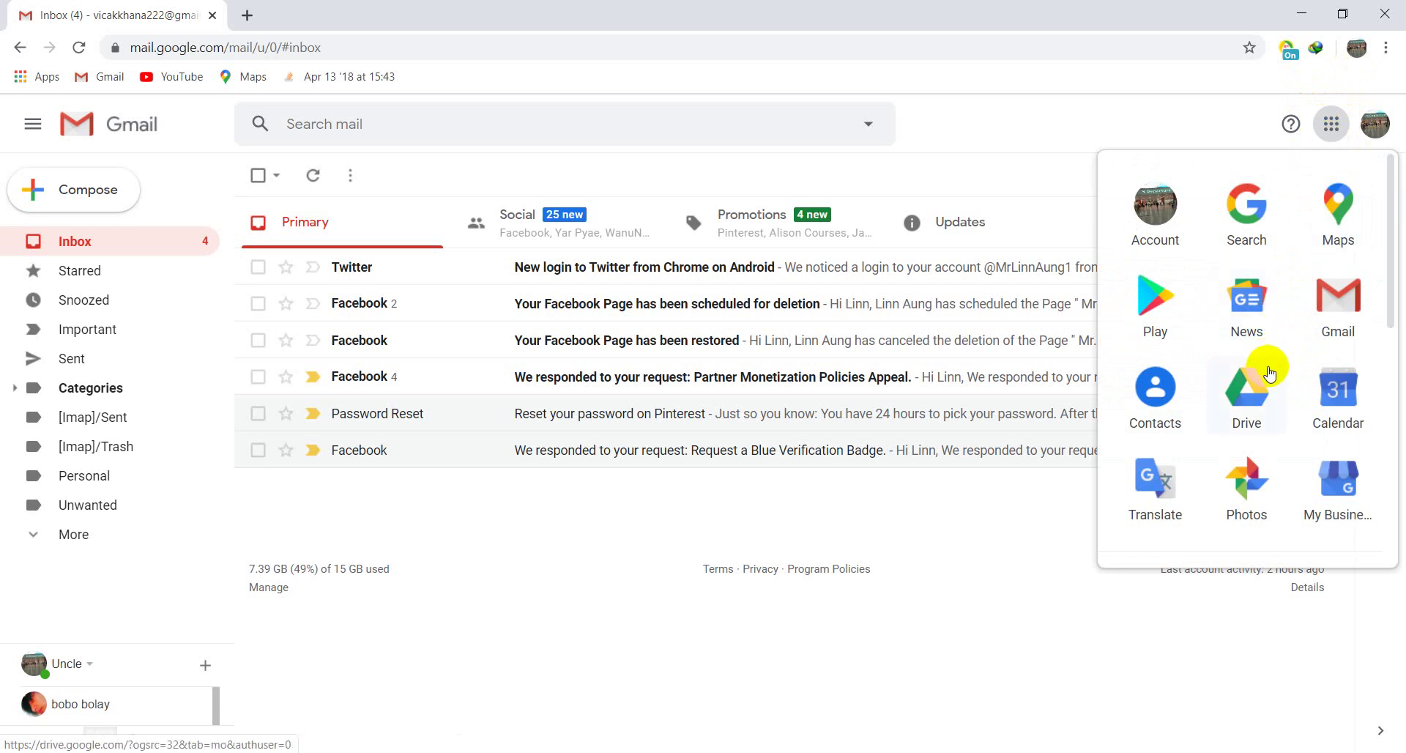
{"action": "left_click", "coordinate": [645, 571]}
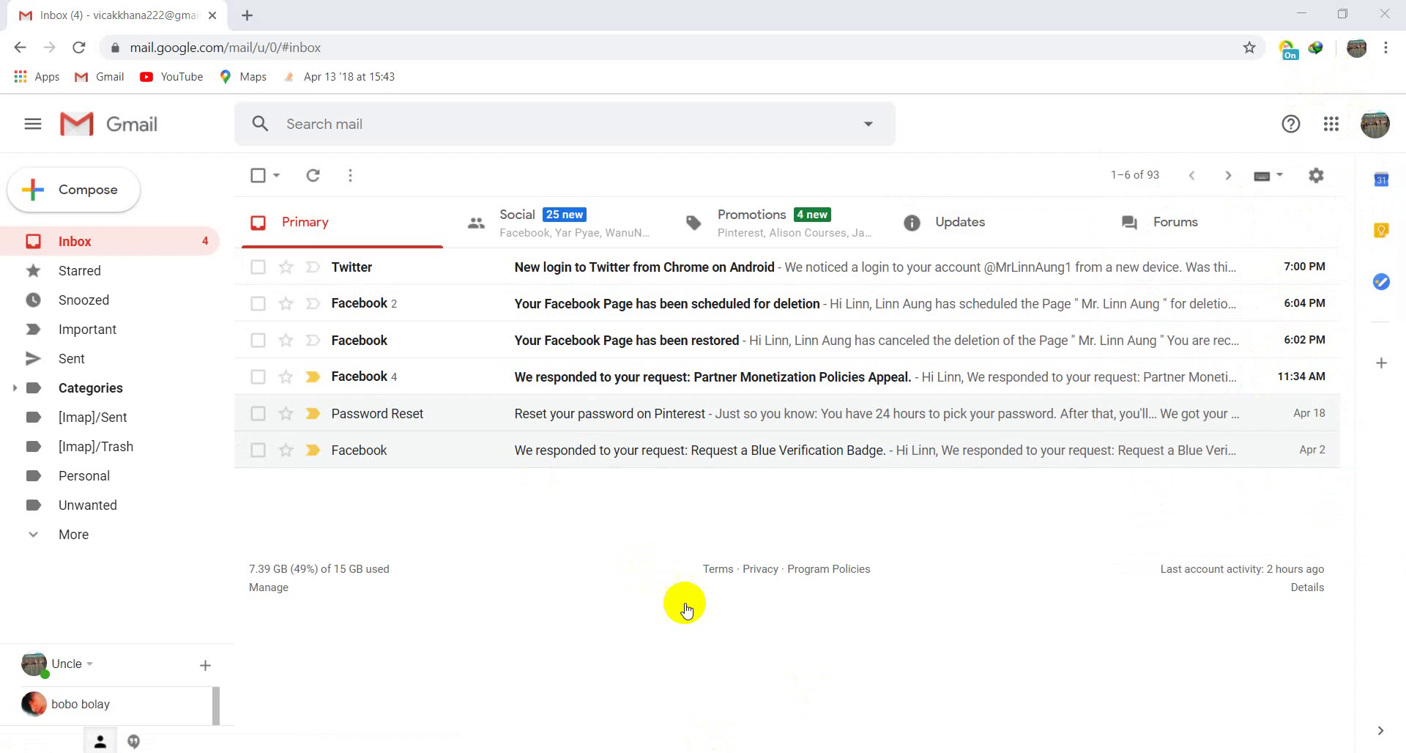
Switch to the PowerPoint presentation, review the slide's list of Gmail and Google topics, and minimize it
{"action": "key", "text": "alt+Tab"}
{"action": "left_click_drag", "start_coordinate": [448, 209], "coordinate": [467, 205]}
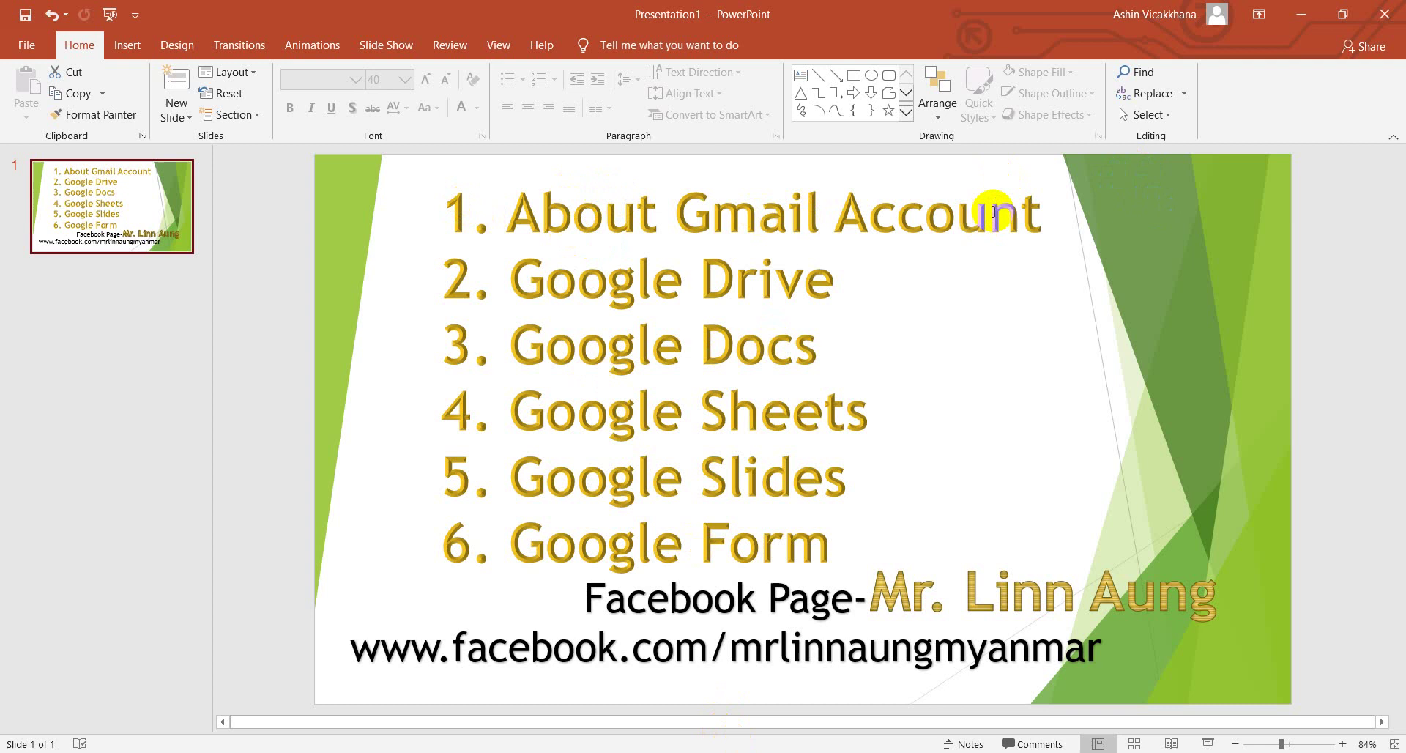
{"action": "left_click", "coordinate": [1300, 14]}
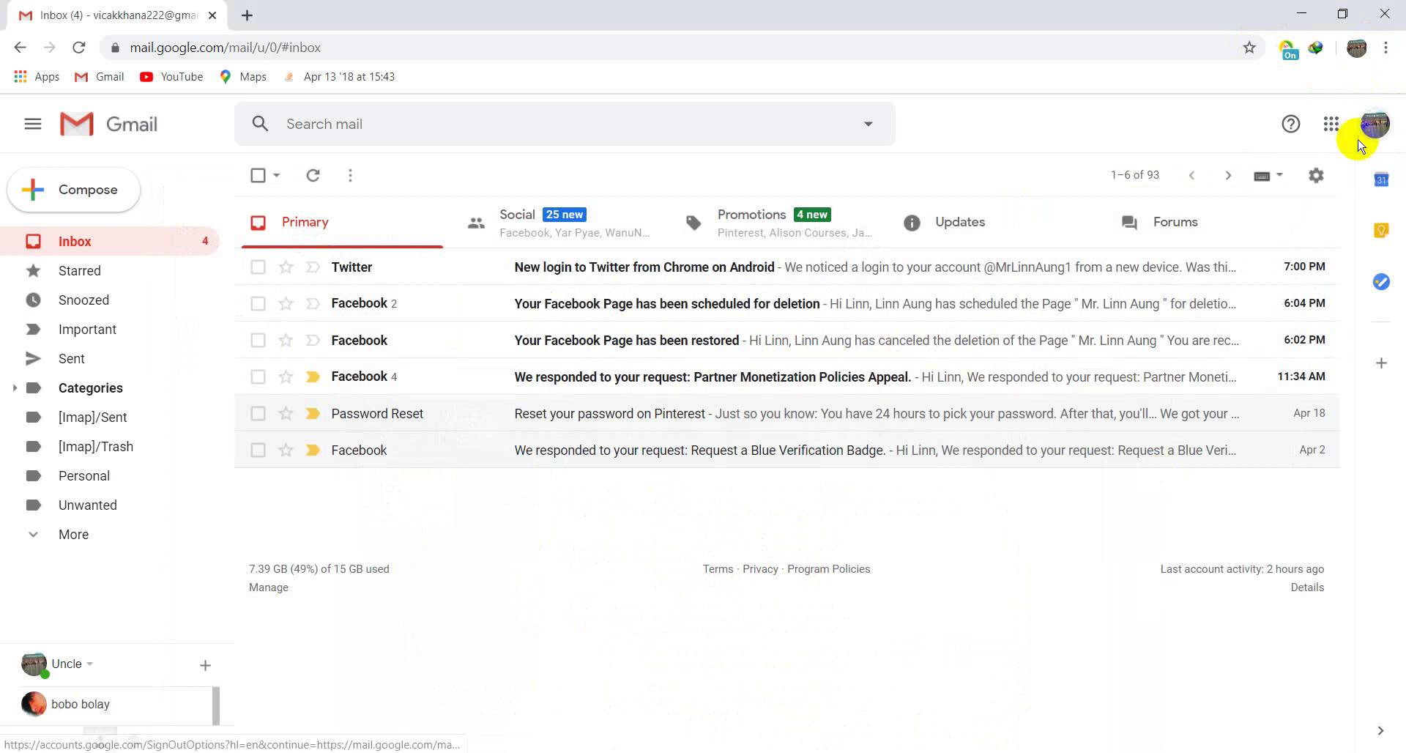
Minimize Chrome, launch Notepad, and write "You will free 15GB" in the empty document
{"action": "left_click", "coordinate": [1302, 13]}
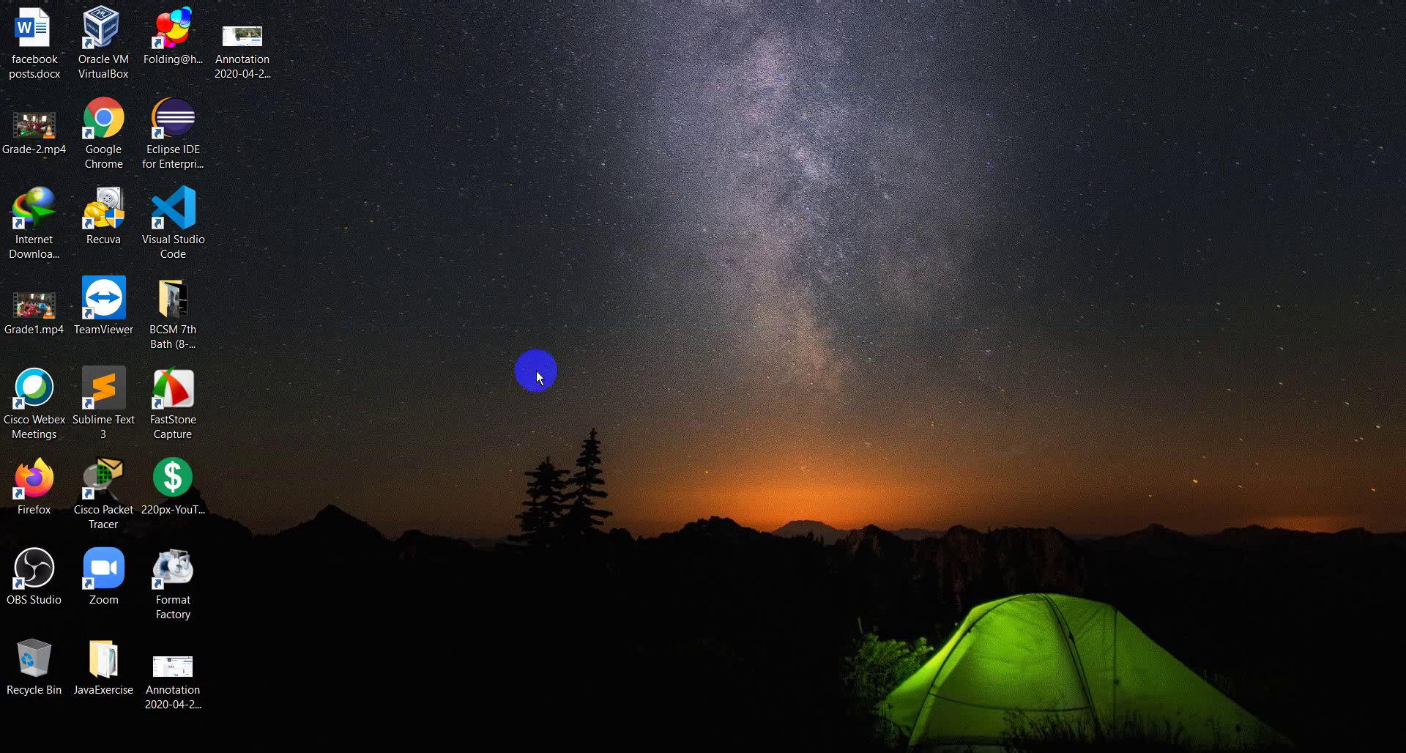
{"action": "key", "text": "super+r"}
{"action": "type", "text": "no"}
{"action": "key", "text": "Return"}
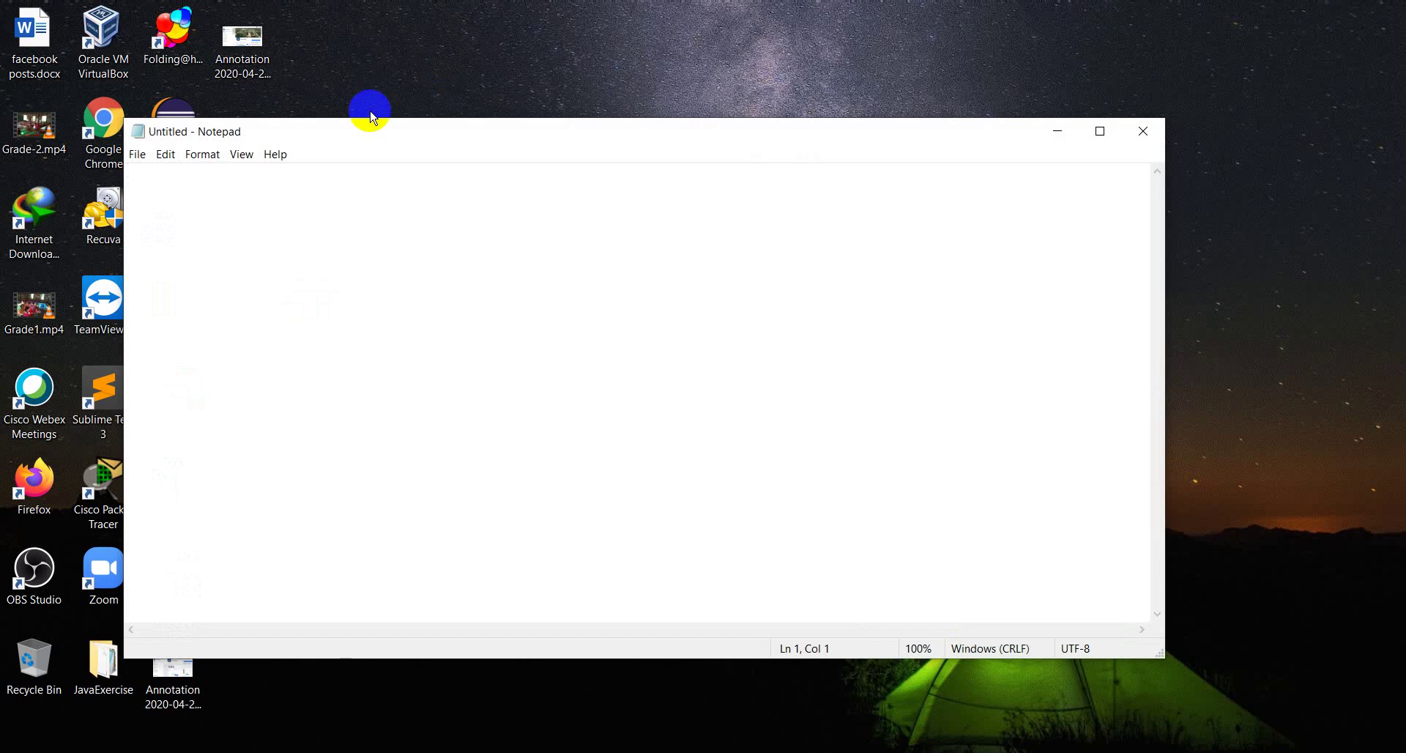
{"action": "key", "text": "BackSpace"}
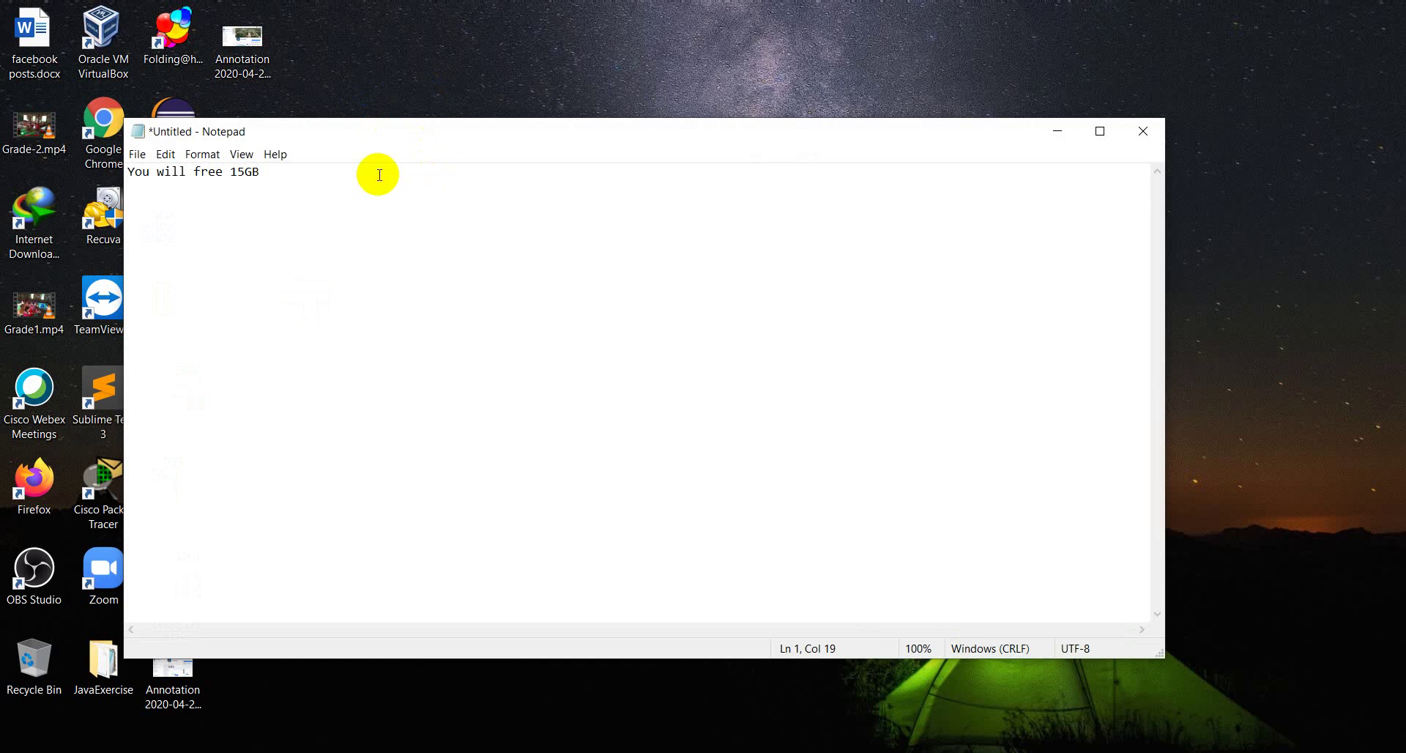
Set the Notepad font size to 22 and end the sentence with a period
{"action": "left_click", "coordinate": [164, 152]}
{"action": "mouse_move", "coordinate": [197, 154]}
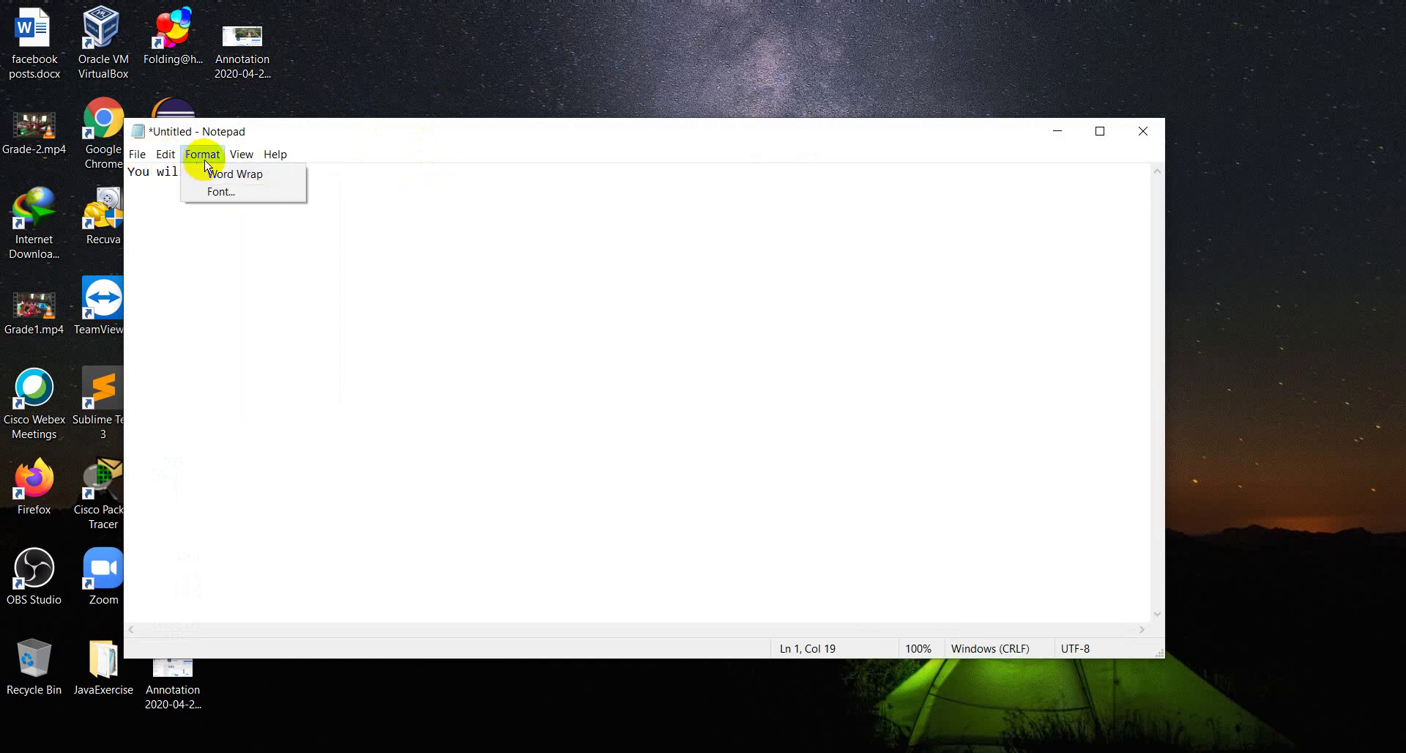
{"action": "left_click", "coordinate": [218, 190]}
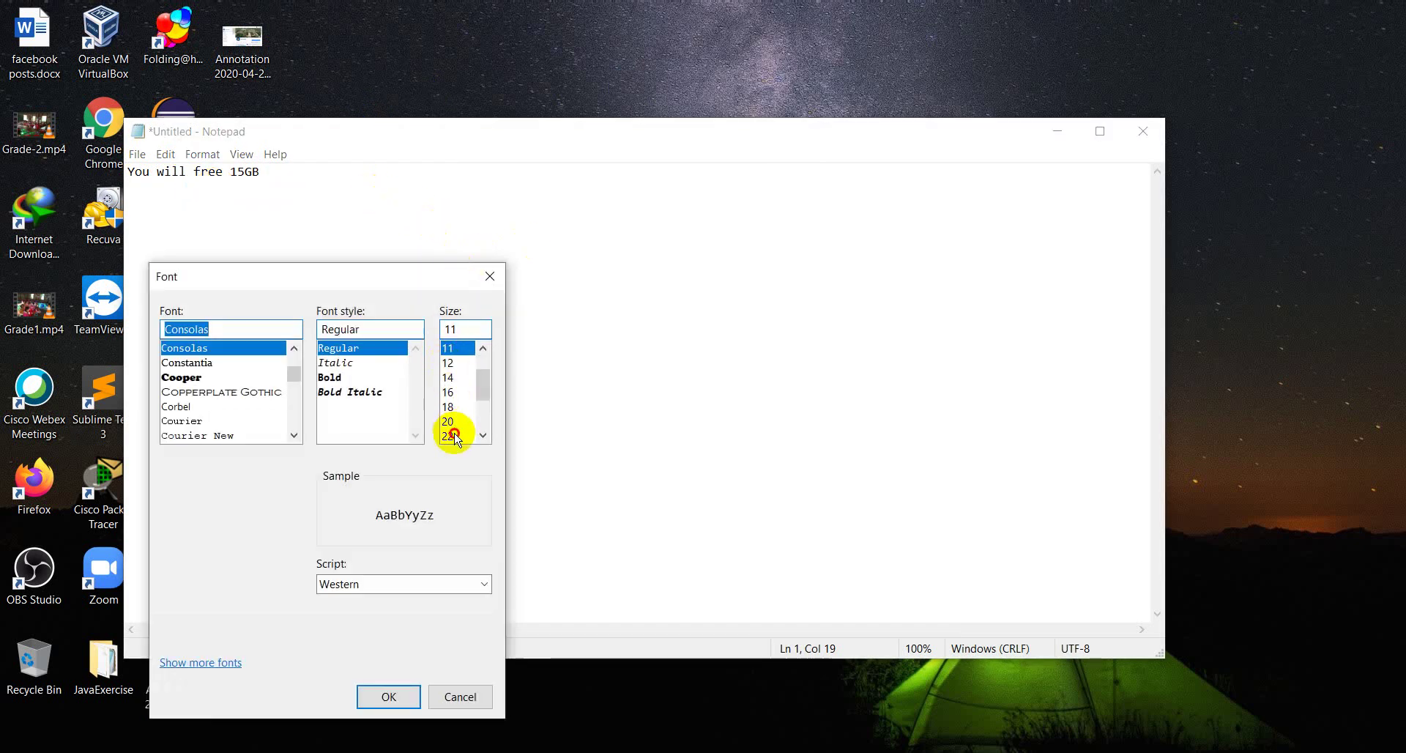
{"action": "left_click", "coordinate": [454, 437]}
{"action": "left_click", "coordinate": [391, 695]}
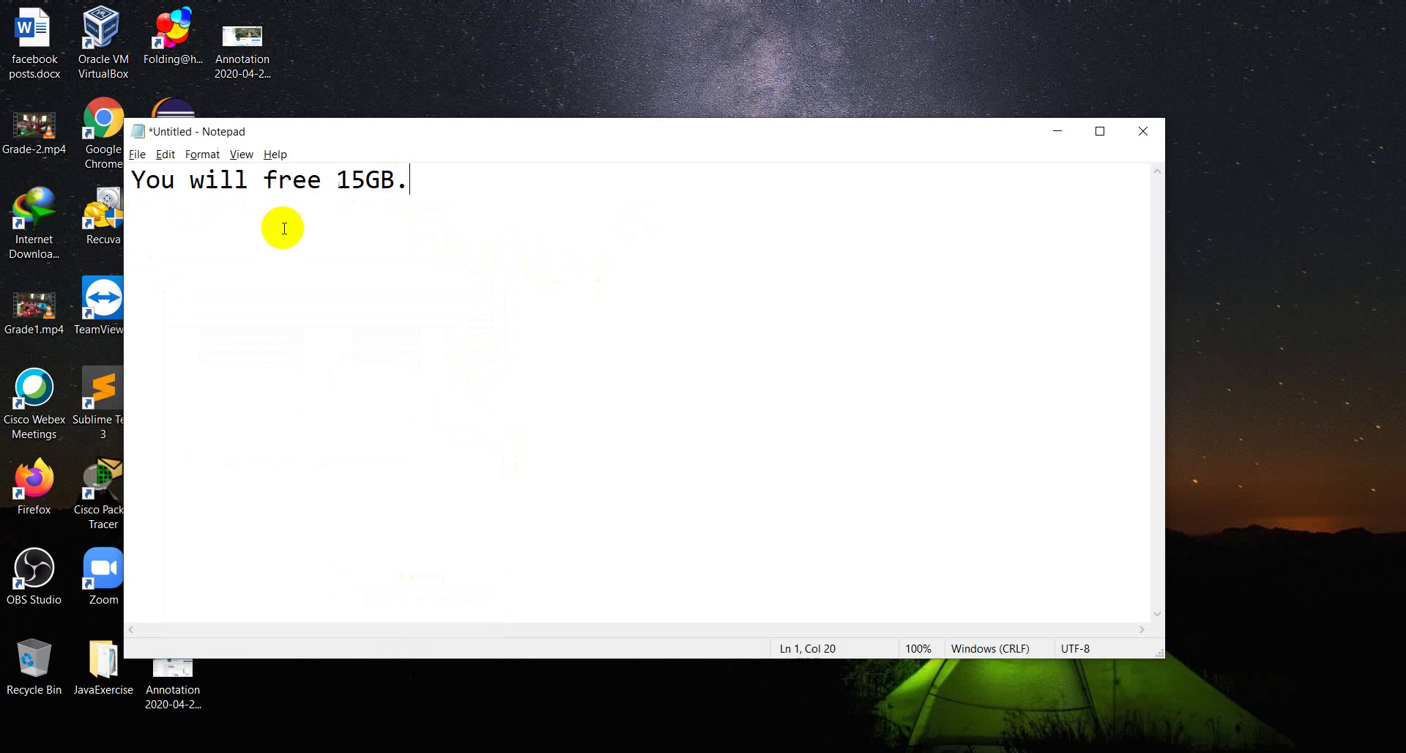
Switch back to the Gmail inbox in Chrome and open Google Drive from the Google apps
{"action": "key", "text": "alt+Tab"}
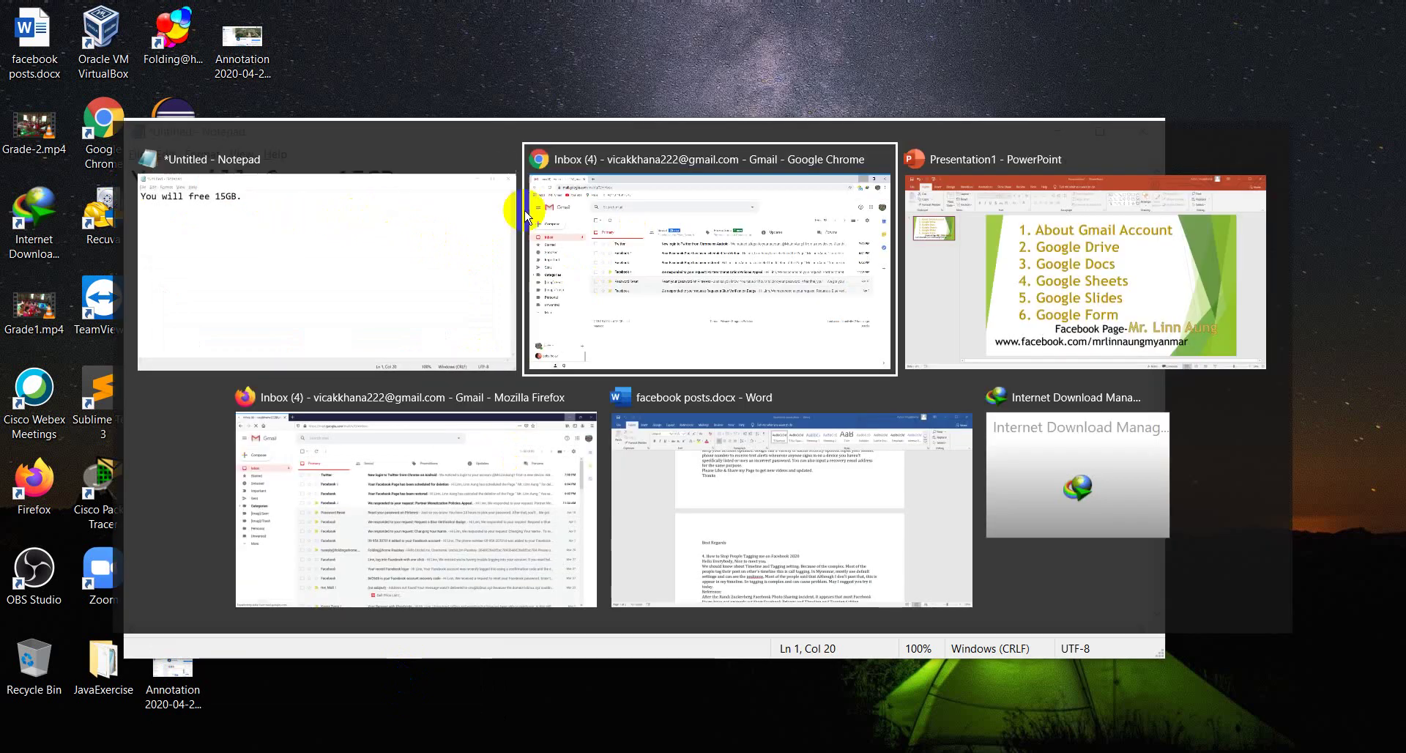
{"action": "left_click", "coordinate": [590, 213]}
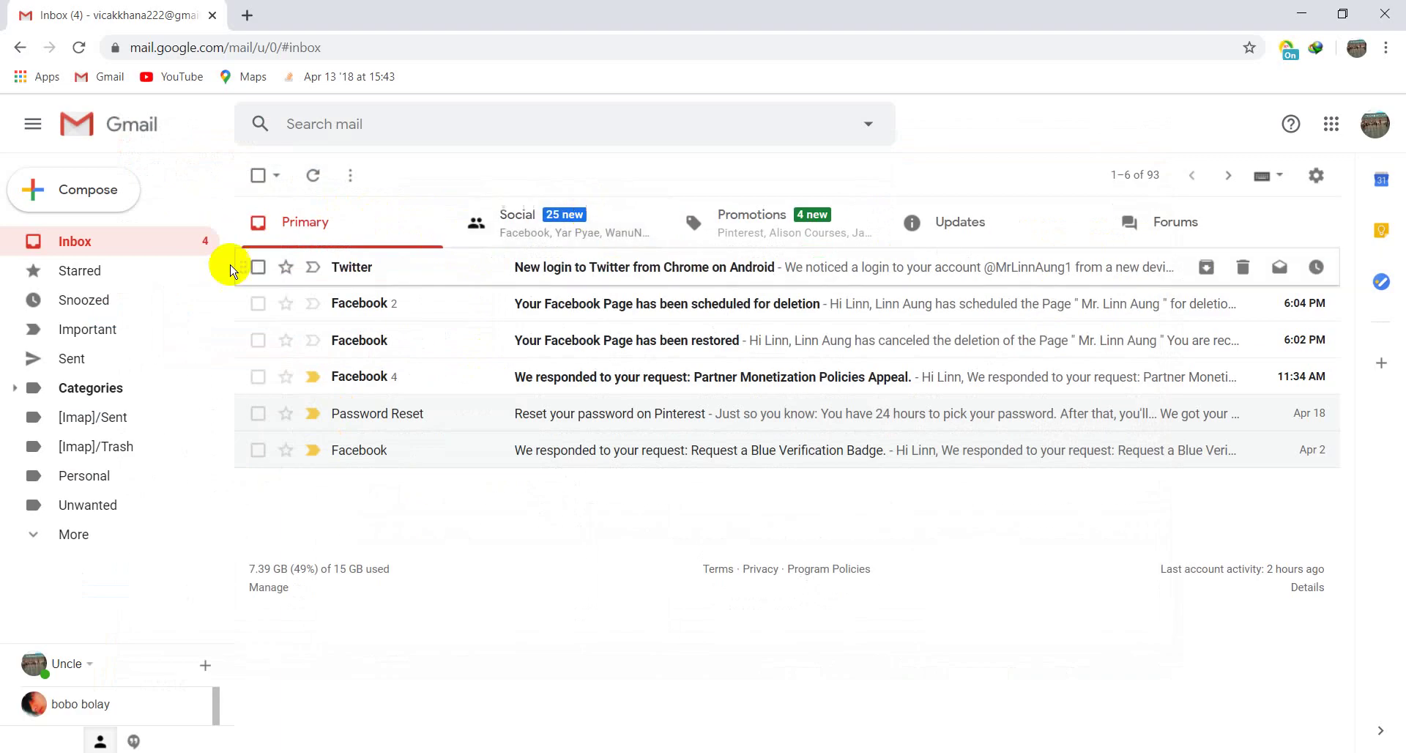
{"action": "left_click", "coordinate": [1334, 124]}
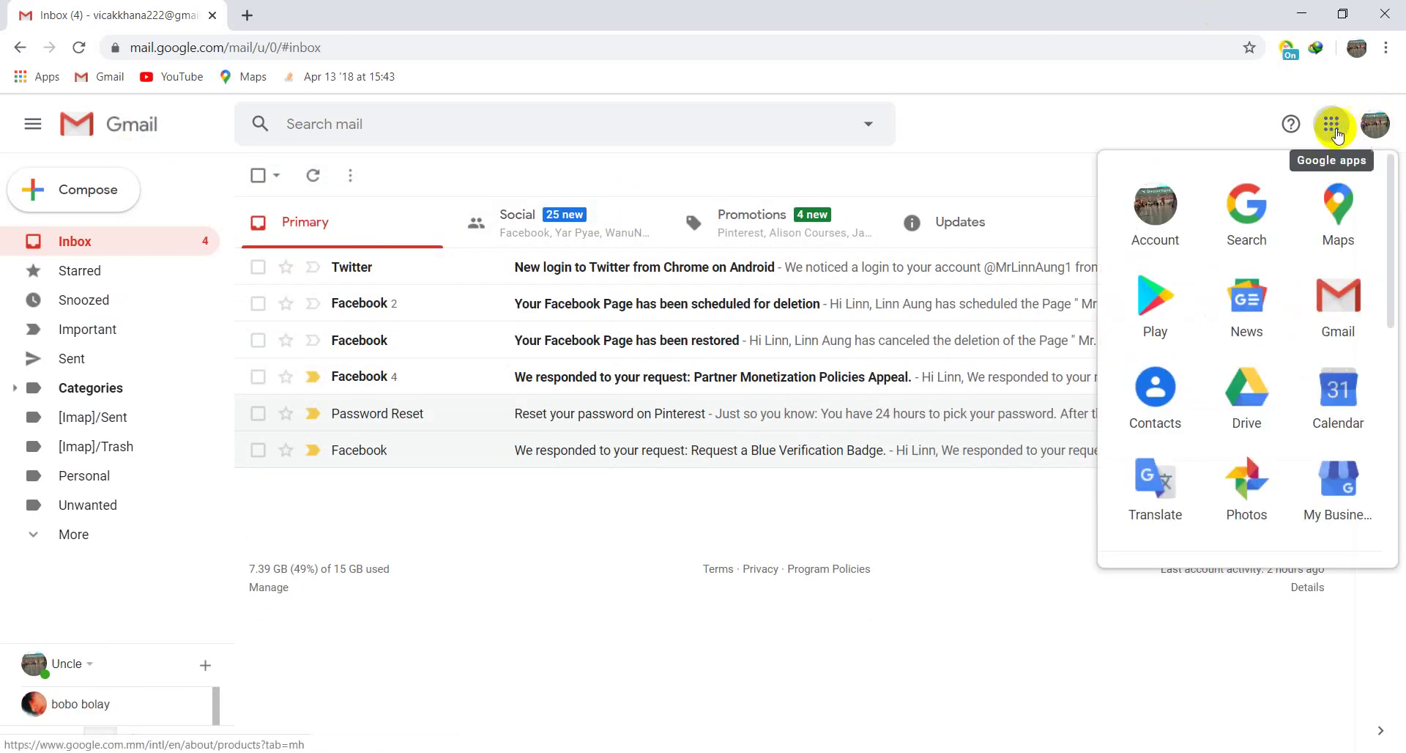
{"action": "left_click", "coordinate": [1249, 399]}
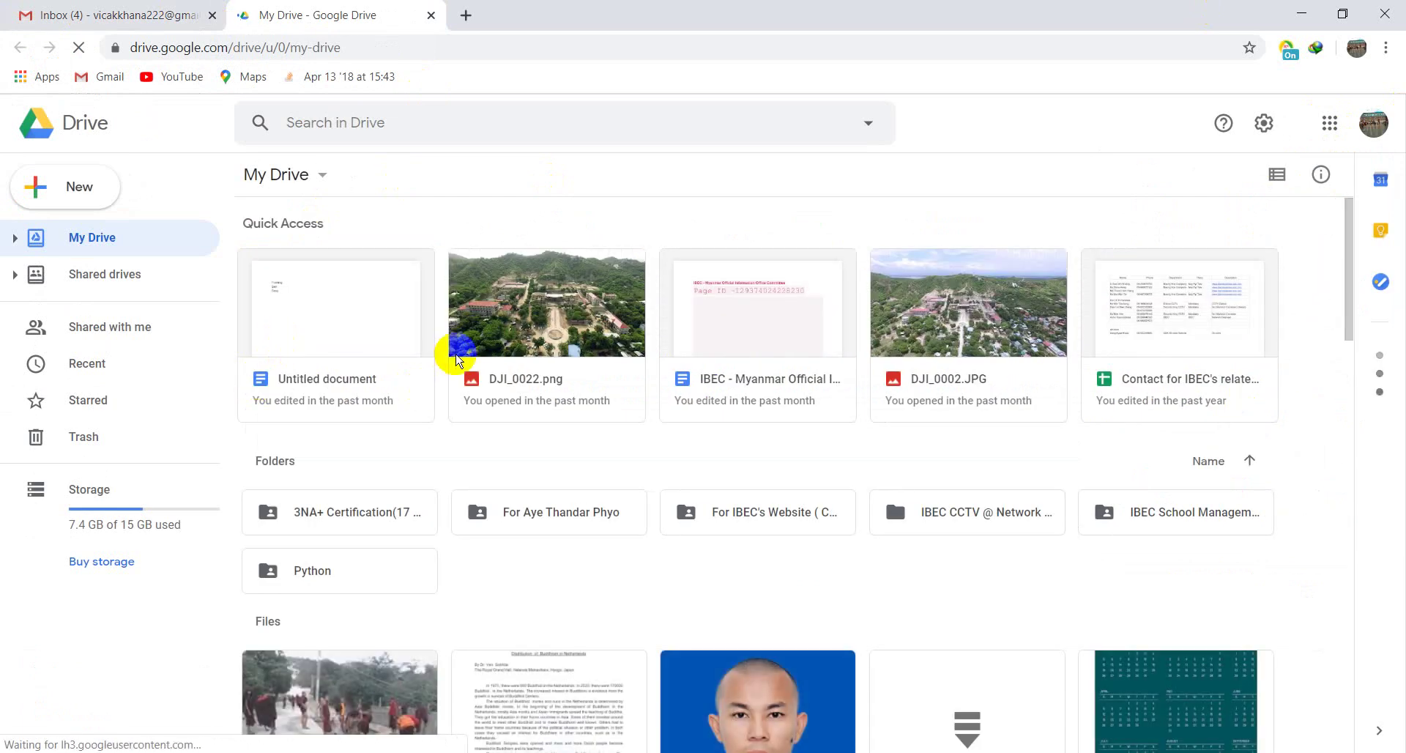
Look through the quick access items, folders and files in My Drive
{"action": "scroll", "coordinate": [455, 357], "scroll_direction": "down", "scroll_amount": 7}
{"action": "scroll", "coordinate": [455, 358], "scroll_direction": "up", "scroll_amount": 6}
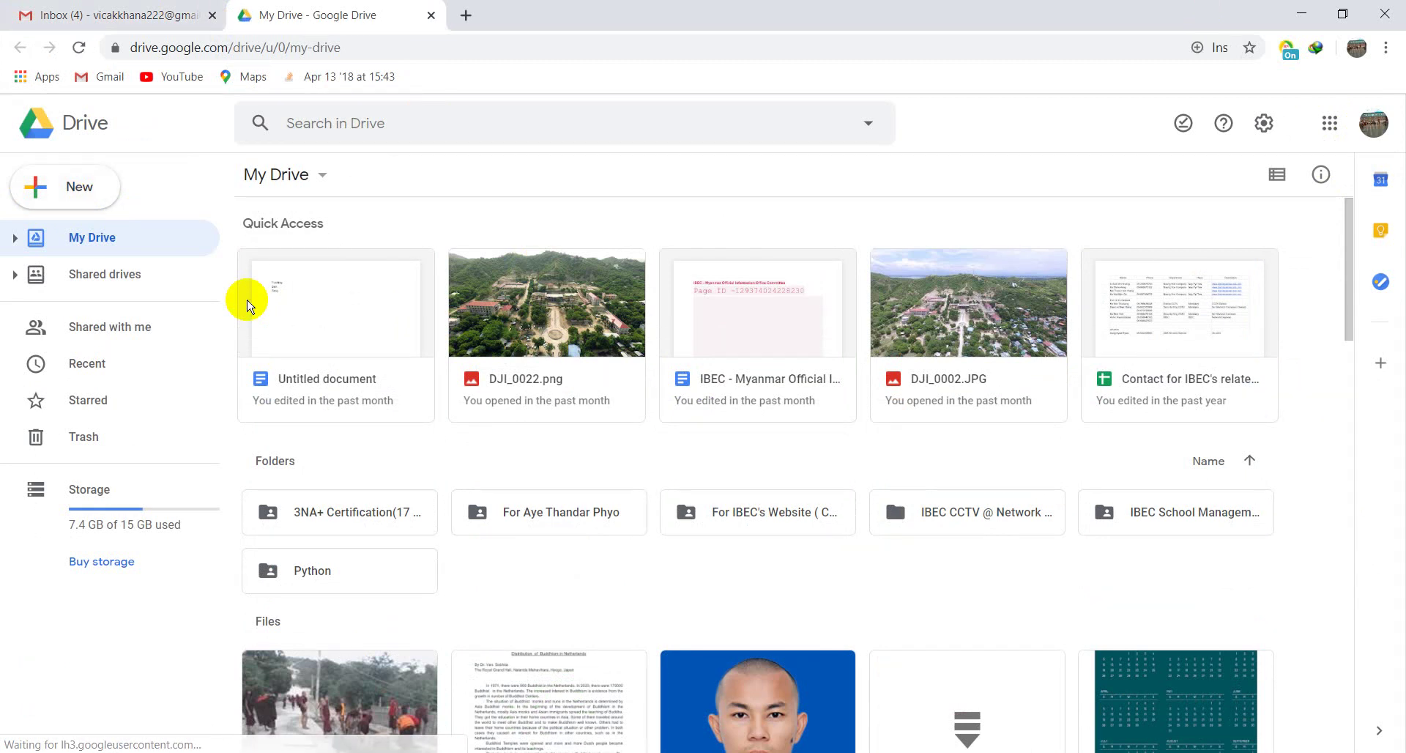
{"action": "left_click", "coordinate": [1374, 123]}
{"action": "left_click", "coordinate": [575, 151]}
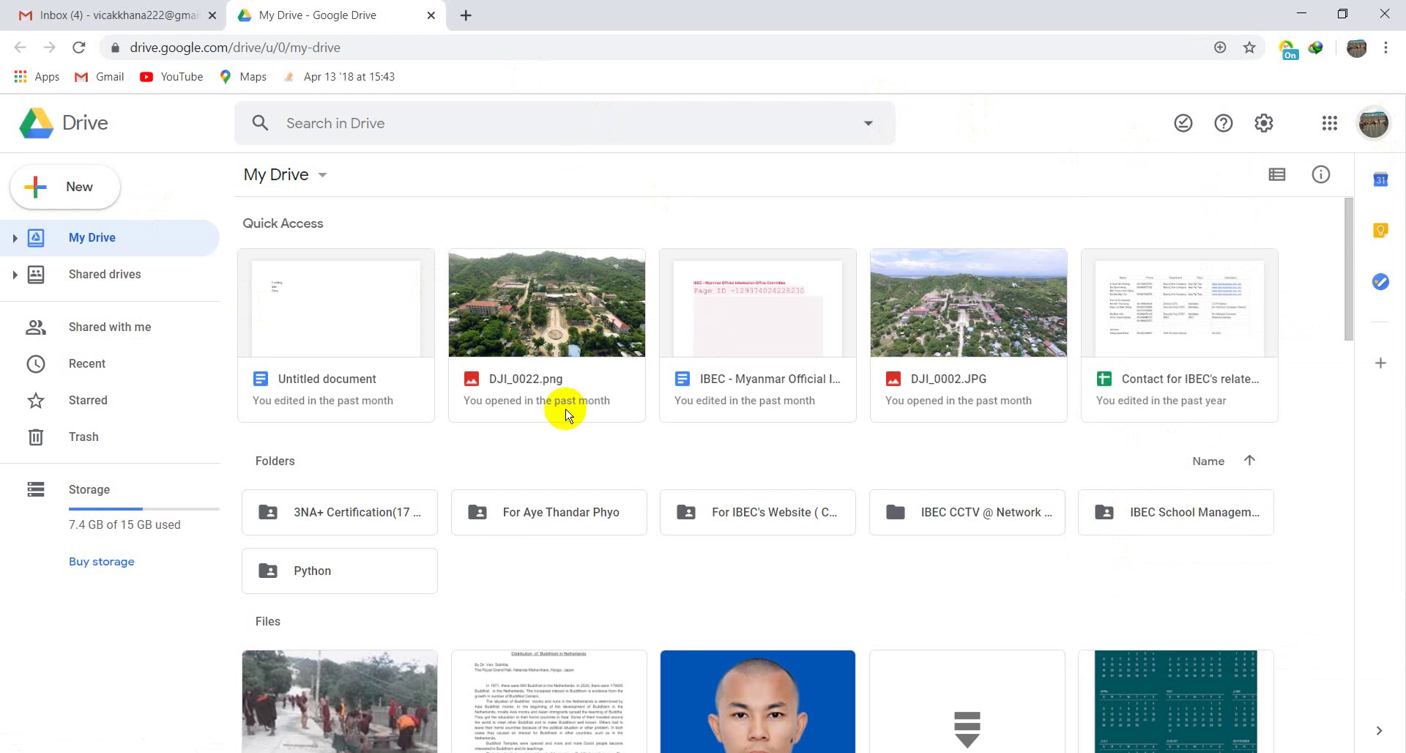
{"action": "scroll", "coordinate": [568, 412], "scroll_direction": "down", "scroll_amount": 4}
{"action": "scroll", "coordinate": [568, 415], "scroll_direction": "up", "scroll_amount": 4}
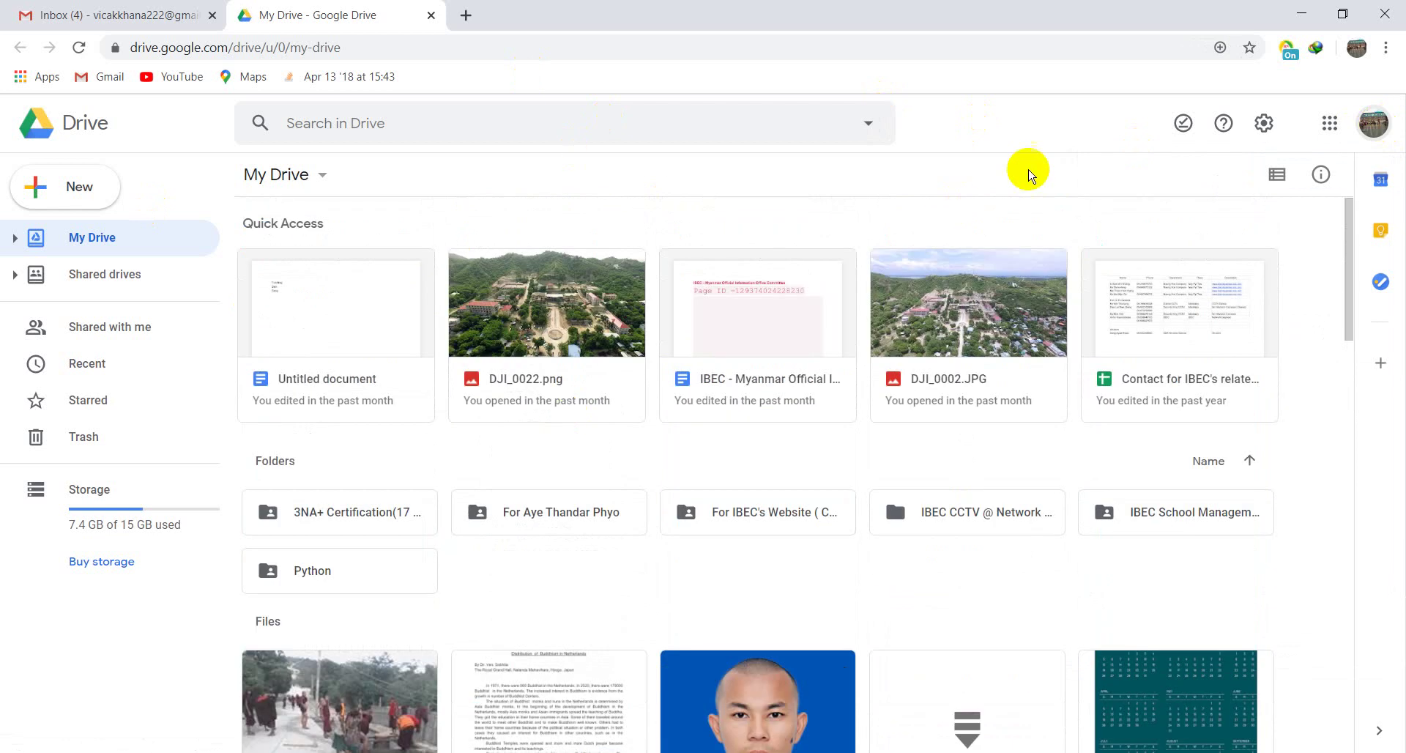
Open the Drive of the last account in the account list, view its storage, and return to the first account's Drive
{"action": "left_click", "coordinate": [1367, 126]}
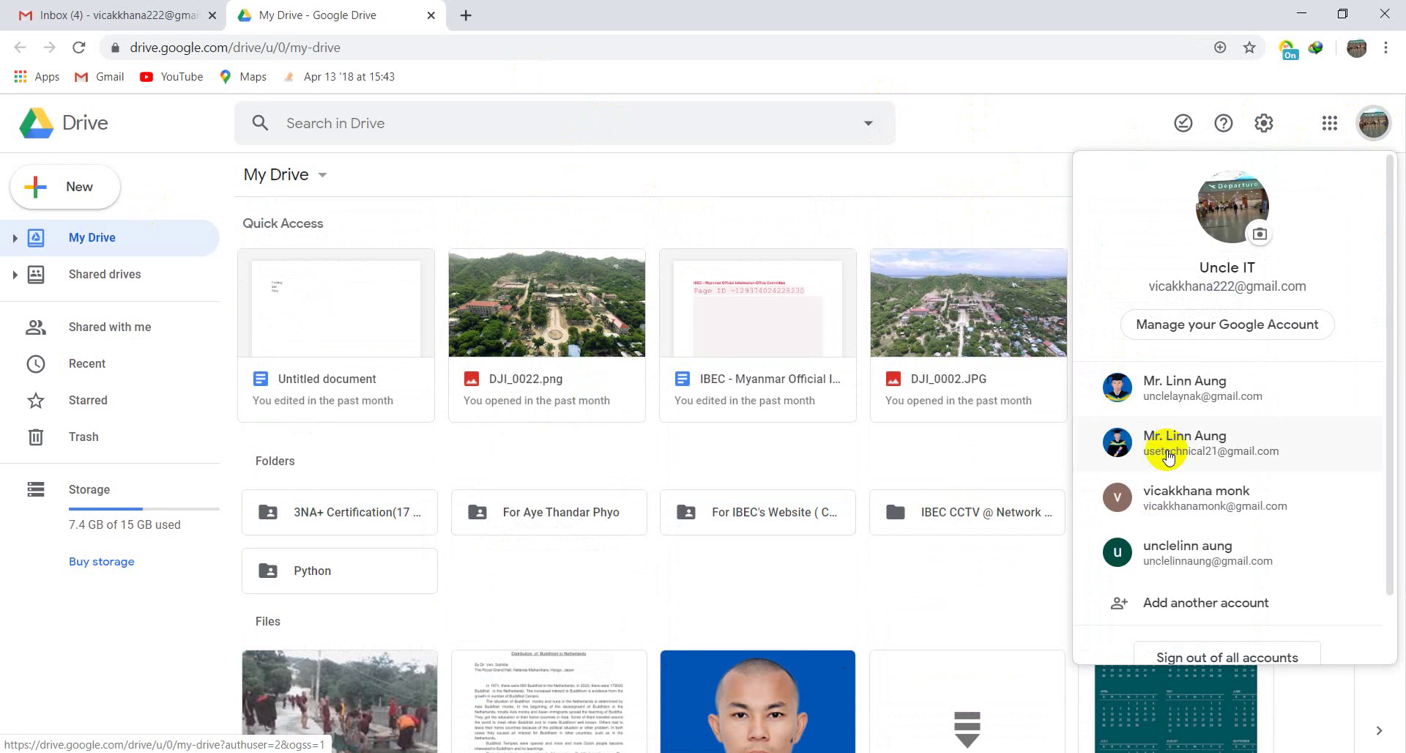
{"action": "left_click", "coordinate": [1205, 547]}
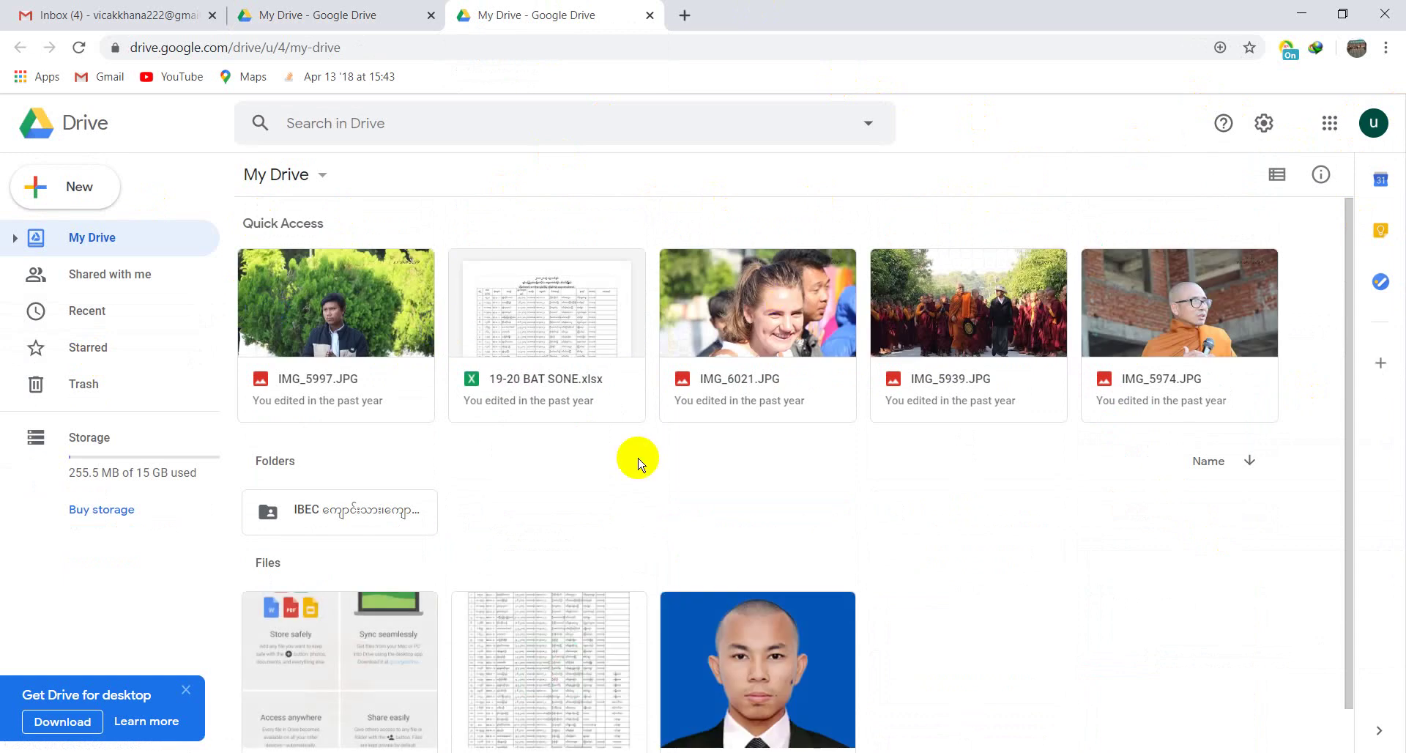
{"action": "left_click", "coordinate": [355, 14]}
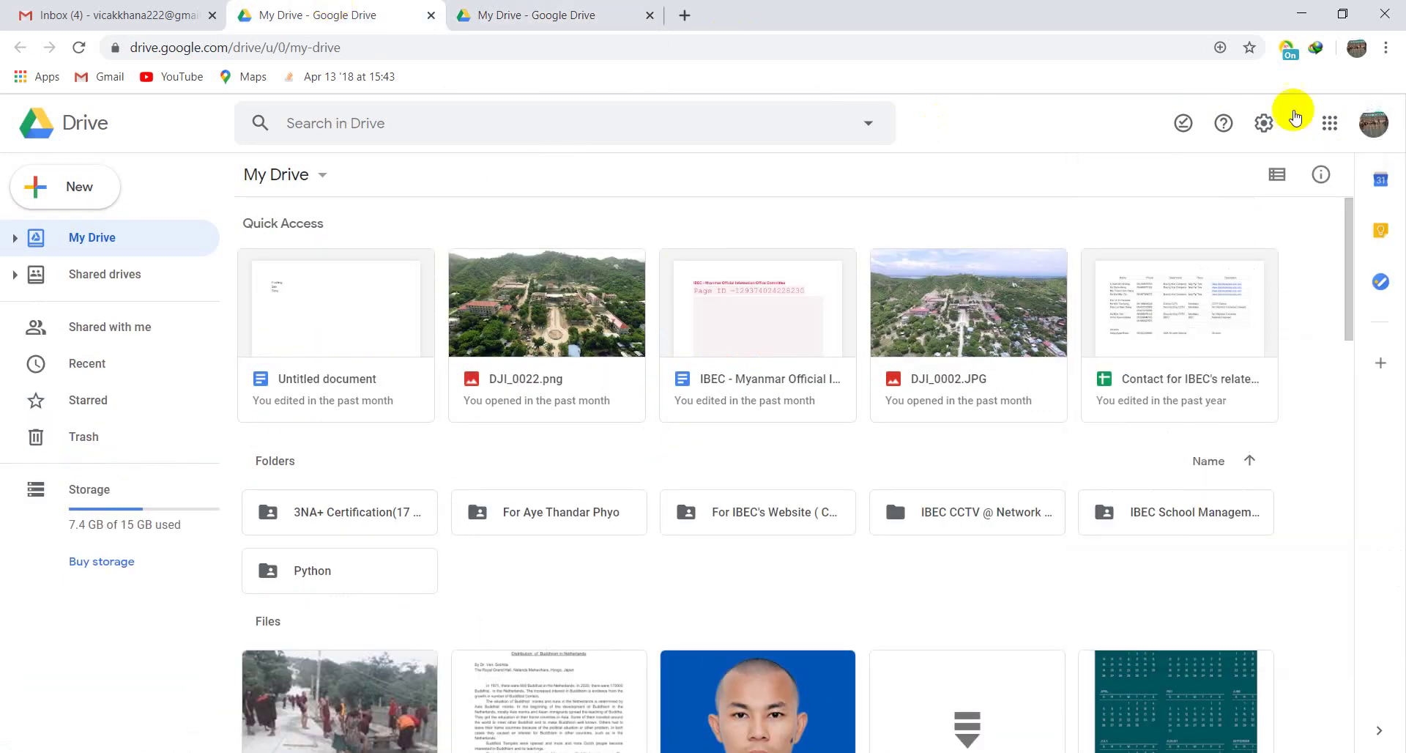
Open the Drive of the second-to-last account in the account list and view its storage usage
{"action": "left_click", "coordinate": [1373, 122]}
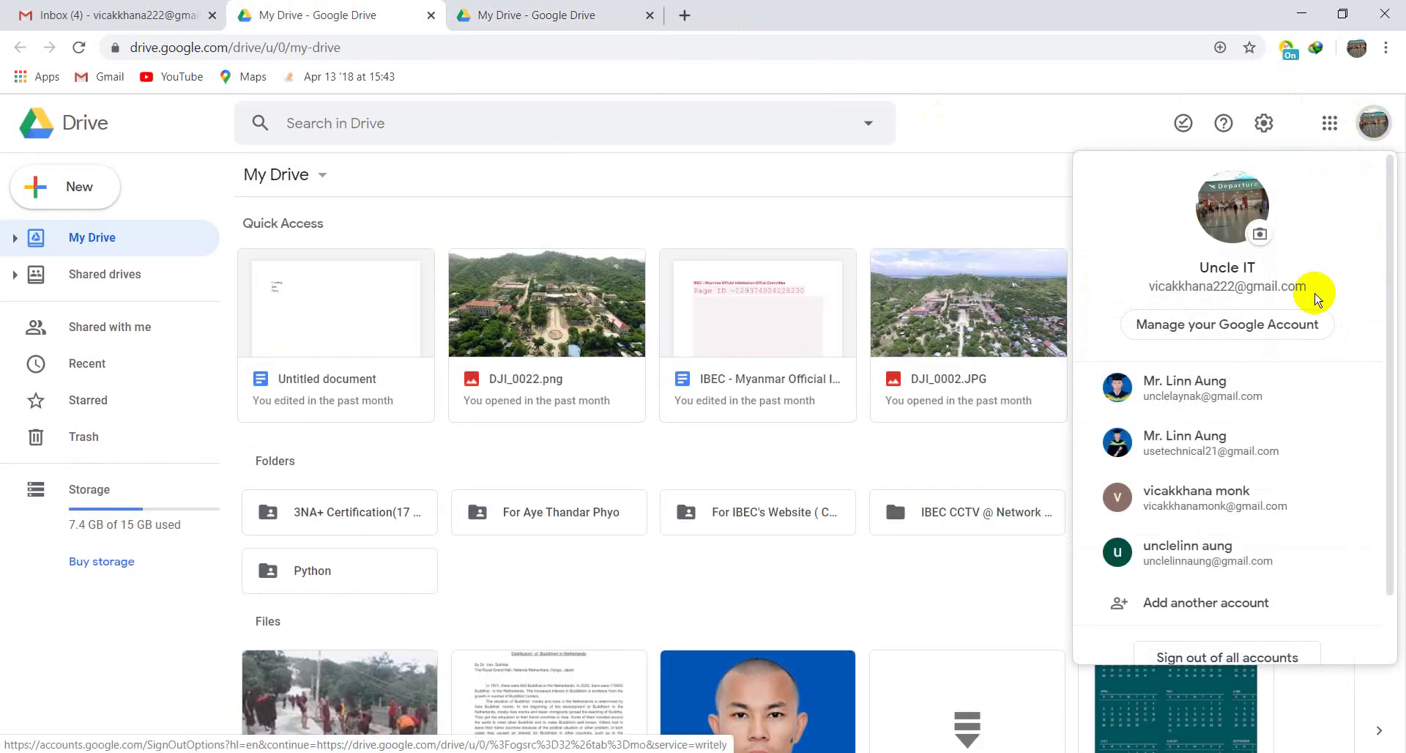
{"action": "left_click", "coordinate": [1217, 505]}
{"action": "left_click", "coordinate": [842, 11]}
{"action": "left_click", "coordinate": [516, 8]}
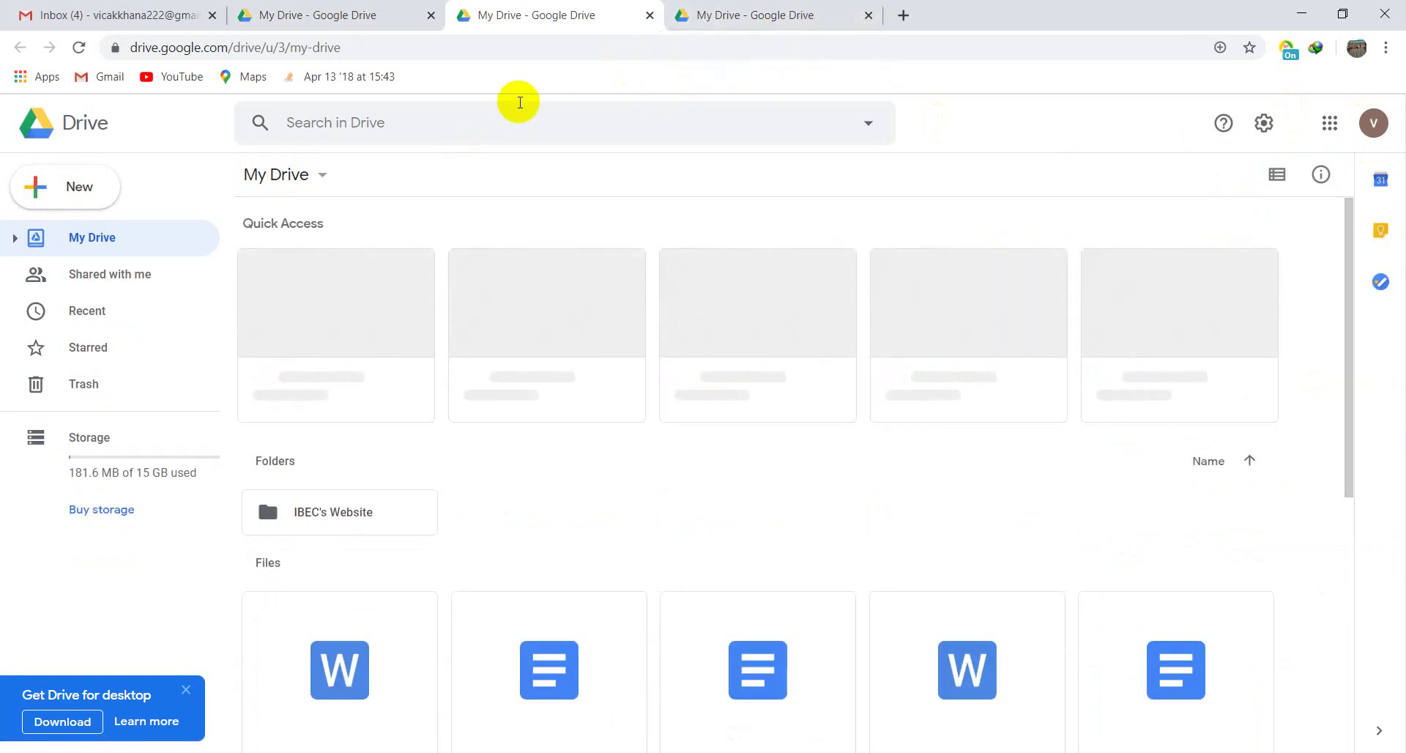
Return to the first account's Drive and open its page for buying storage
{"action": "left_click", "coordinate": [339, 11]}
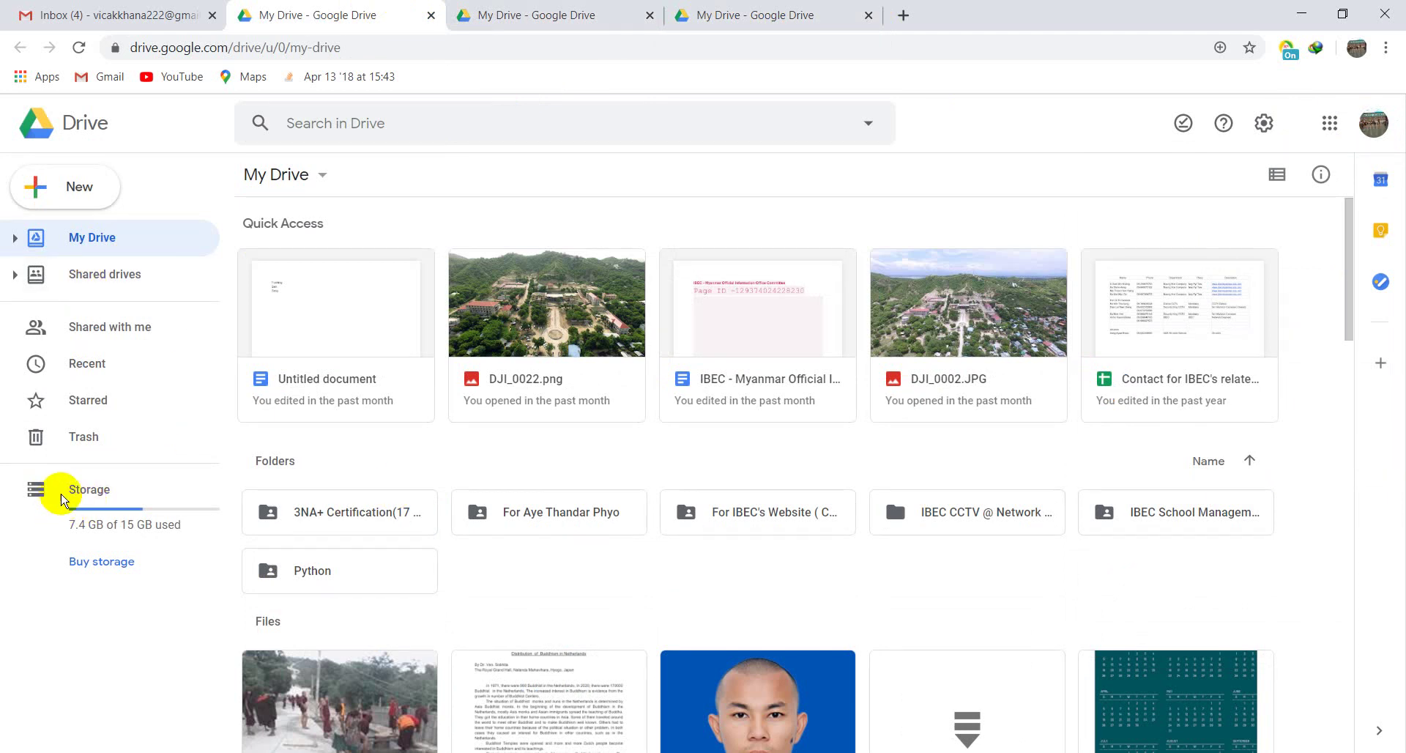
{"action": "left_click", "coordinate": [101, 565]}
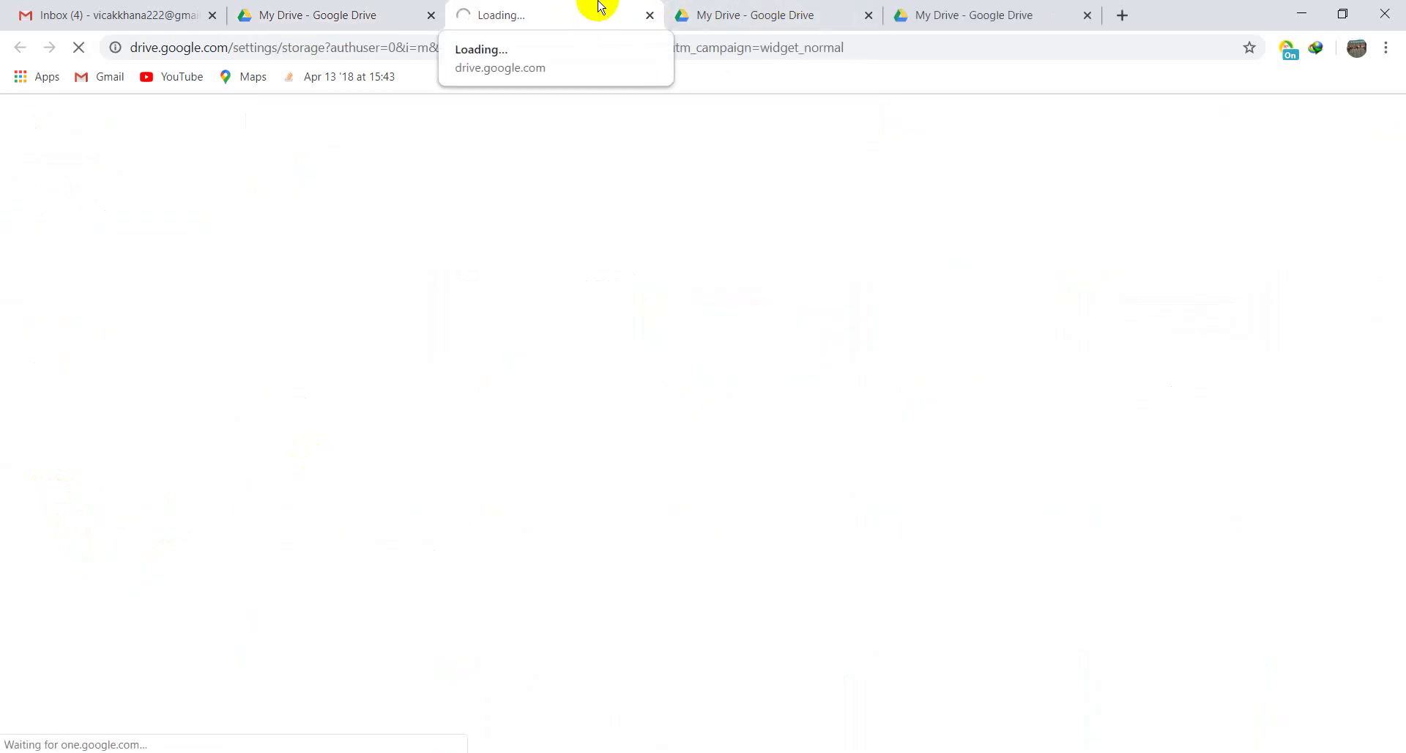
Examine the Google One storage plans, comparing their monthly and yearly prices and included benefits
{"action": "left_click", "coordinate": [688, 14]}
{"action": "left_click", "coordinate": [505, 13]}
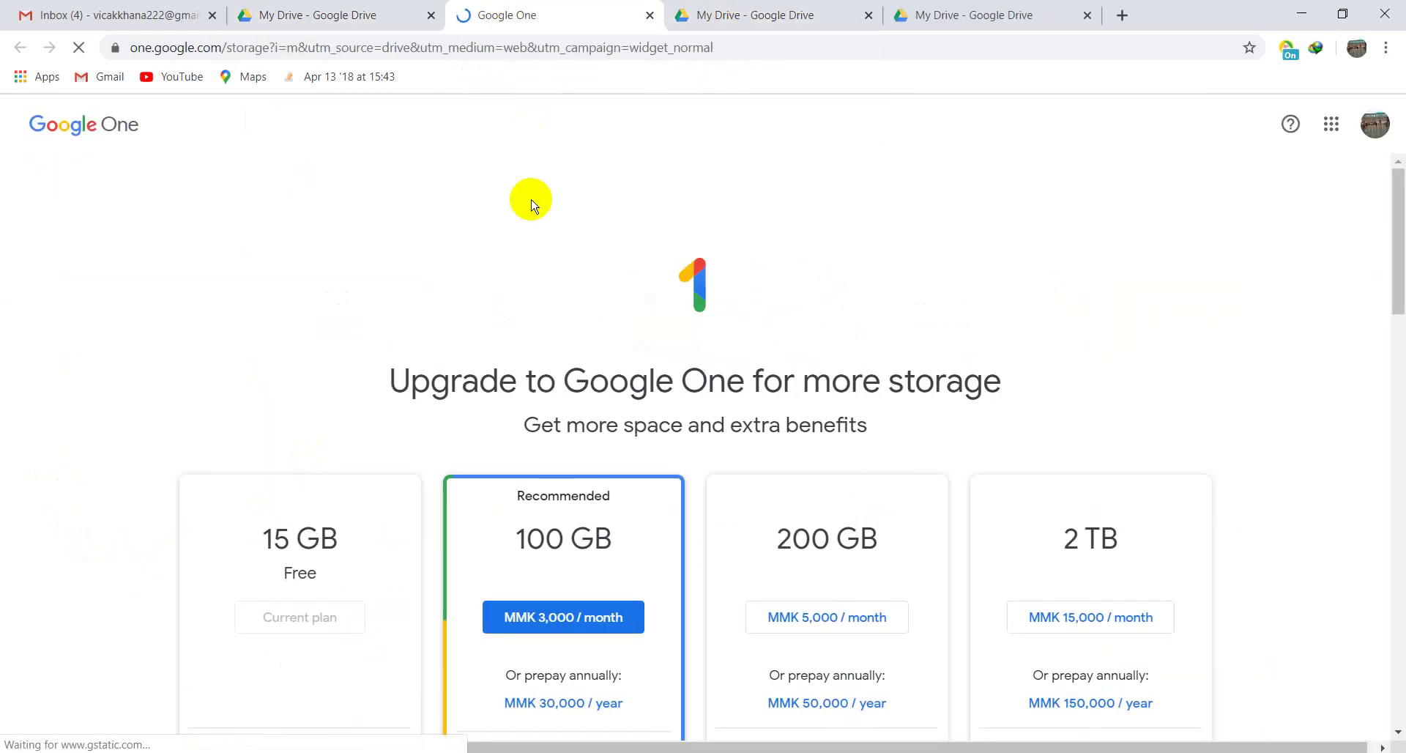
{"action": "scroll", "coordinate": [512, 547], "scroll_direction": "down", "scroll_amount": 5}
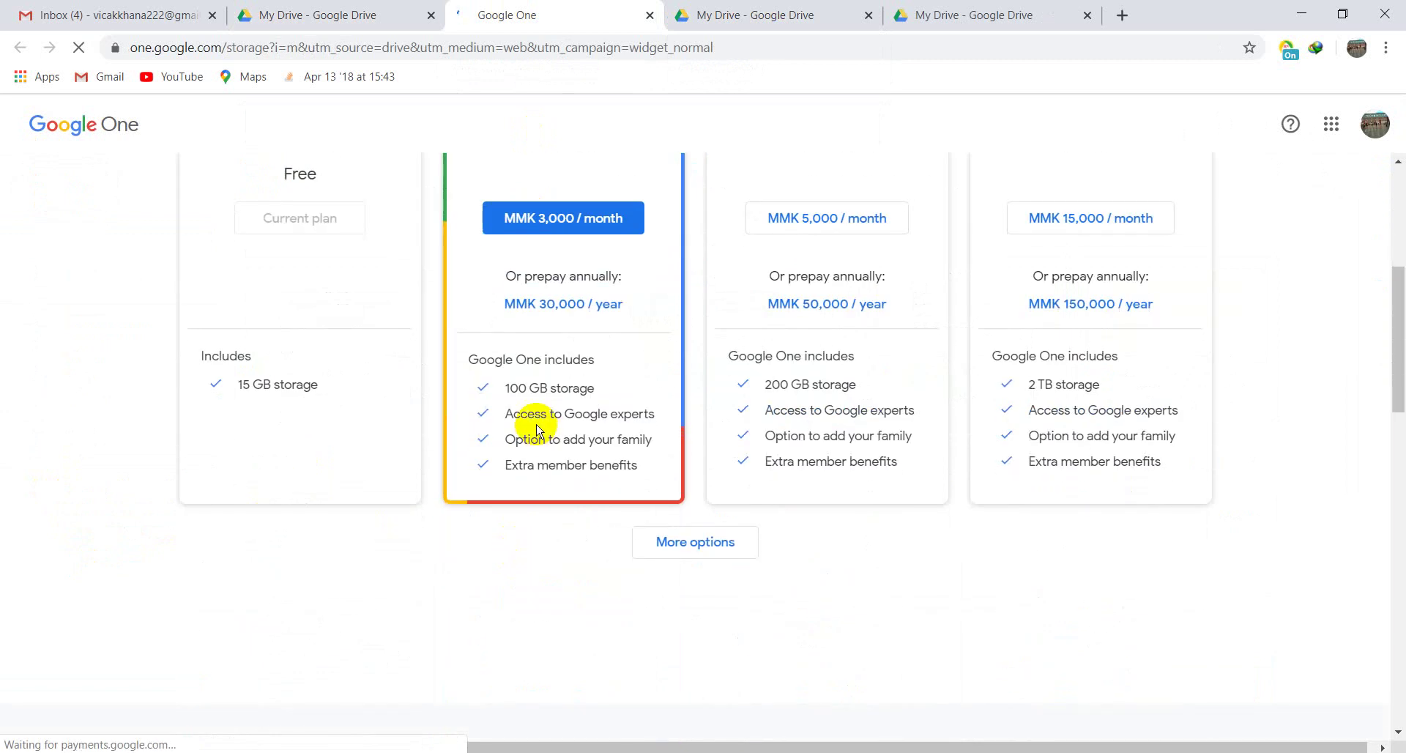
{"action": "scroll", "coordinate": [537, 429], "scroll_direction": "up", "scroll_amount": 2}
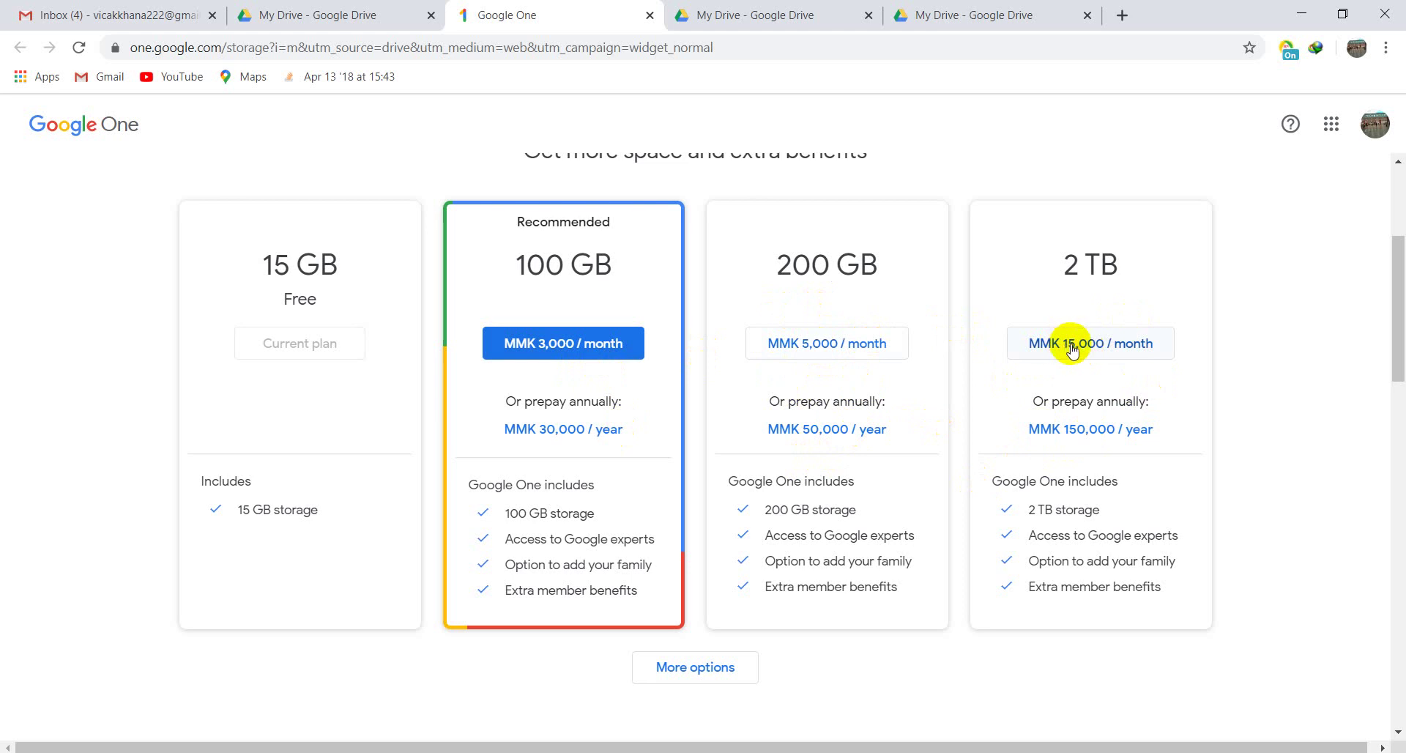
Choose the 100 GB monthly Google One plan and agree to the Google One Terms of Service
{"action": "left_click", "coordinate": [595, 346]}
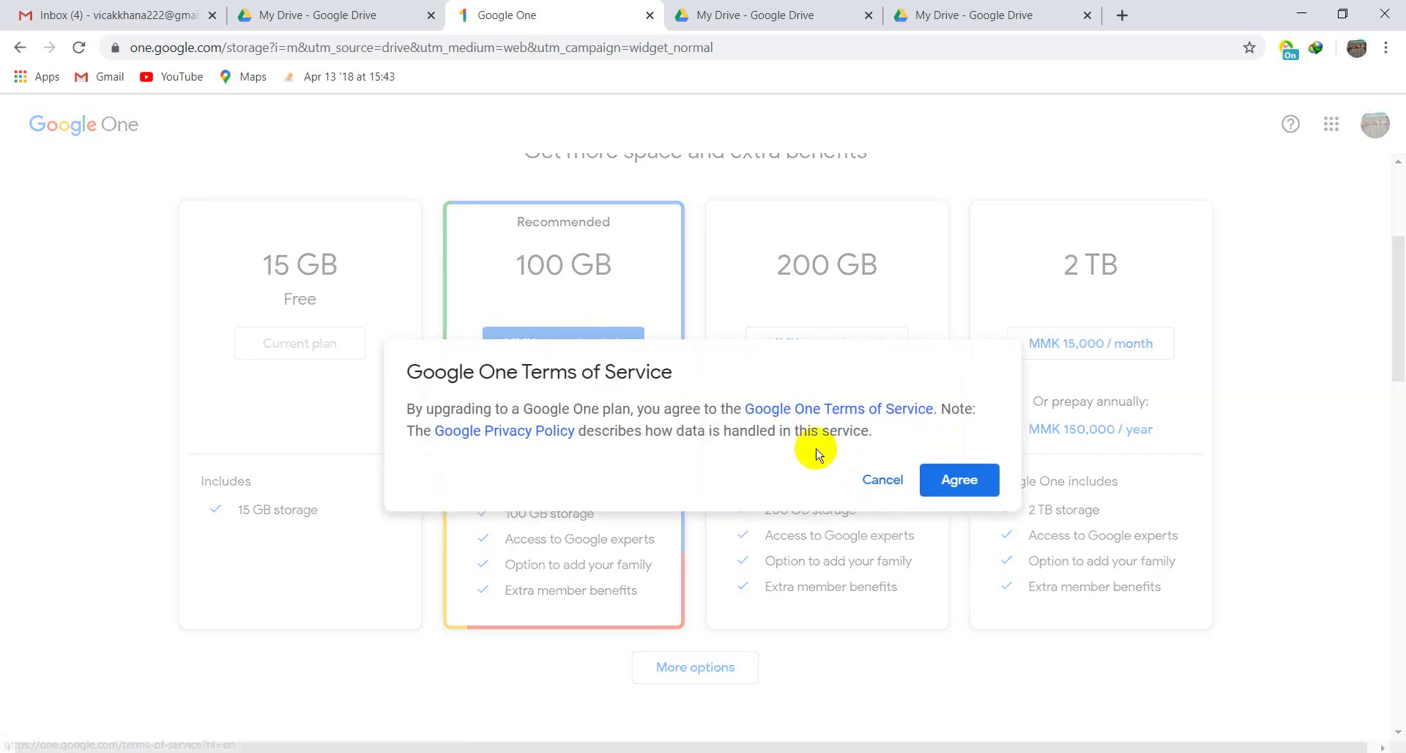
{"action": "left_click", "coordinate": [877, 489]}
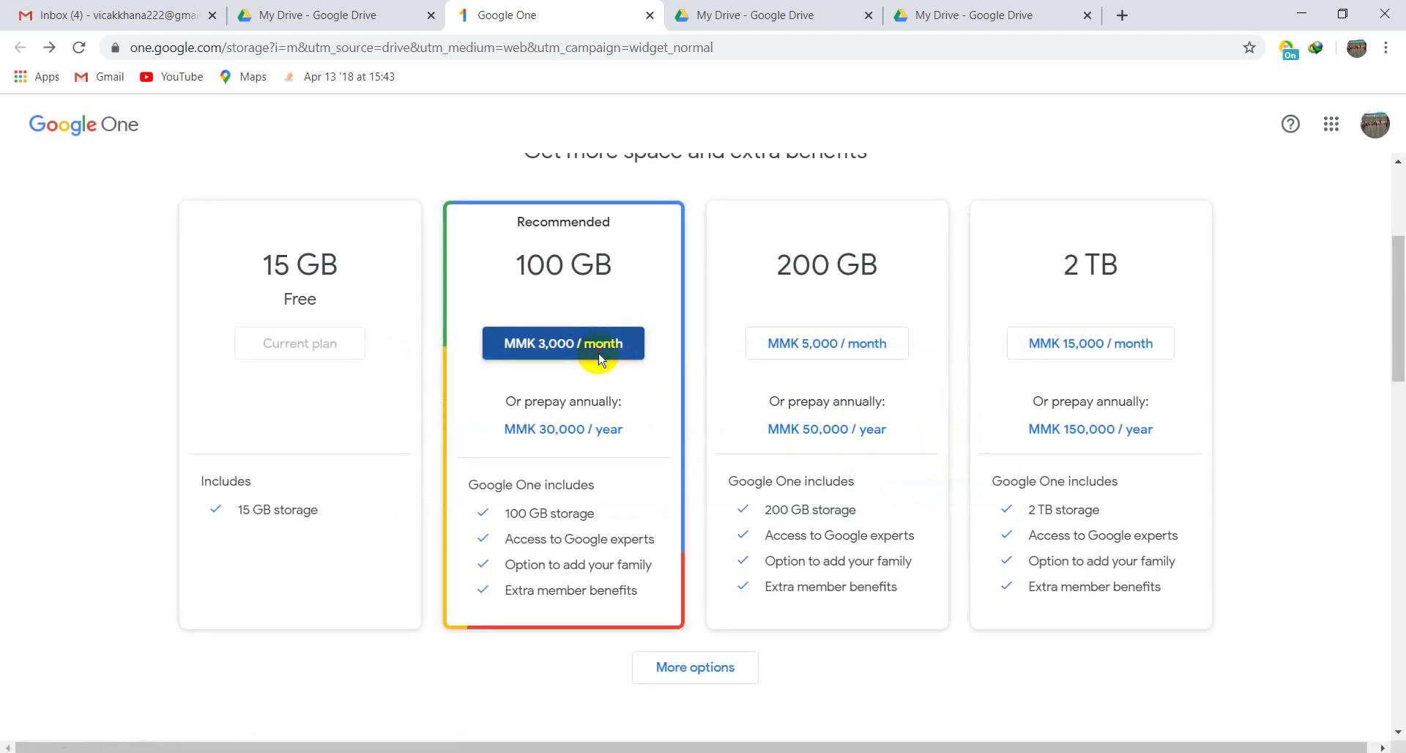
{"action": "left_click", "coordinate": [596, 351]}
{"action": "left_click", "coordinate": [964, 479]}
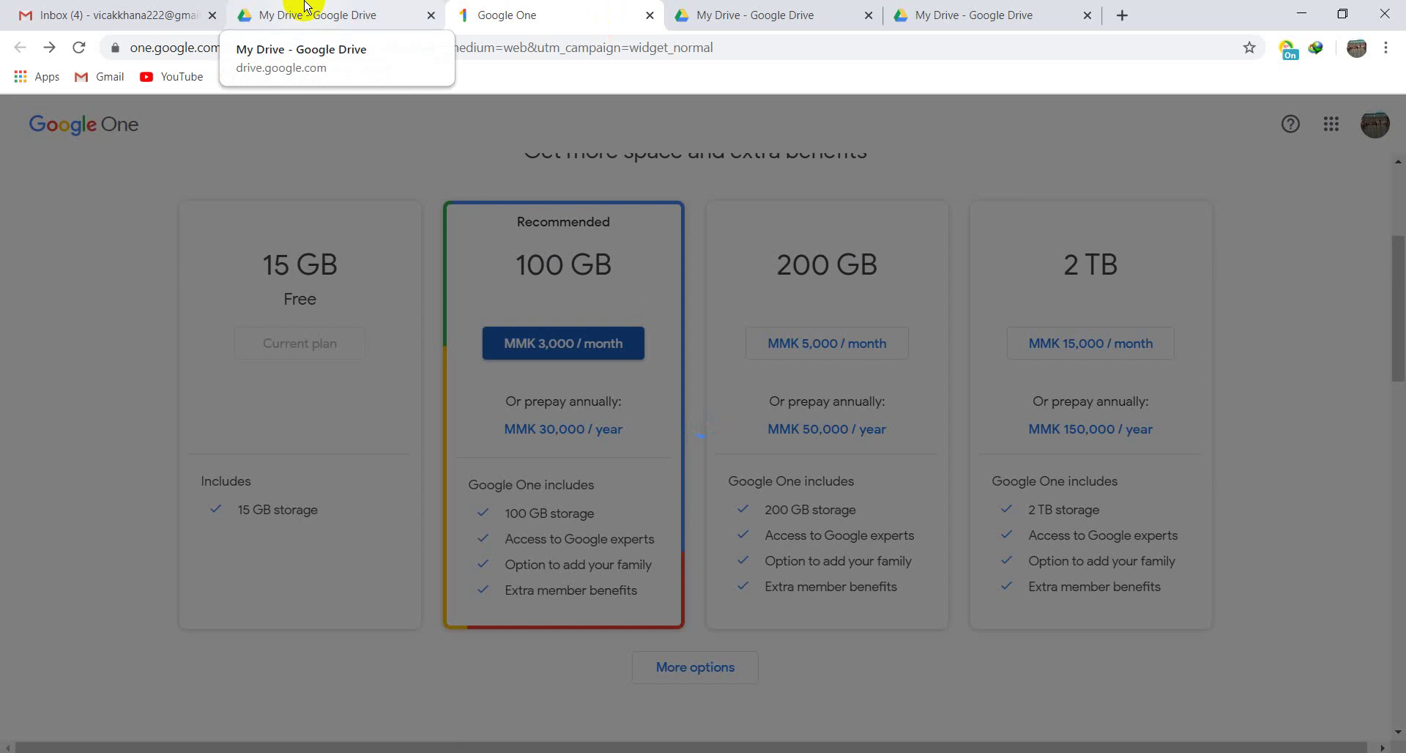
Return to the first account's My Drive and look through its quick access items, folders and files
{"action": "left_click", "coordinate": [339, 6]}
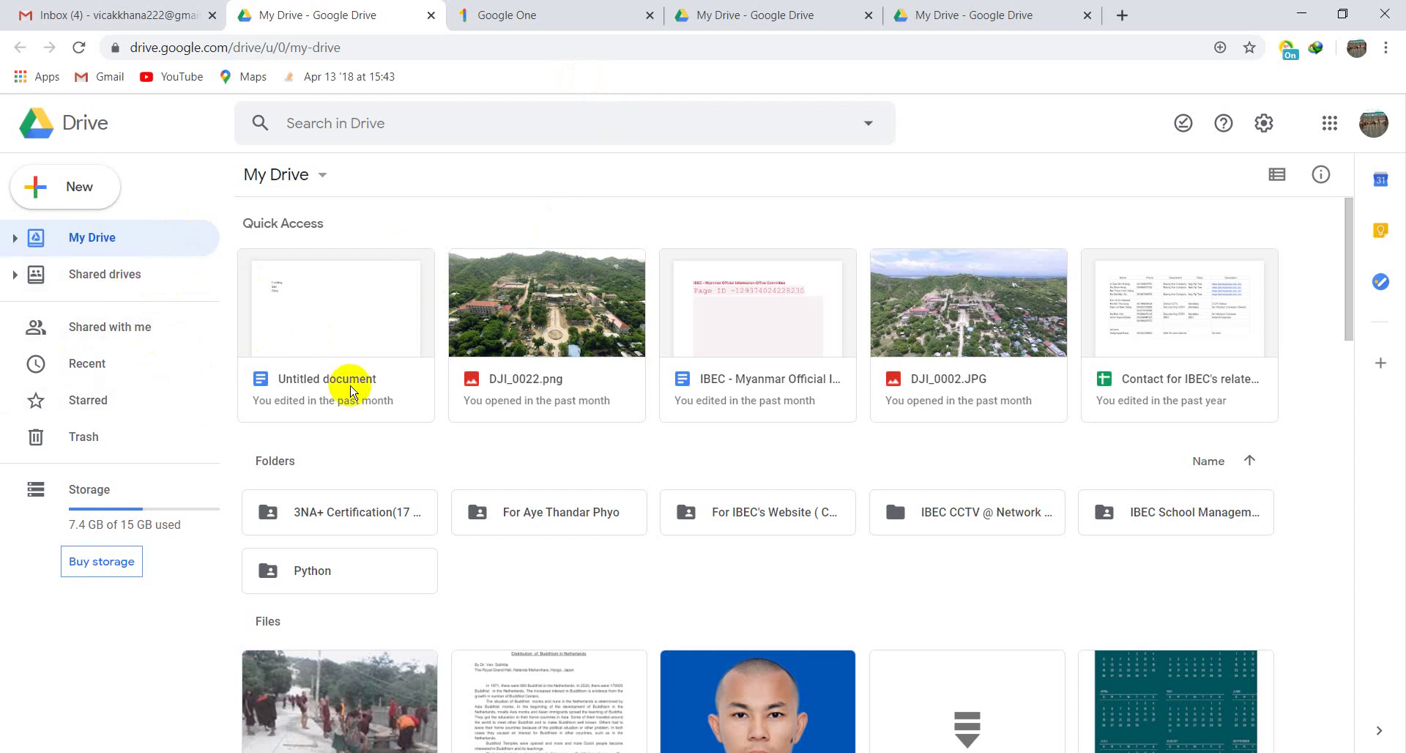
{"action": "scroll", "coordinate": [345, 383], "scroll_direction": "down", "scroll_amount": 8}
{"action": "scroll", "coordinate": [345, 383], "scroll_direction": "up", "scroll_amount": 8}
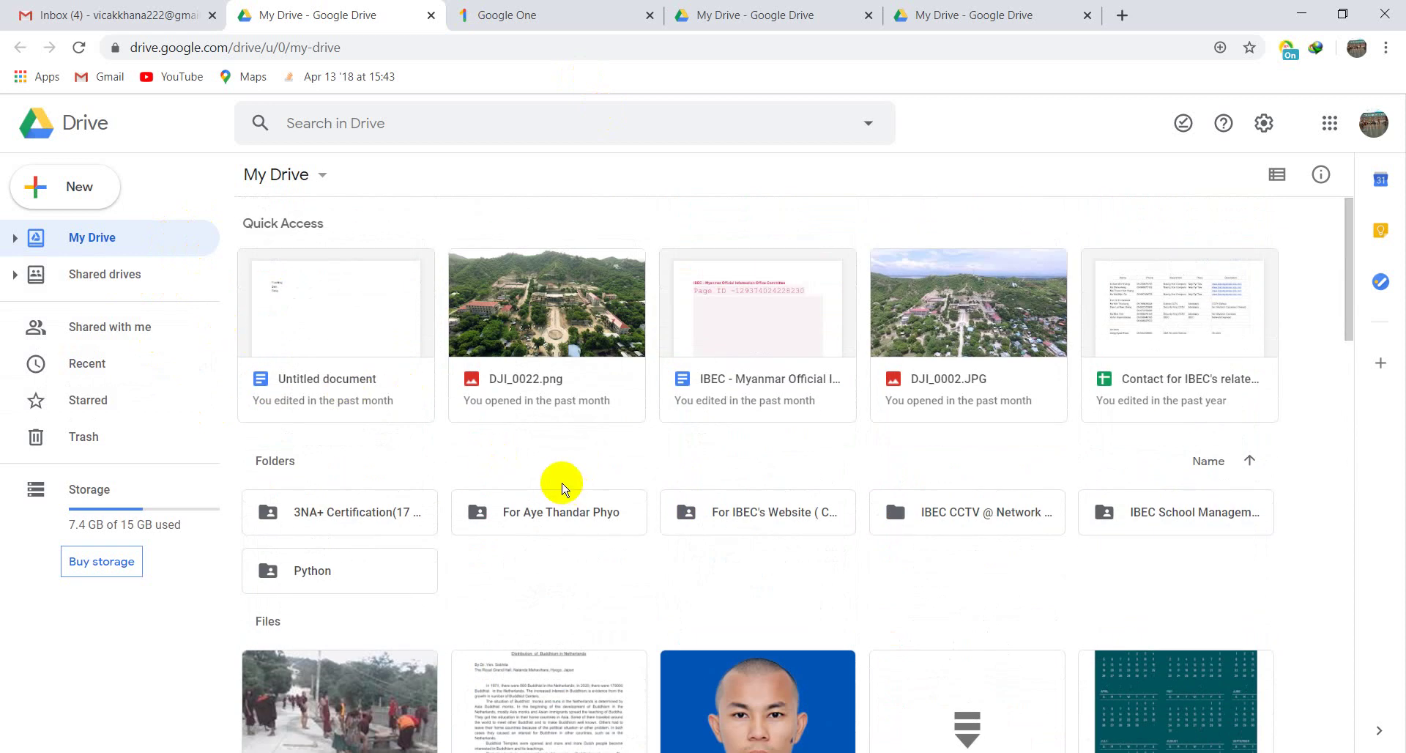
{"action": "scroll", "coordinate": [607, 568], "scroll_direction": "down", "scroll_amount": 5}
{"action": "scroll", "coordinate": [608, 567], "scroll_direction": "up", "scroll_amount": 5}
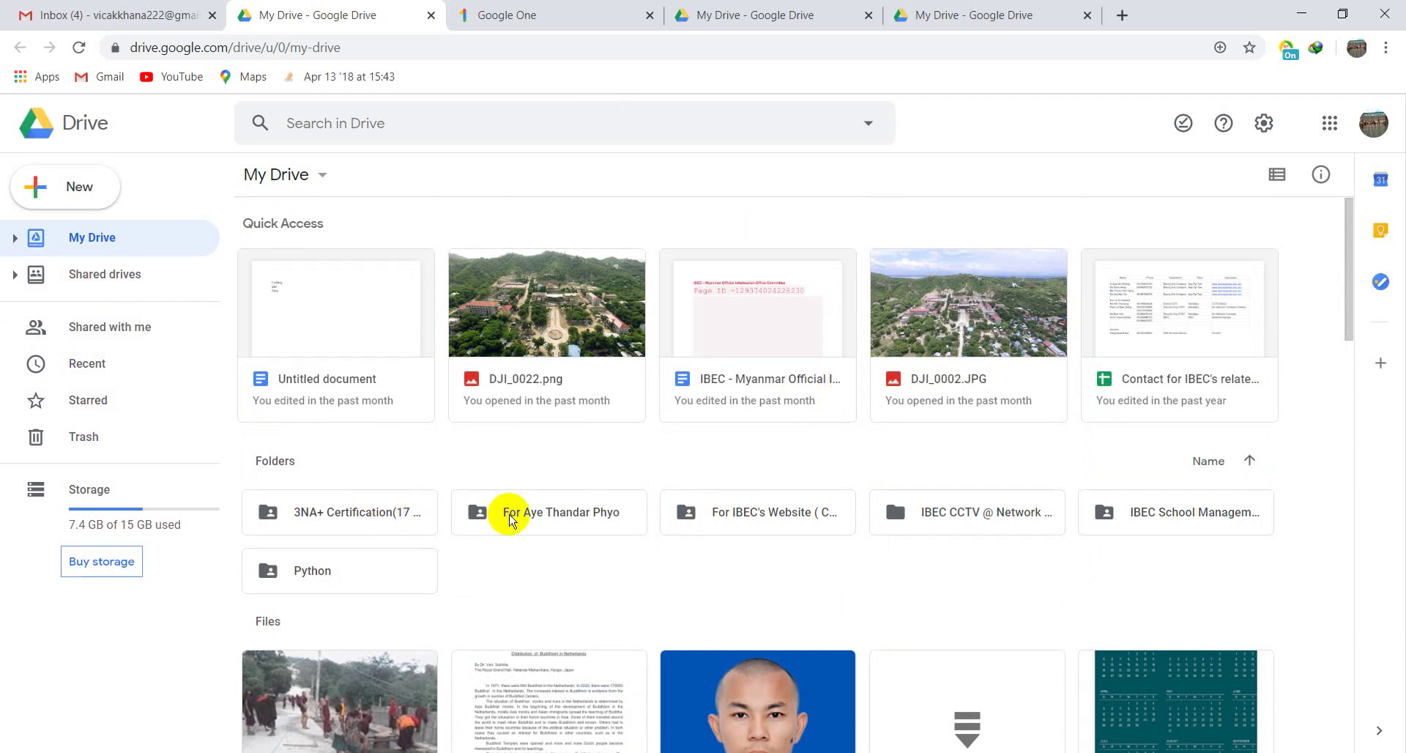
Open the For IBEC's Website folder and review its sharing settings and the people it is shared with
{"action": "left_click", "coordinate": [739, 517]}
{"action": "double_click", "coordinate": [740, 517]}
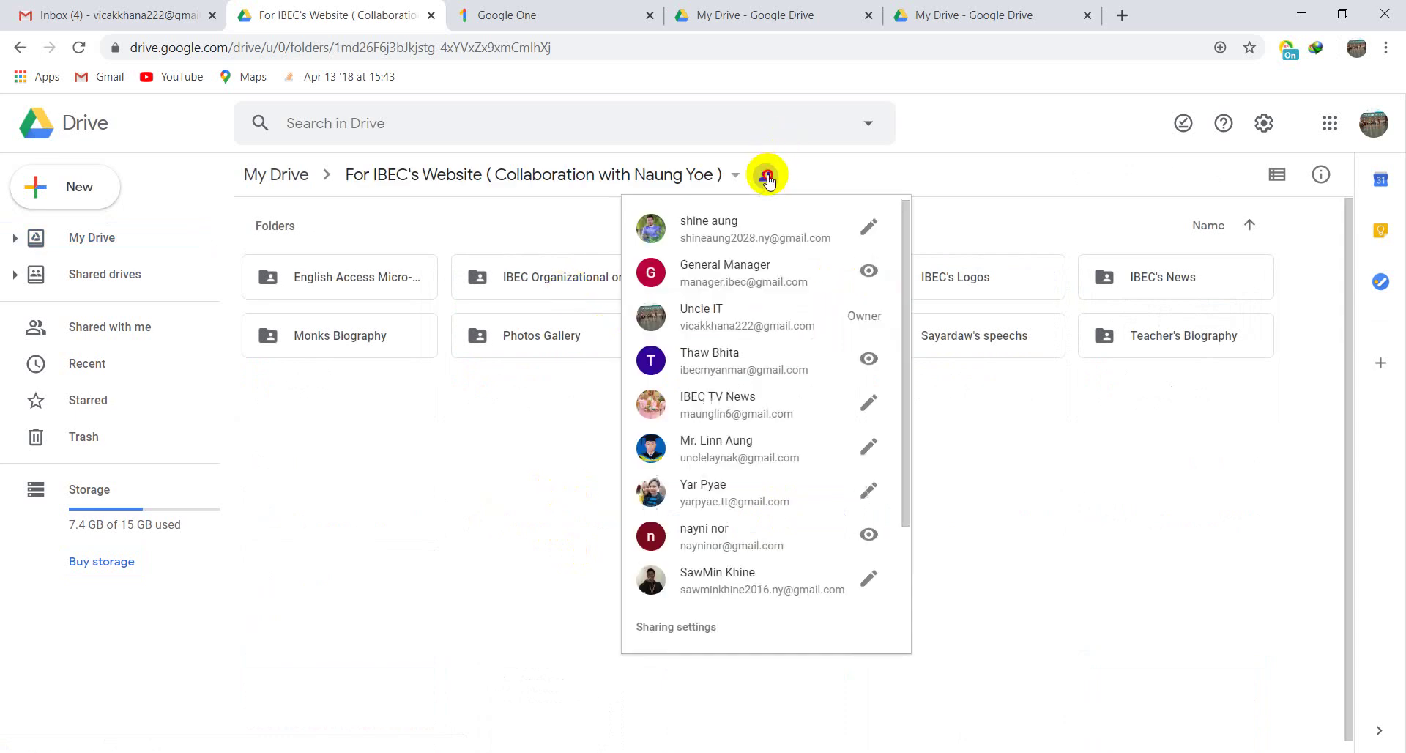
{"action": "left_click", "coordinate": [765, 175]}
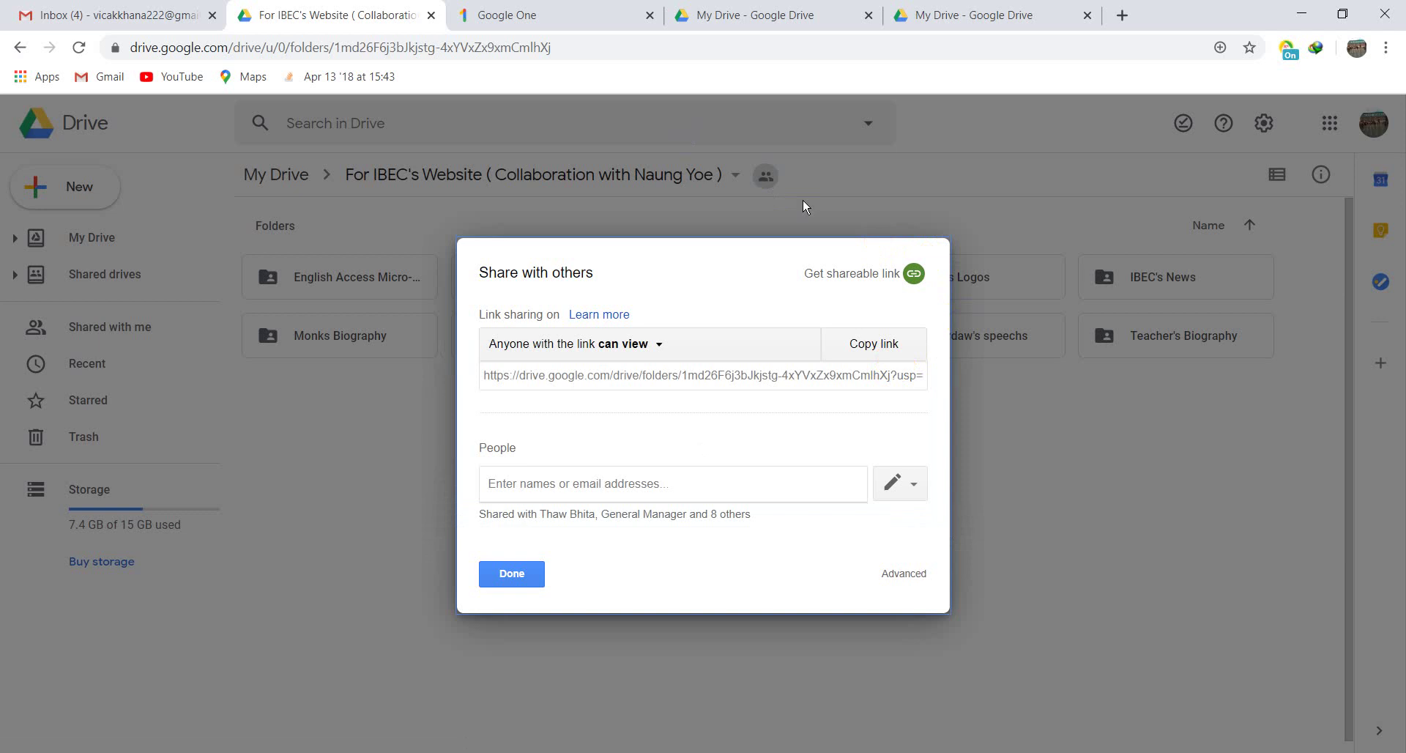
{"action": "left_click", "coordinate": [510, 573]}
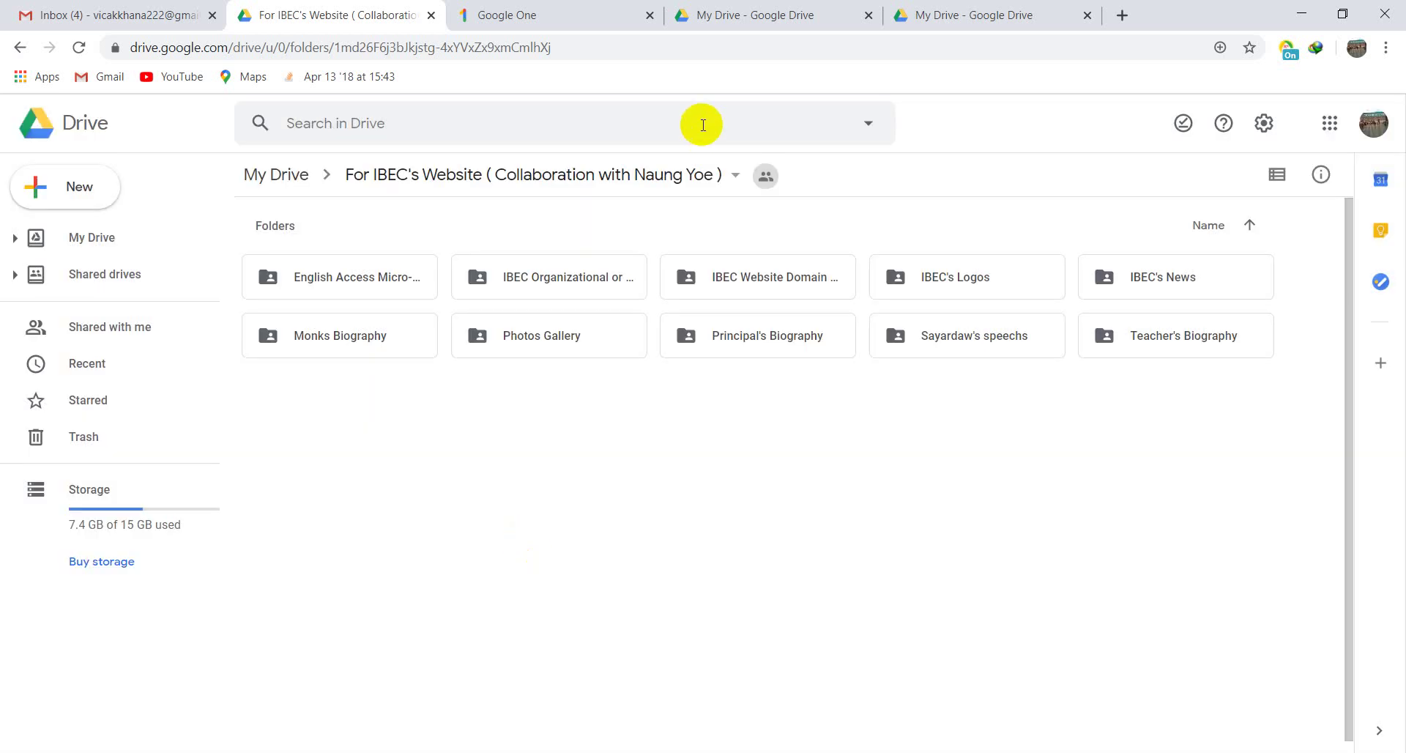
{"action": "left_click", "coordinate": [764, 176]}
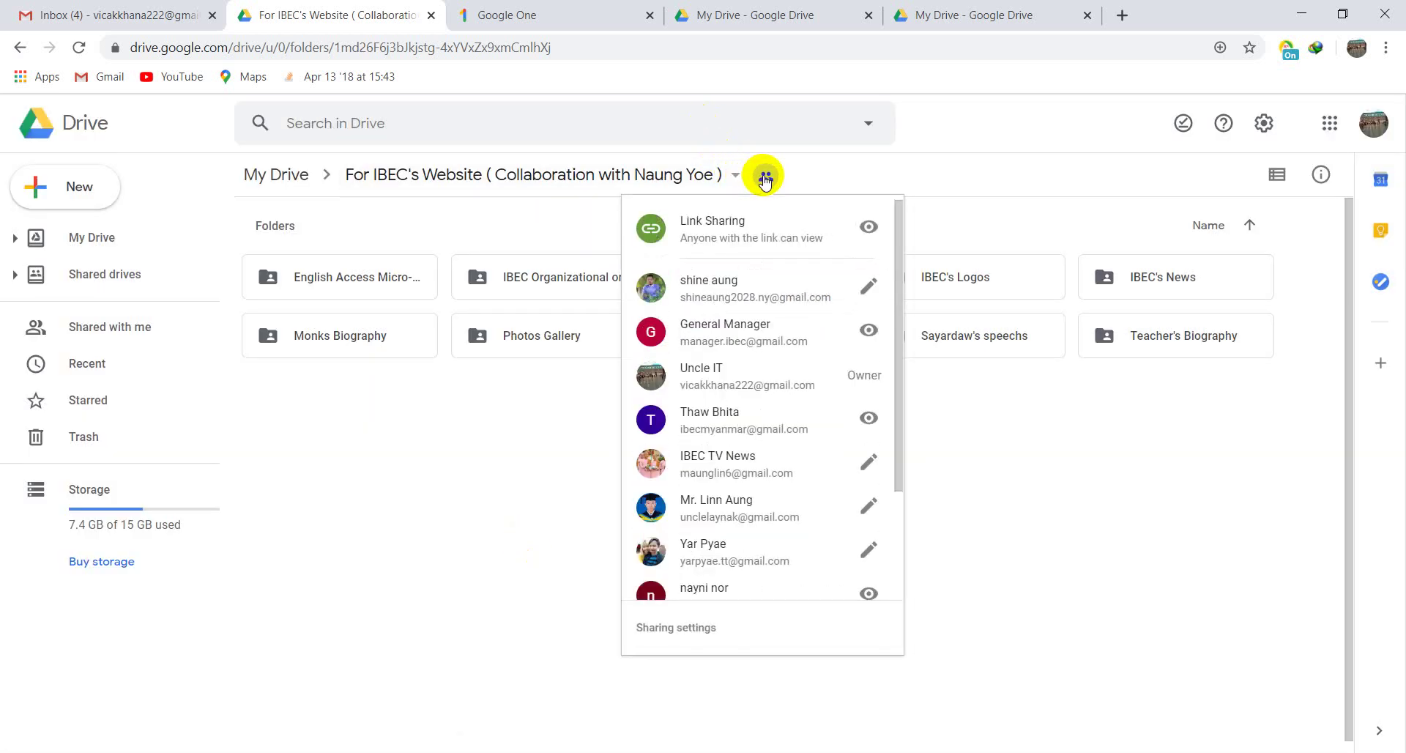
{"action": "left_click", "coordinate": [368, 233]}
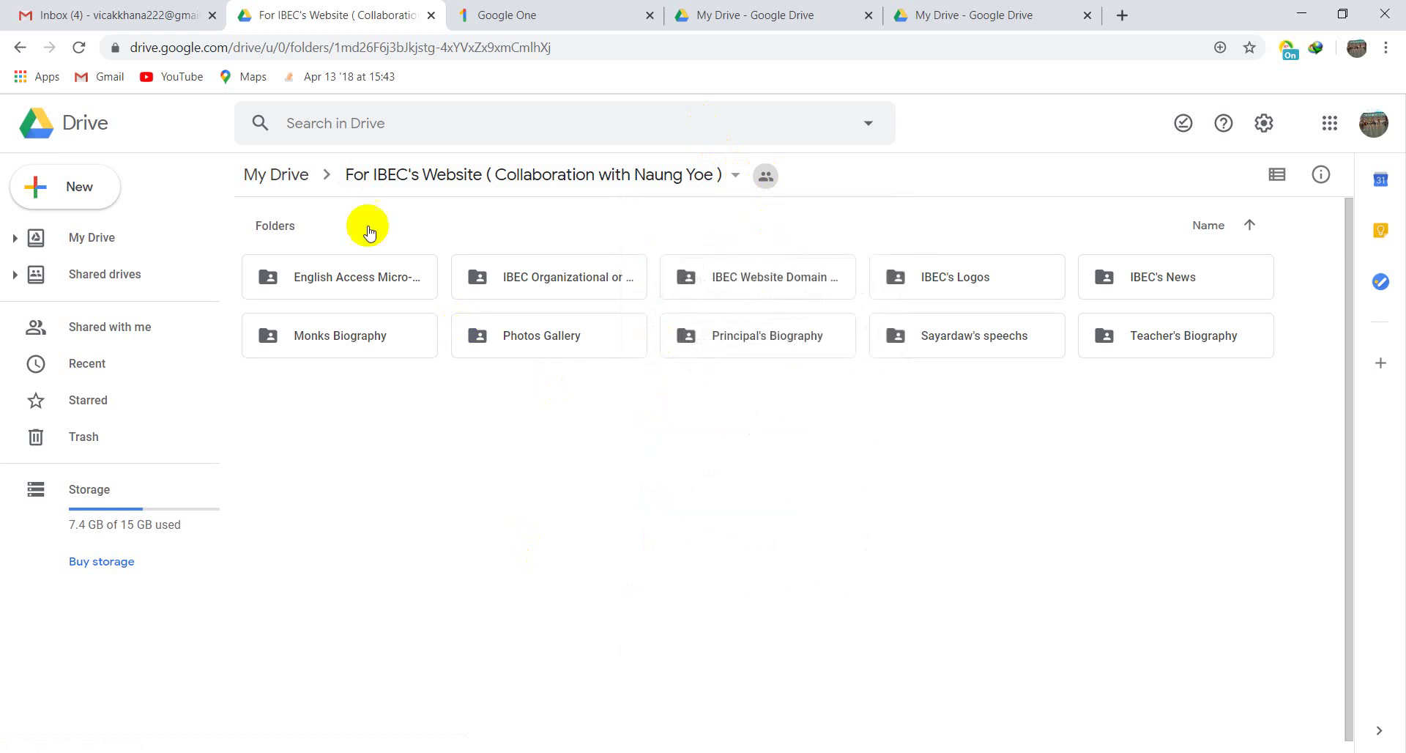
View the Shared drives, then look through all the files and folders in Shared with me
{"action": "left_click", "coordinate": [94, 272]}
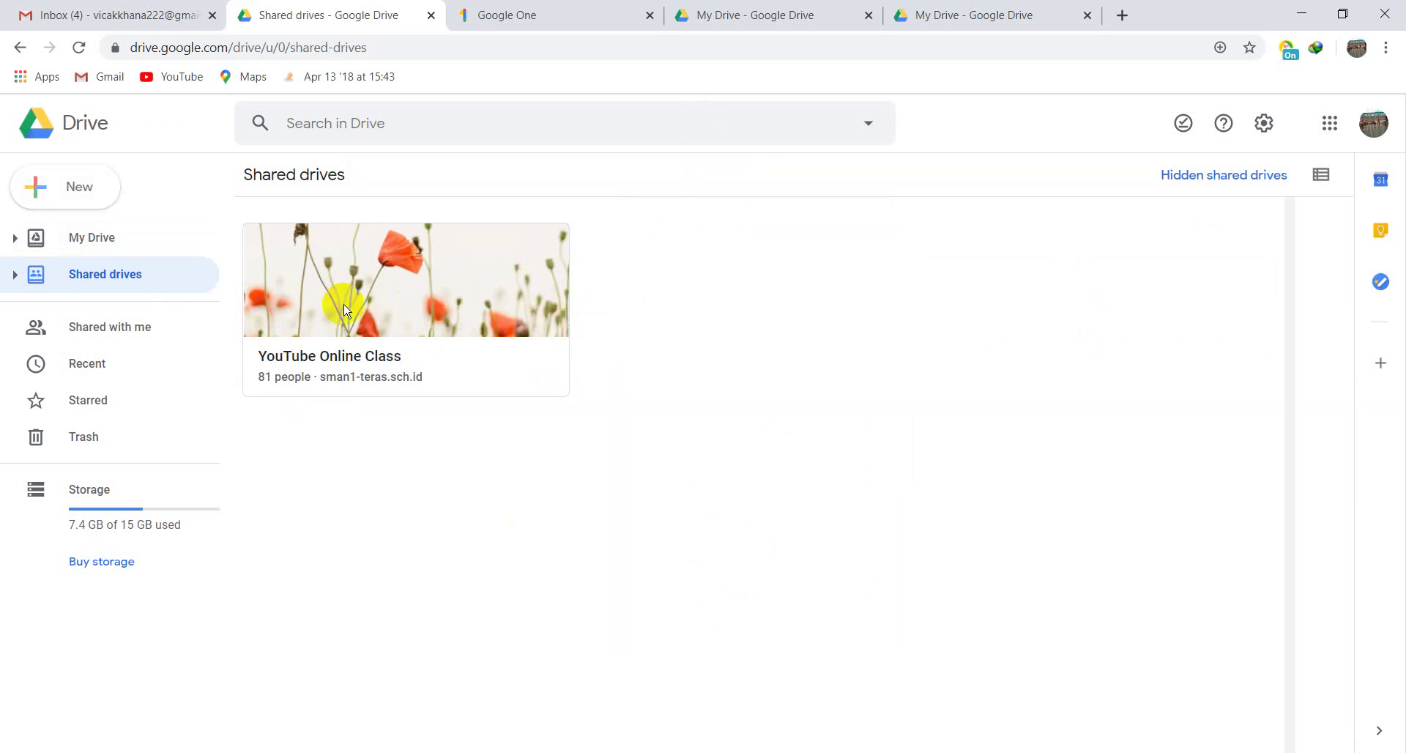
{"action": "left_click", "coordinate": [87, 342]}
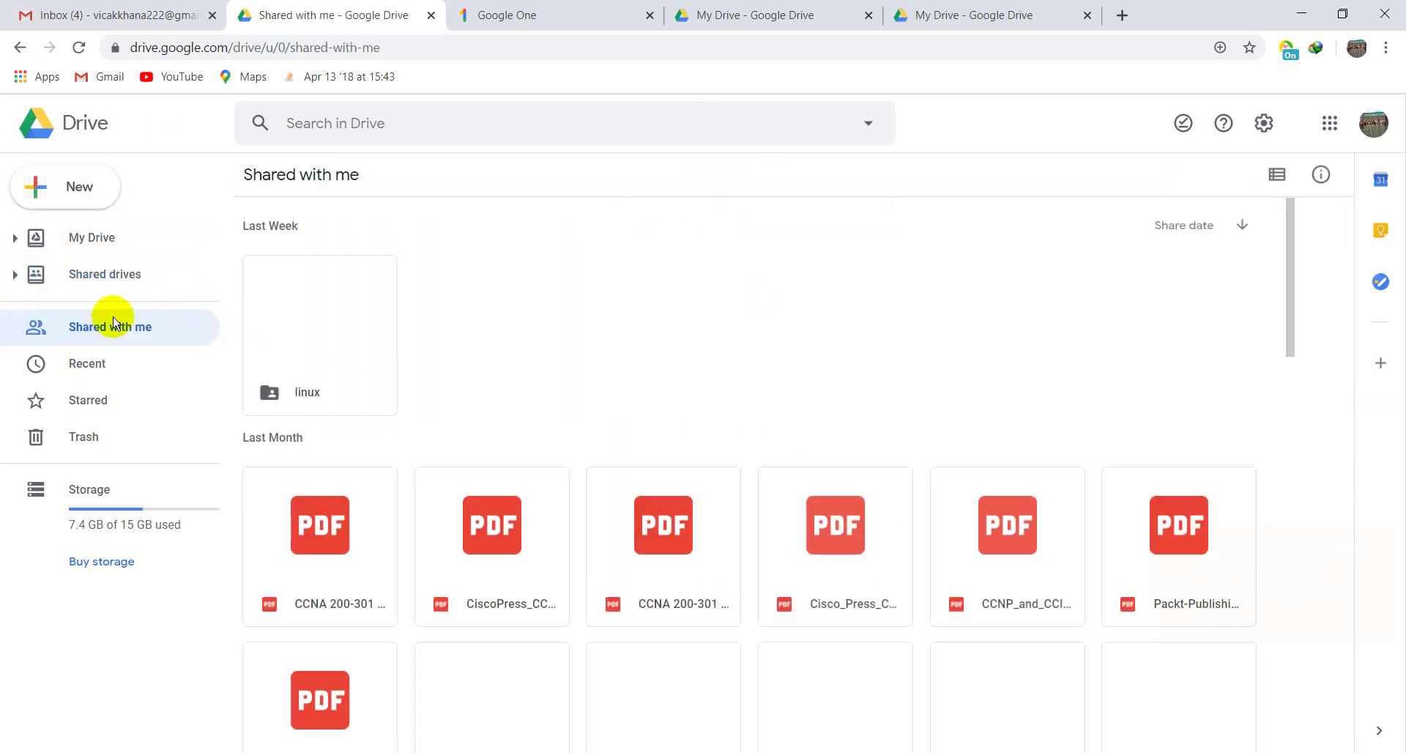
{"action": "scroll", "coordinate": [371, 398], "scroll_direction": "down", "scroll_amount": 6}
{"action": "scroll", "coordinate": [371, 398], "scroll_direction": "up", "scroll_amount": 6}
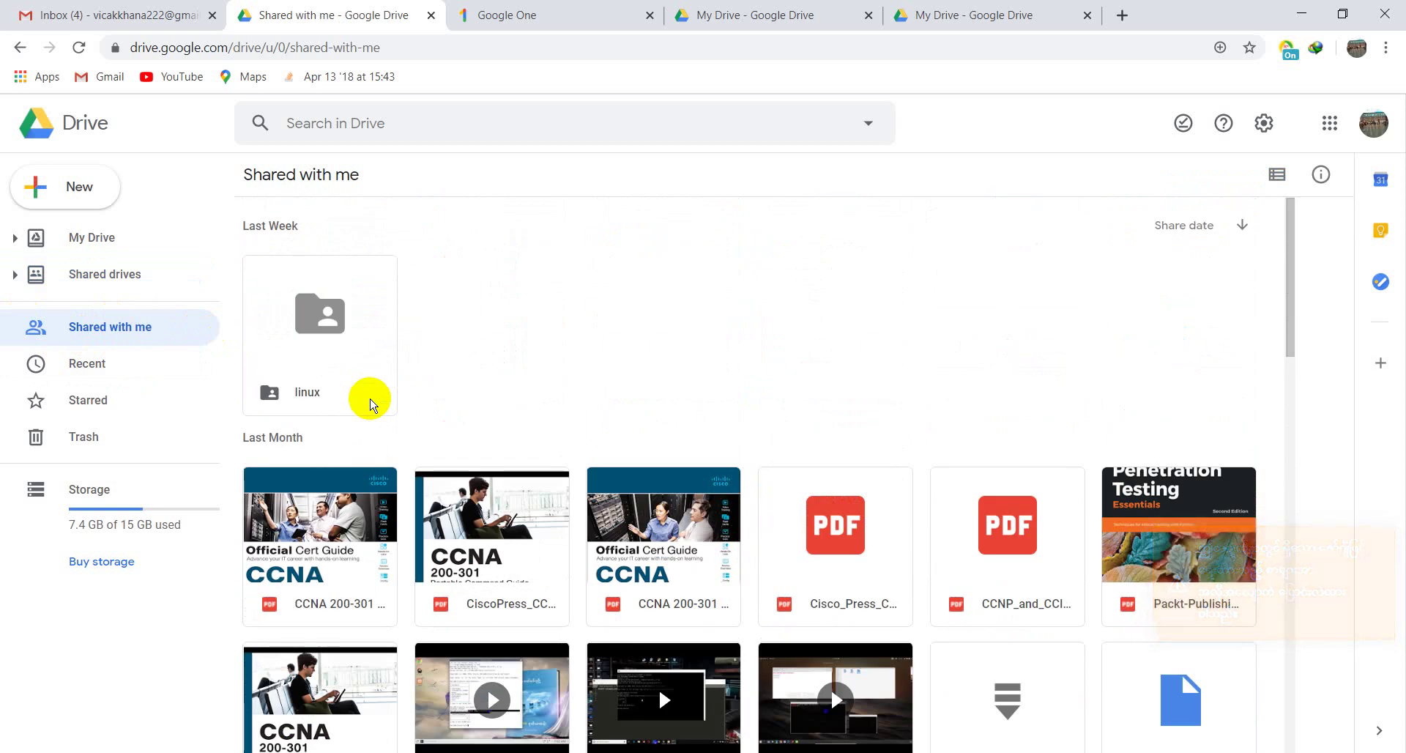
{"action": "scroll", "coordinate": [417, 531], "scroll_direction": "down", "scroll_amount": 10}
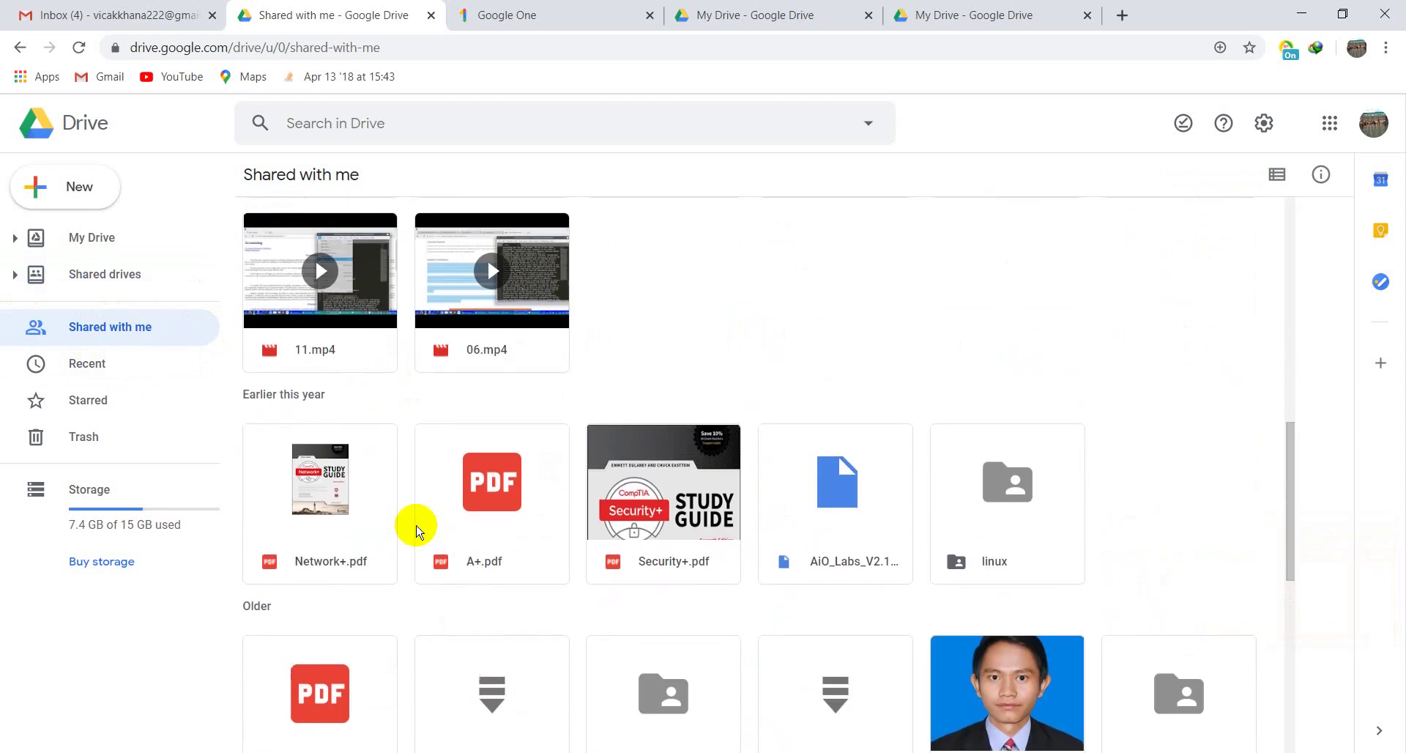
{"action": "scroll", "coordinate": [417, 531], "scroll_direction": "down", "scroll_amount": 8}
{"action": "scroll", "coordinate": [418, 531], "scroll_direction": "up", "scroll_amount": 1}
{"action": "scroll", "coordinate": [416, 530], "scroll_direction": "up", "scroll_amount": 15}
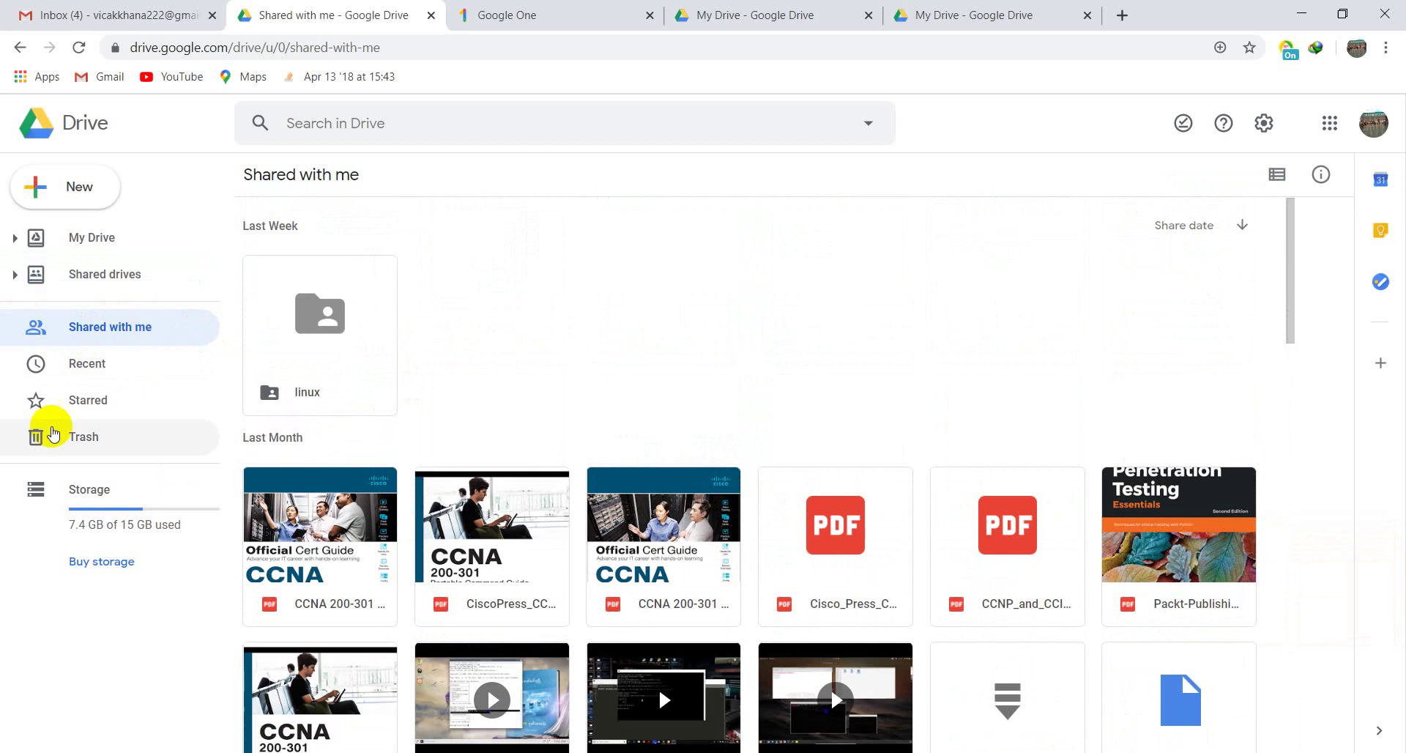
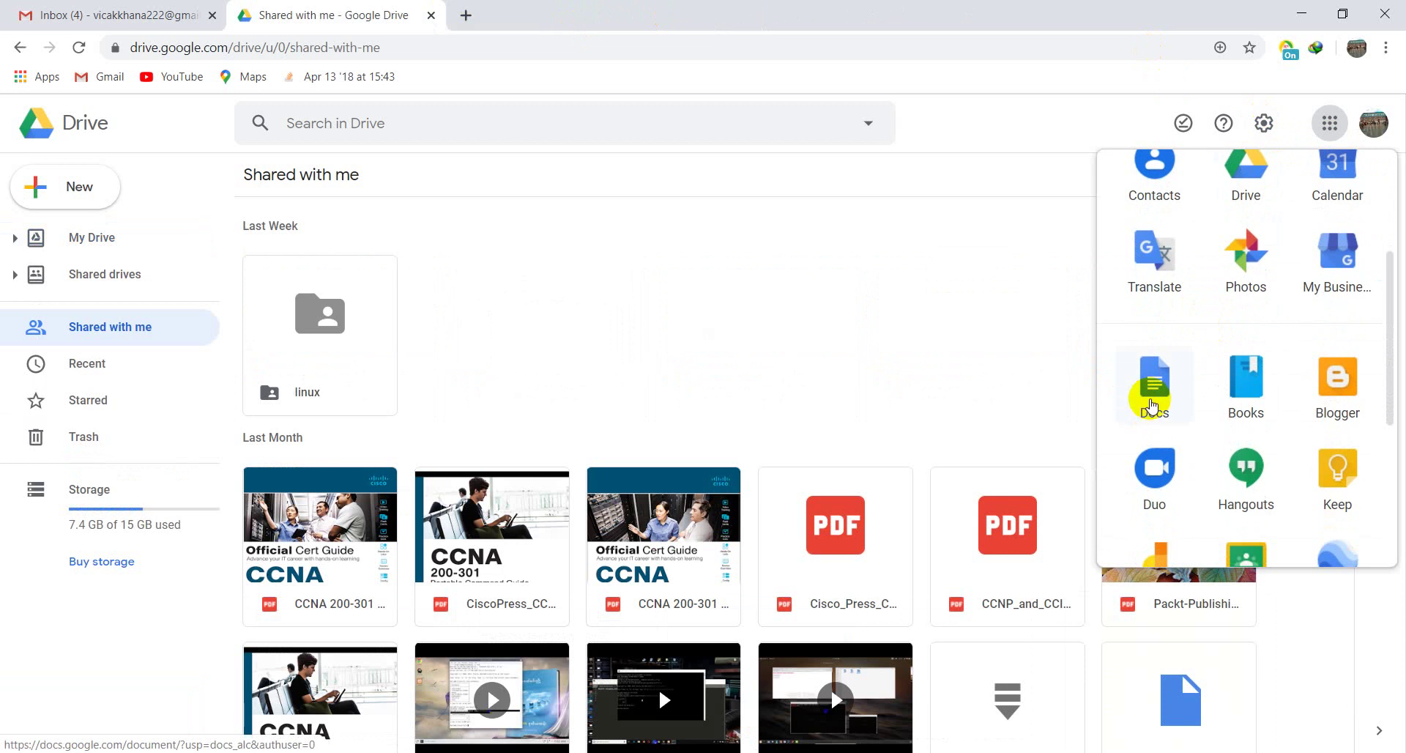
Open Google Docs, look through the list of Google apps, and reopen the Docs home page from it
{"action": "left_click", "coordinate": [1152, 403]}
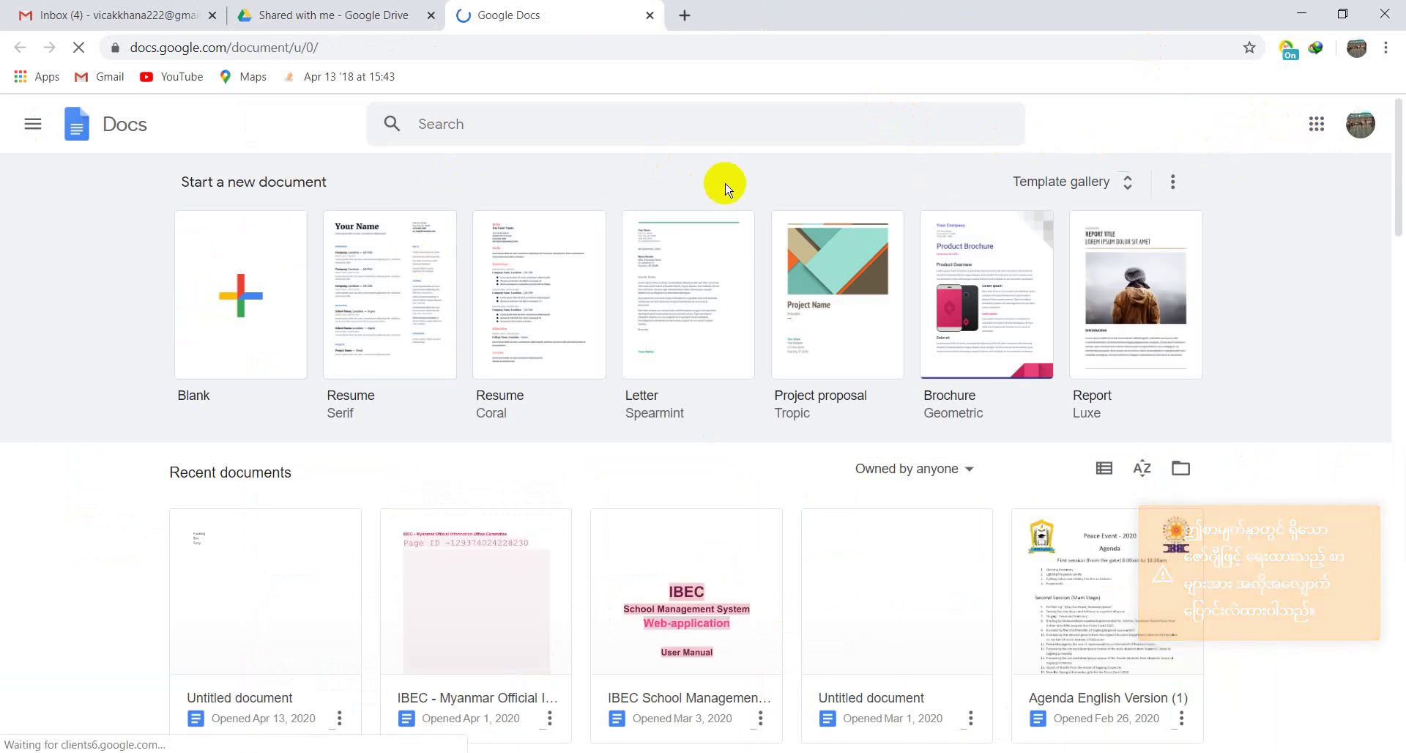
{"action": "left_click", "coordinate": [1316, 126]}
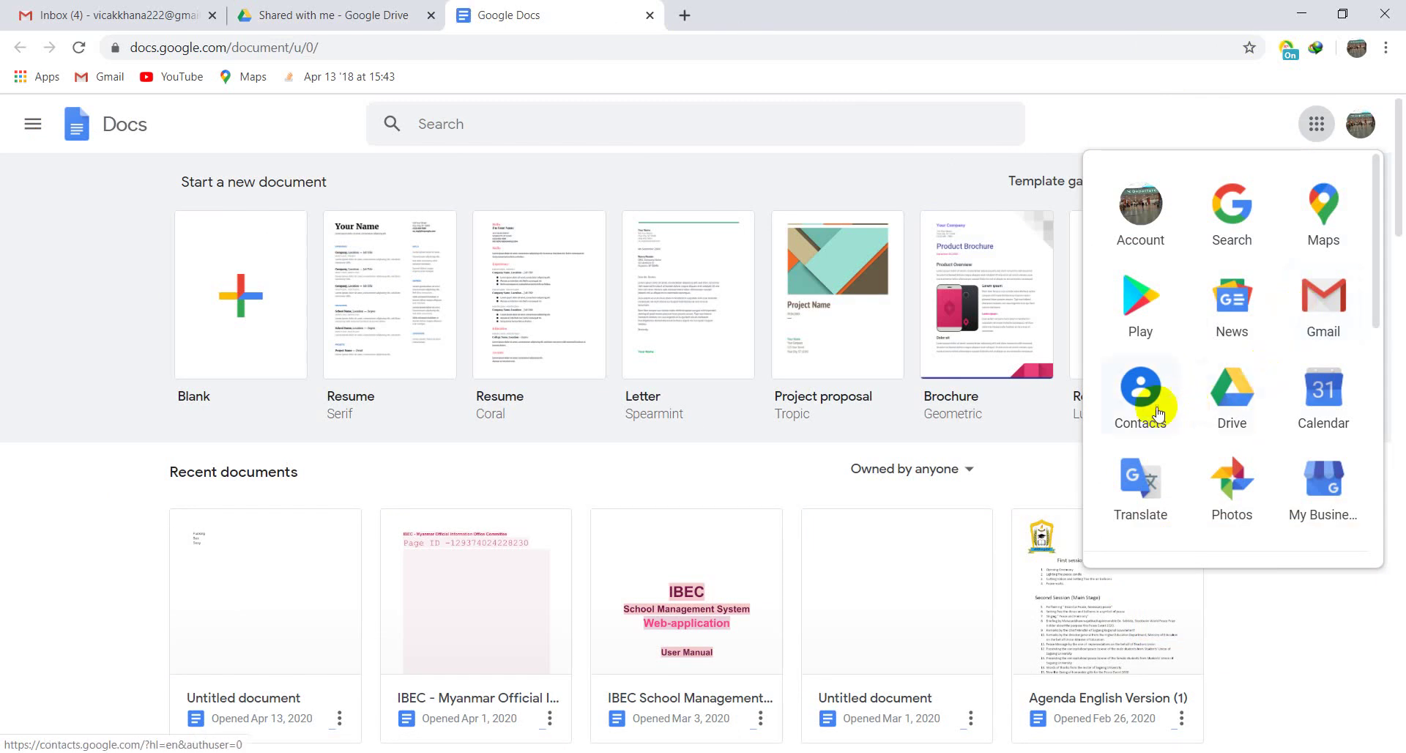
{"action": "scroll", "coordinate": [1208, 414], "scroll_direction": "down", "scroll_amount": 3}
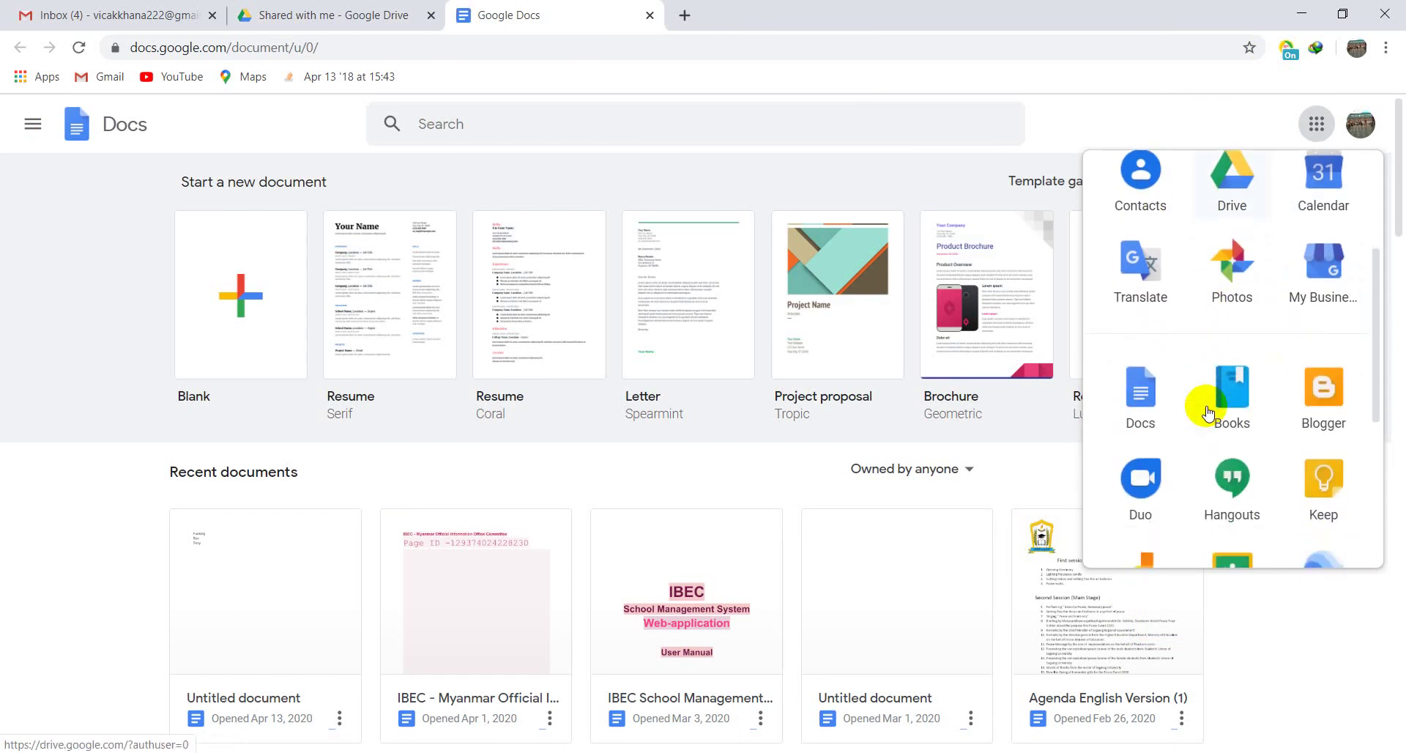
{"action": "scroll", "coordinate": [1205, 403], "scroll_direction": "down", "scroll_amount": 3}
{"action": "scroll", "coordinate": [1201, 407], "scroll_direction": "up", "scroll_amount": 2}
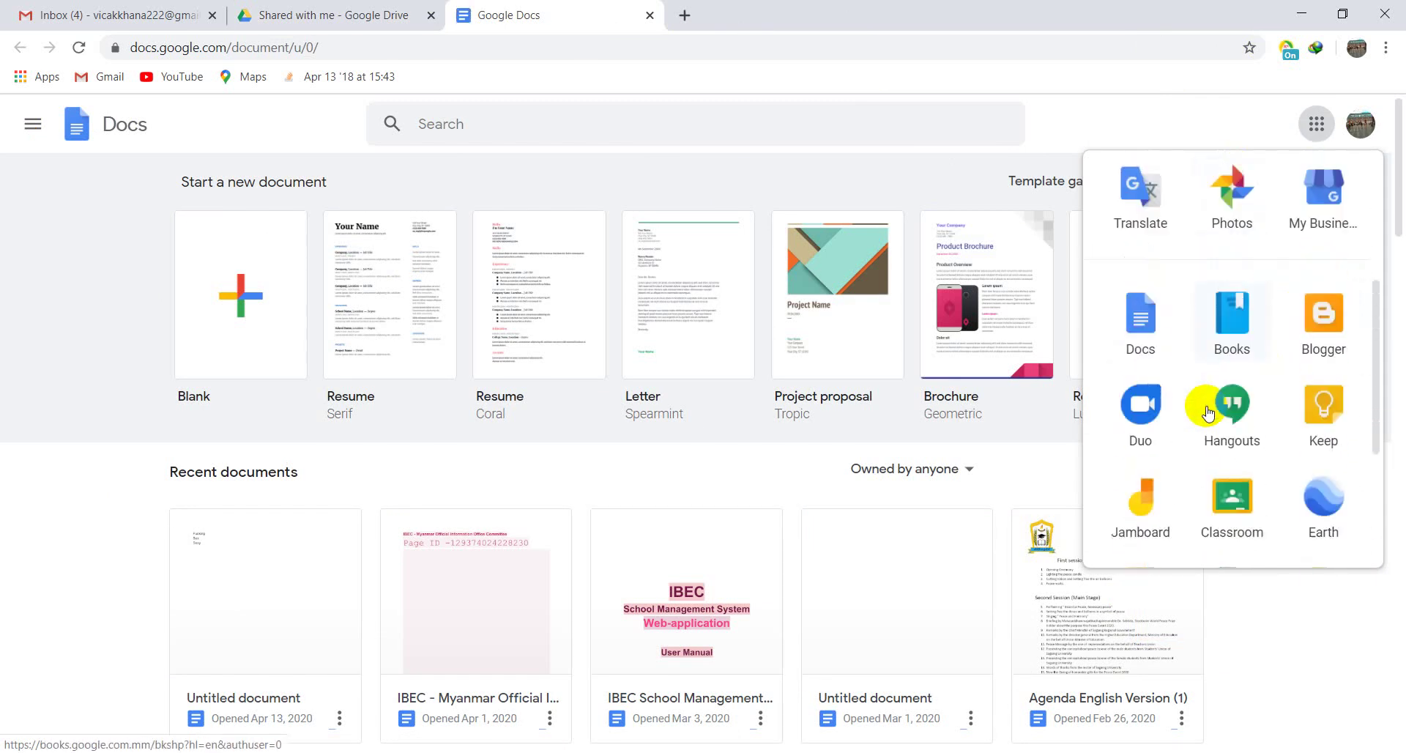
{"action": "left_click", "coordinate": [1165, 338]}
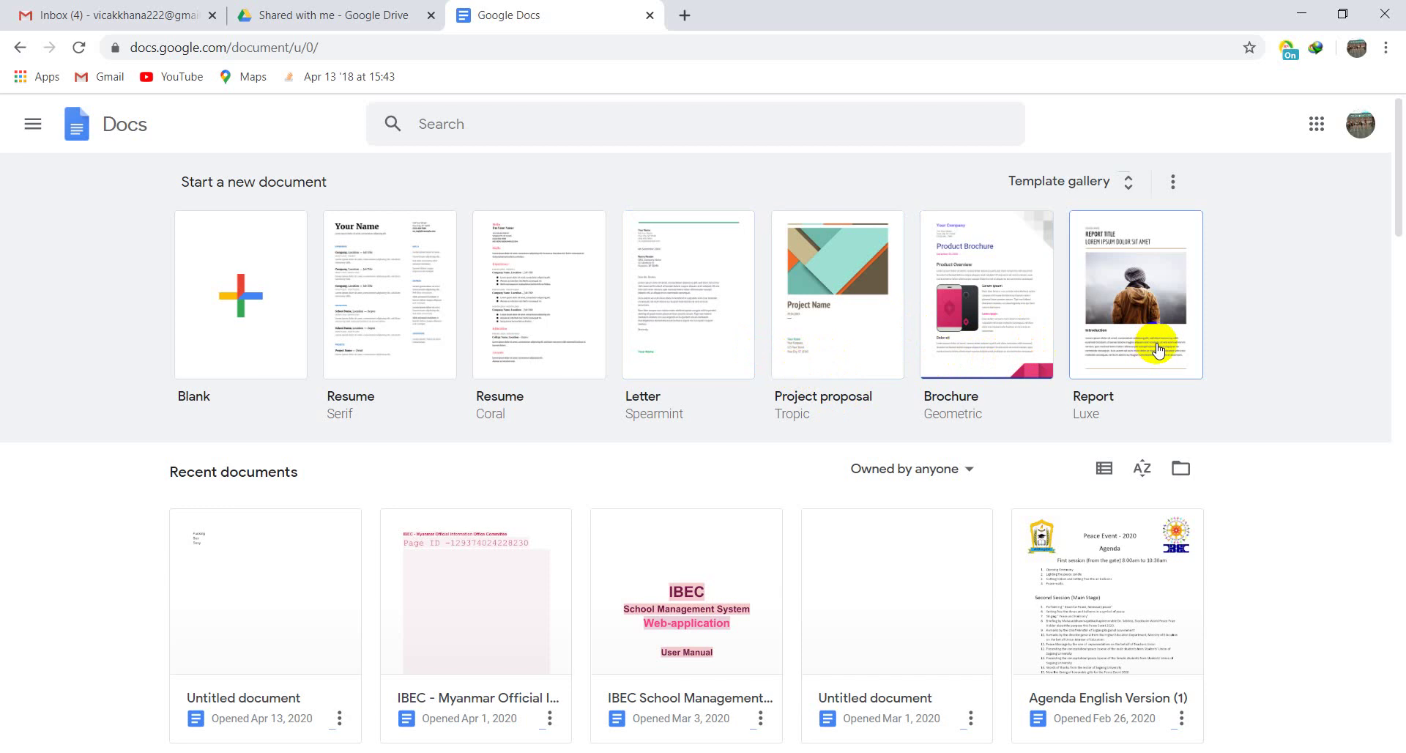
Look through the recent documents on the Docs home page and return to the start of the list
{"action": "left_click", "coordinate": [430, 568]}
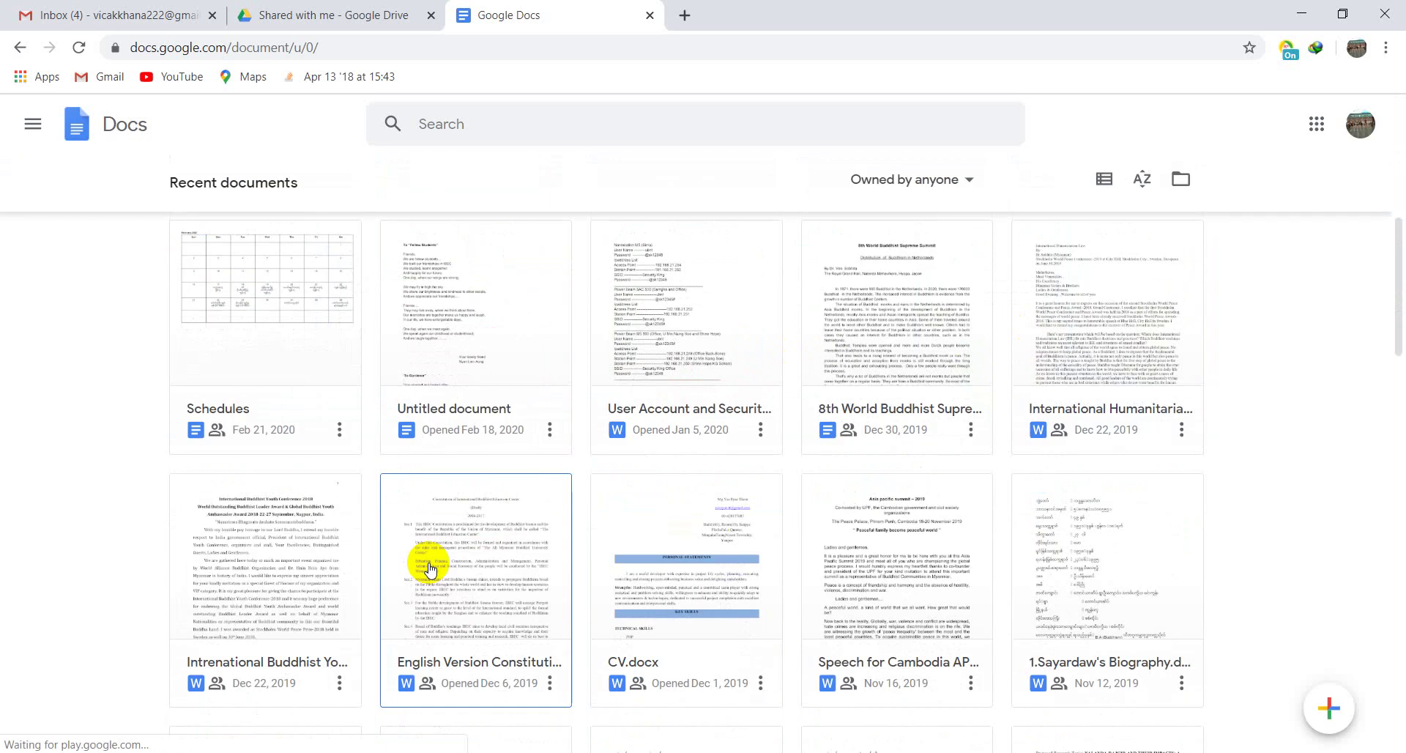
{"action": "scroll", "coordinate": [430, 567], "scroll_direction": "down", "scroll_amount": 15}
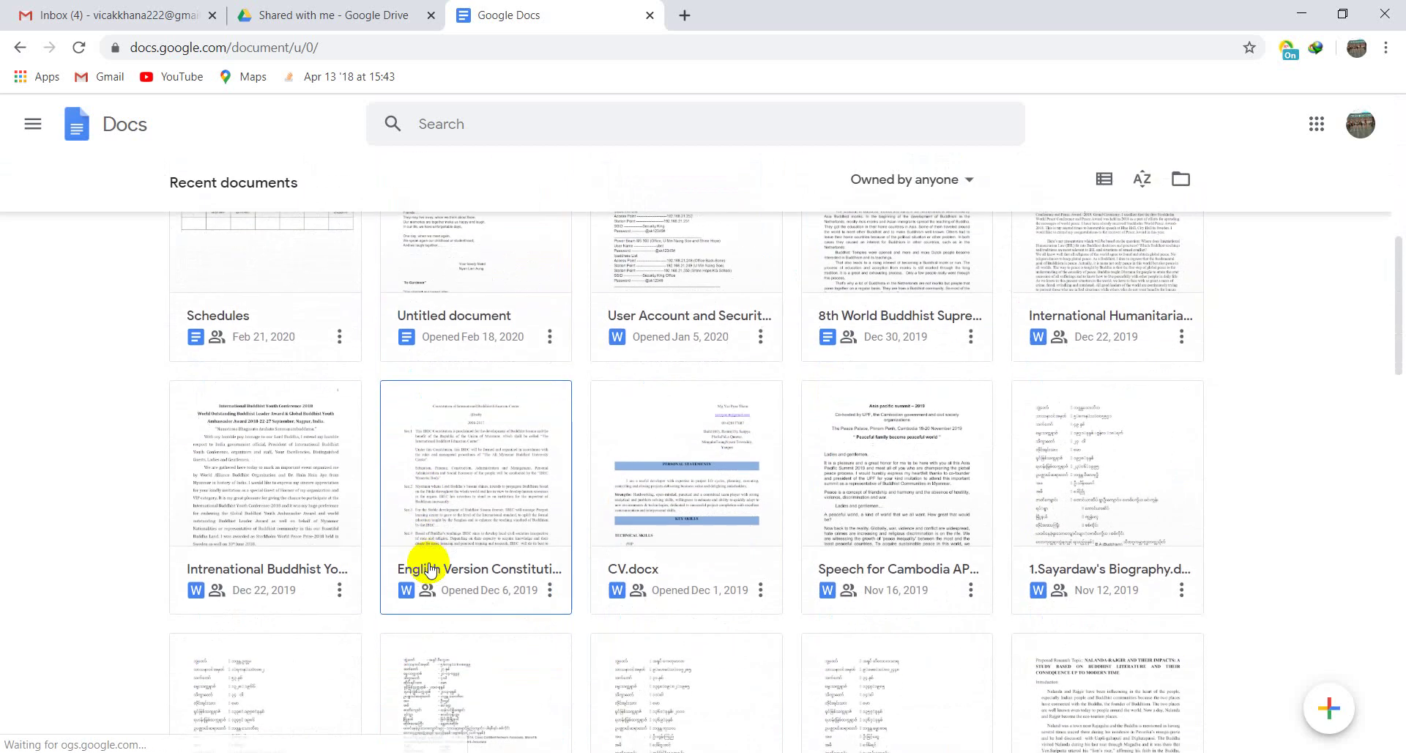
{"action": "scroll", "coordinate": [430, 567], "scroll_direction": "down", "scroll_amount": 5}
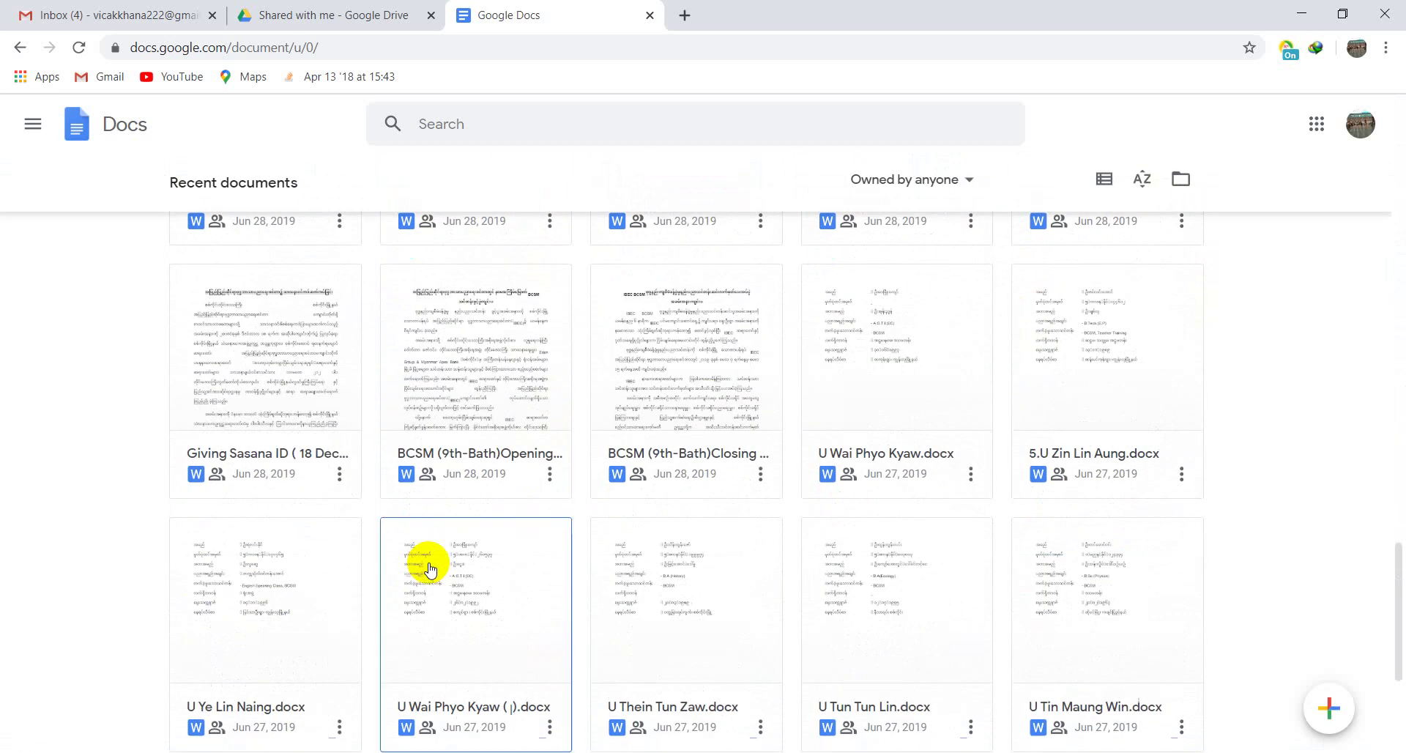
{"action": "scroll", "coordinate": [430, 569], "scroll_direction": "down", "scroll_amount": 3}
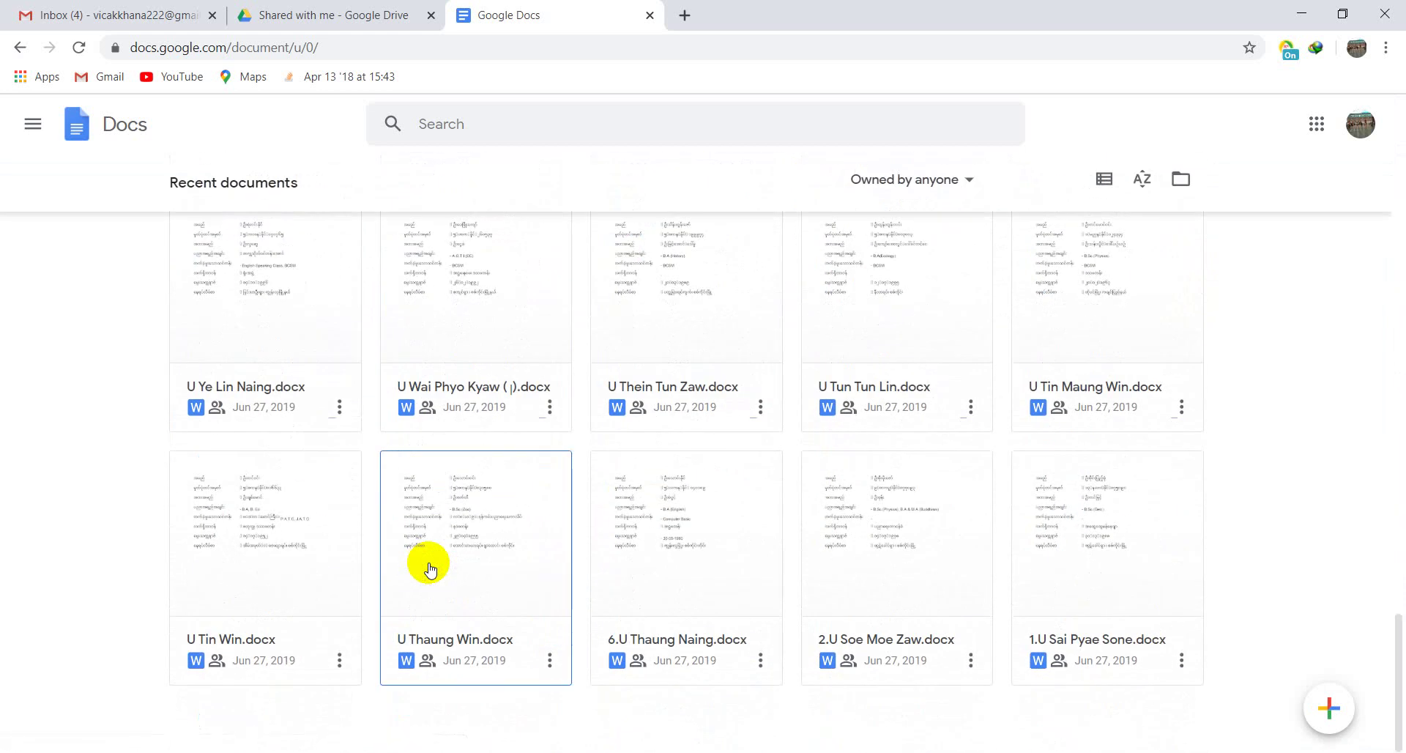
{"action": "scroll", "coordinate": [430, 569], "scroll_direction": "down", "scroll_amount": 5}
{"action": "scroll", "coordinate": [430, 569], "scroll_direction": "down", "scroll_amount": 10}
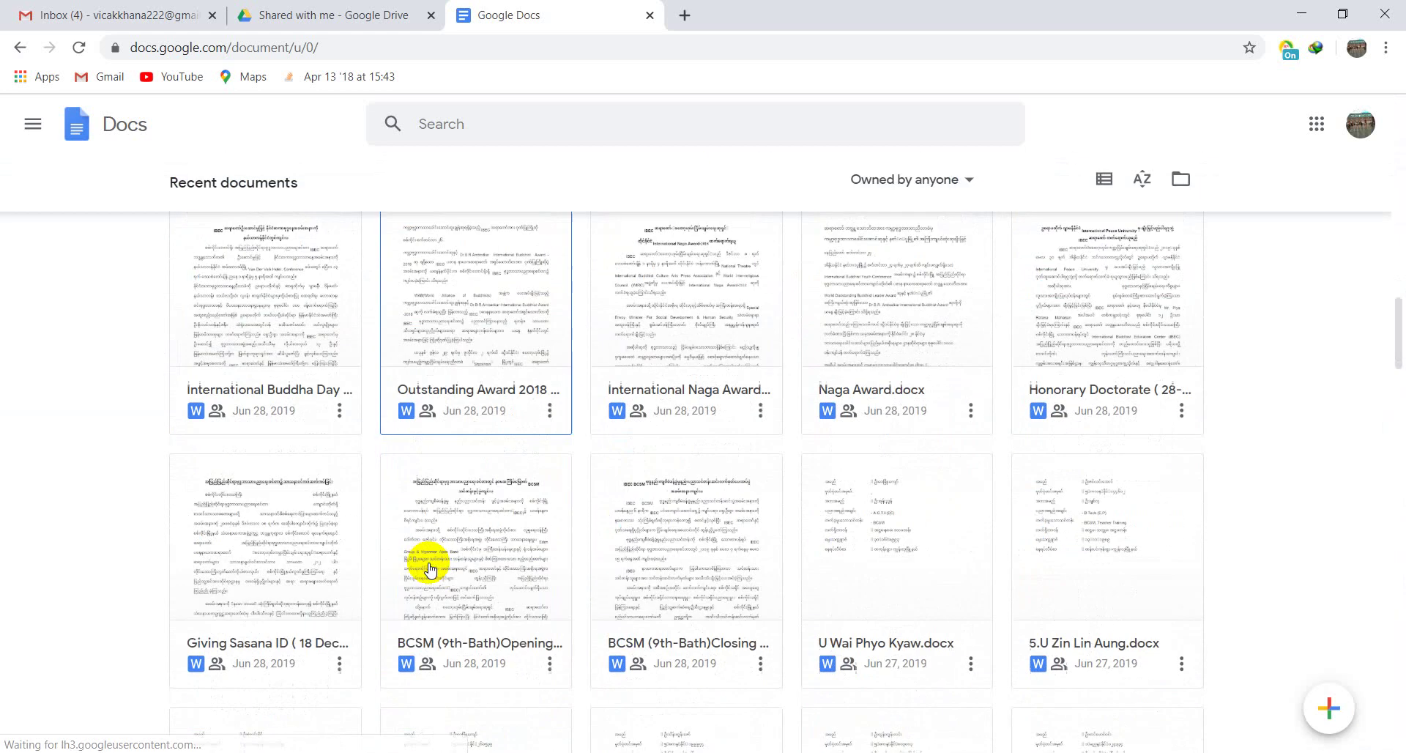
{"action": "scroll", "coordinate": [430, 570], "scroll_direction": "down", "scroll_amount": 10}
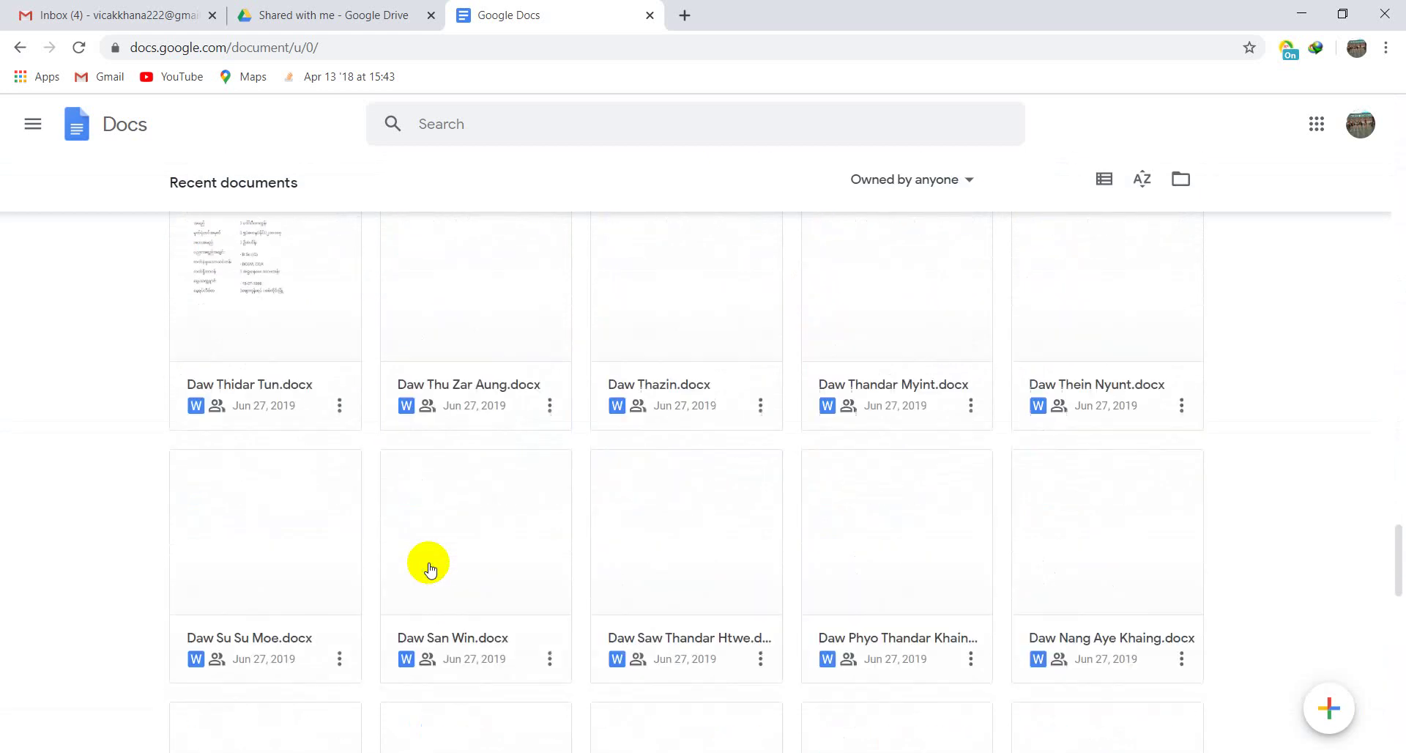
{"action": "scroll", "coordinate": [430, 569], "scroll_direction": "up", "scroll_amount": 20}
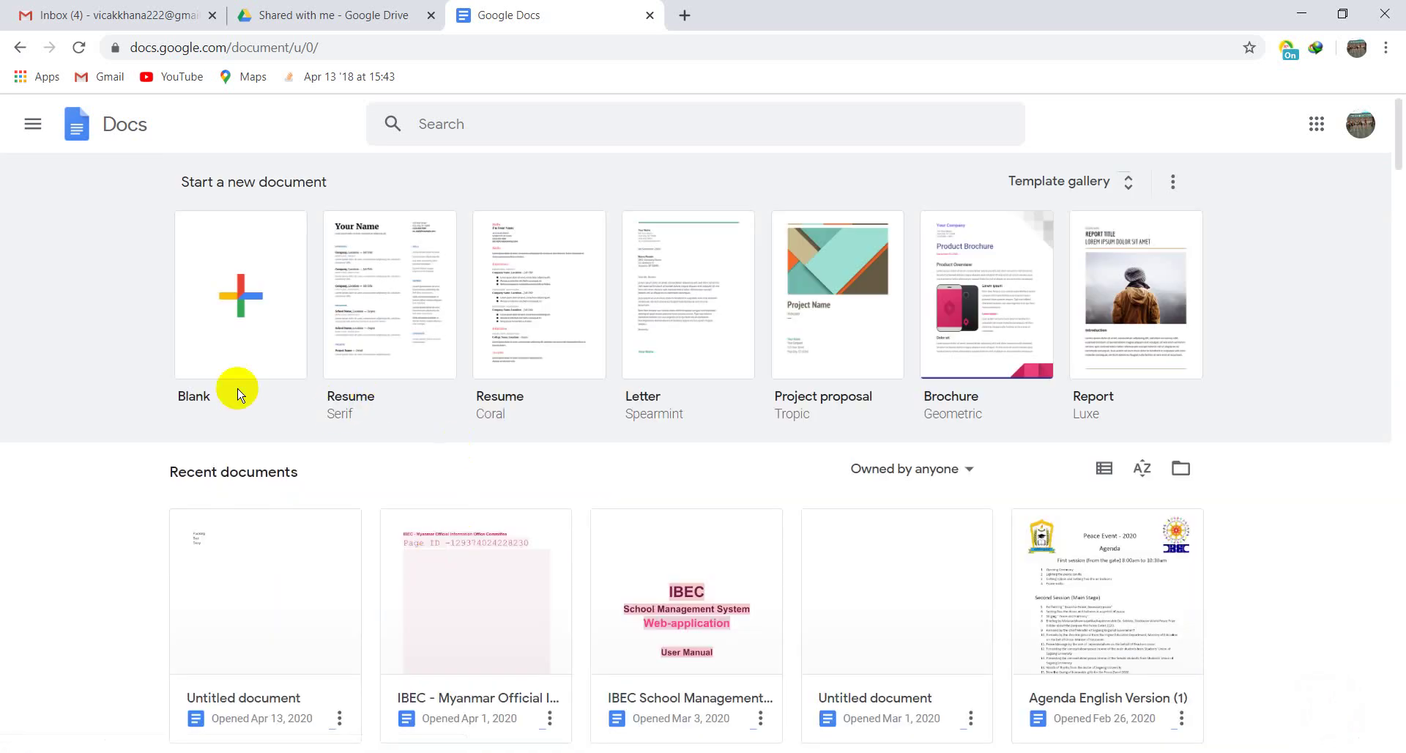
Create a blank document and enter the sample text "dajofij"
{"action": "left_click", "coordinate": [271, 284]}
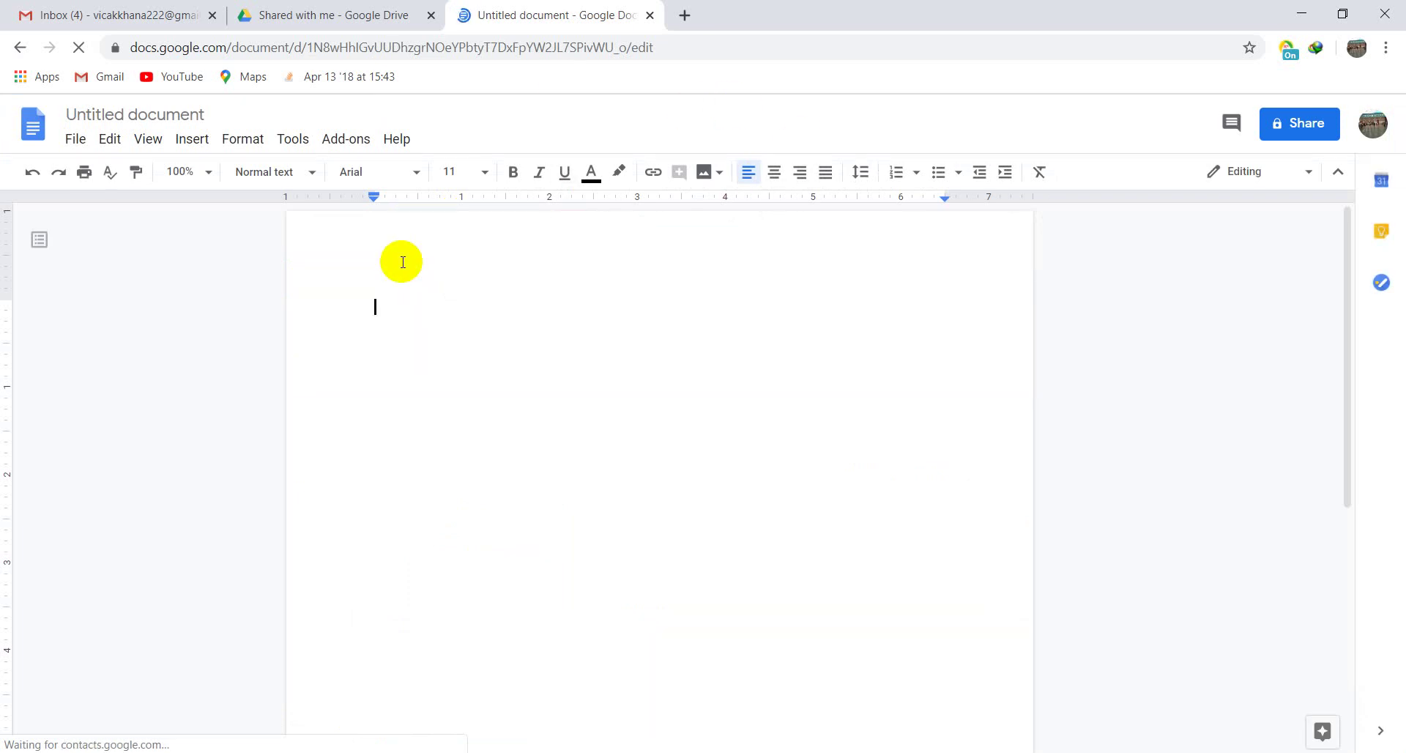
{"action": "type", "text": "dajofij"}
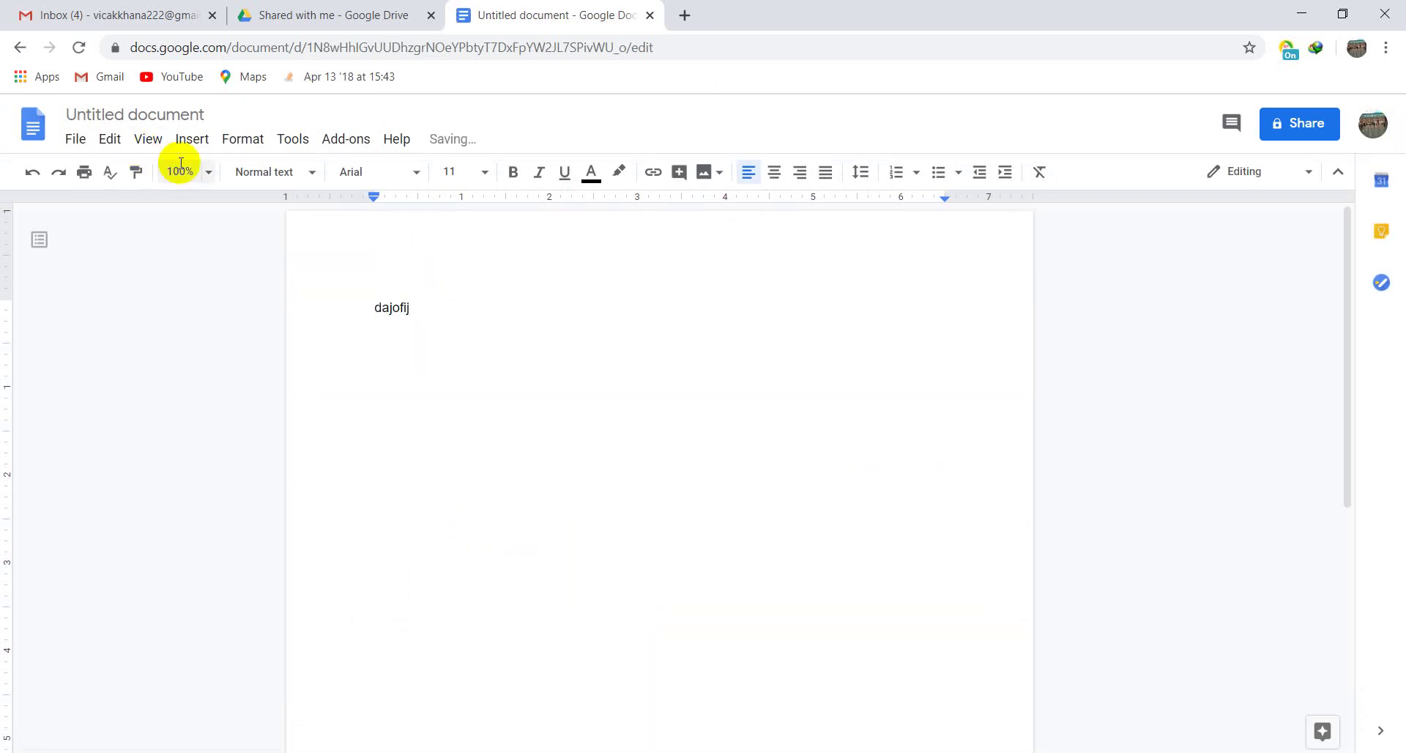
Look at the available paragraph styles, including the Title options, and the list of fonts
{"action": "left_click", "coordinate": [271, 176]}
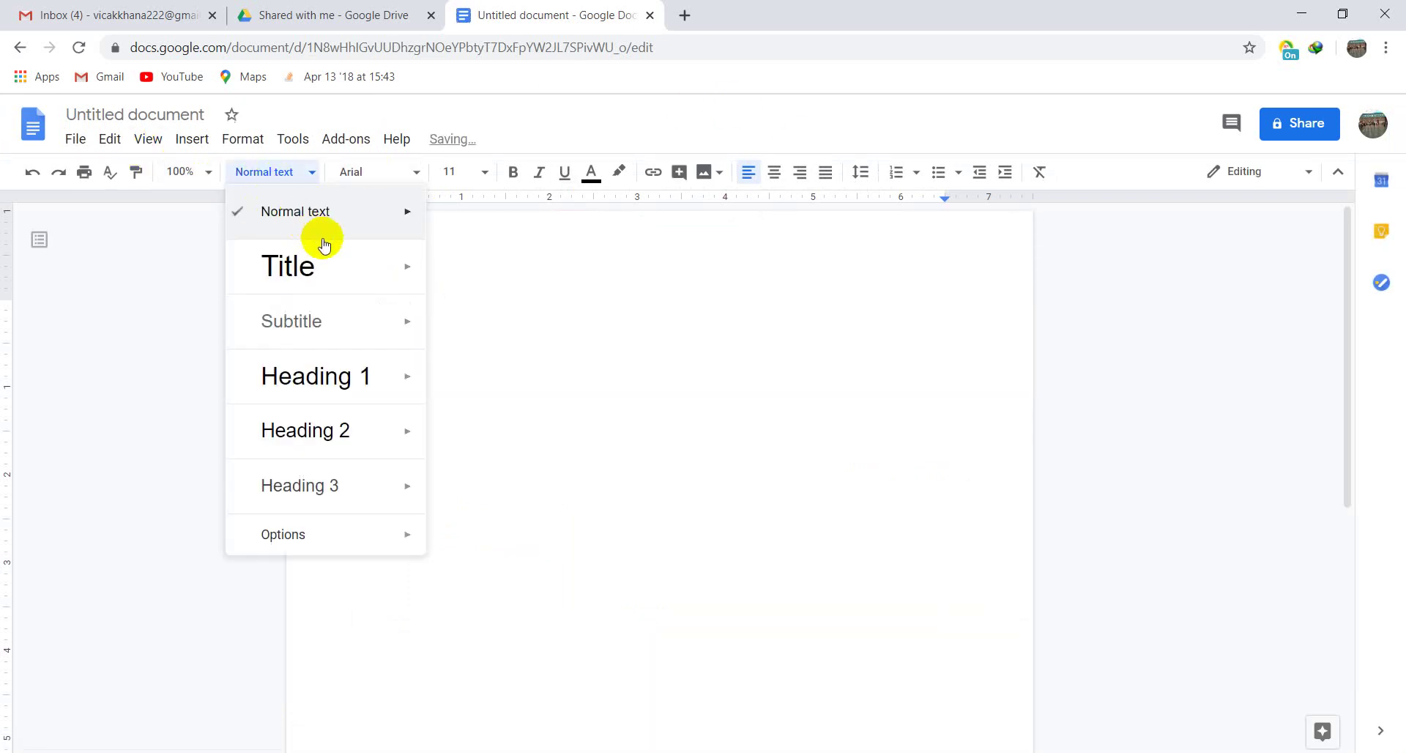
{"action": "mouse_move", "coordinate": [410, 299]}
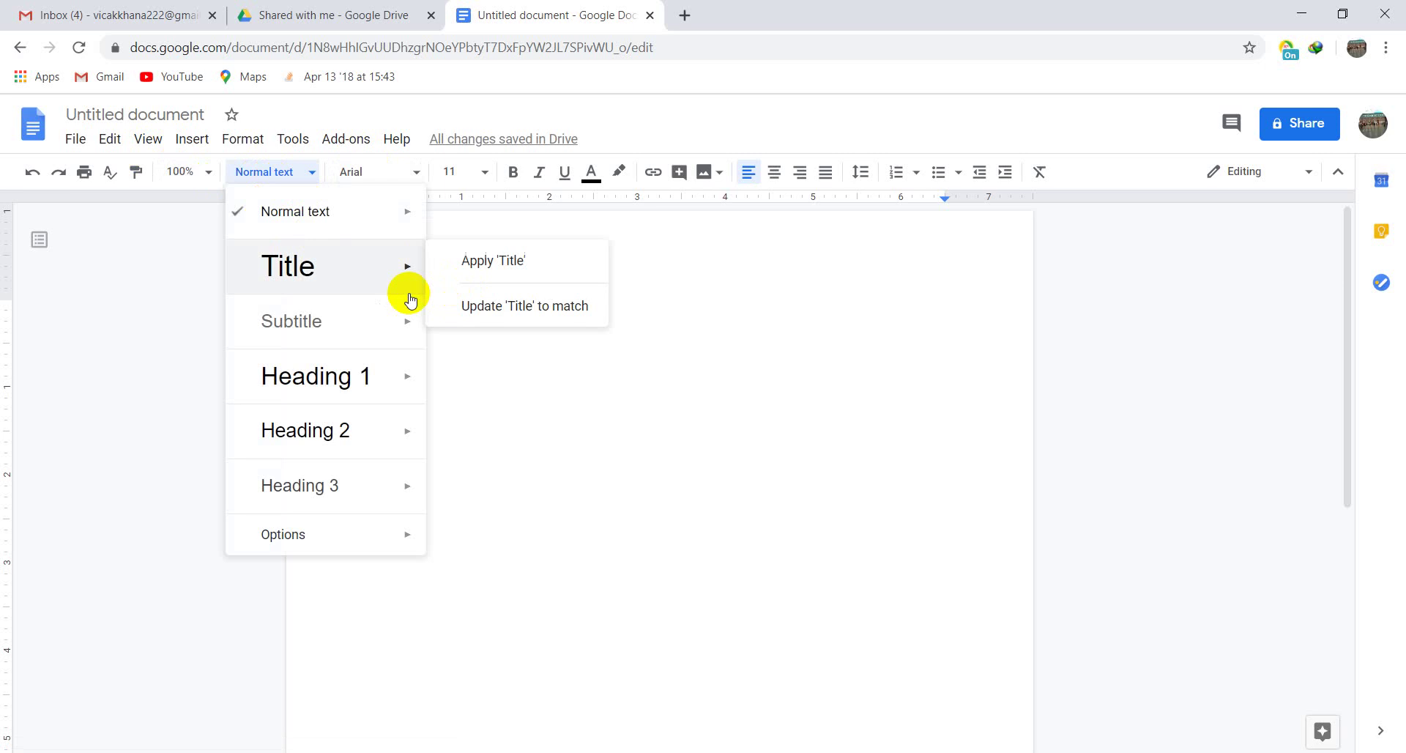
{"action": "left_click", "coordinate": [357, 173]}
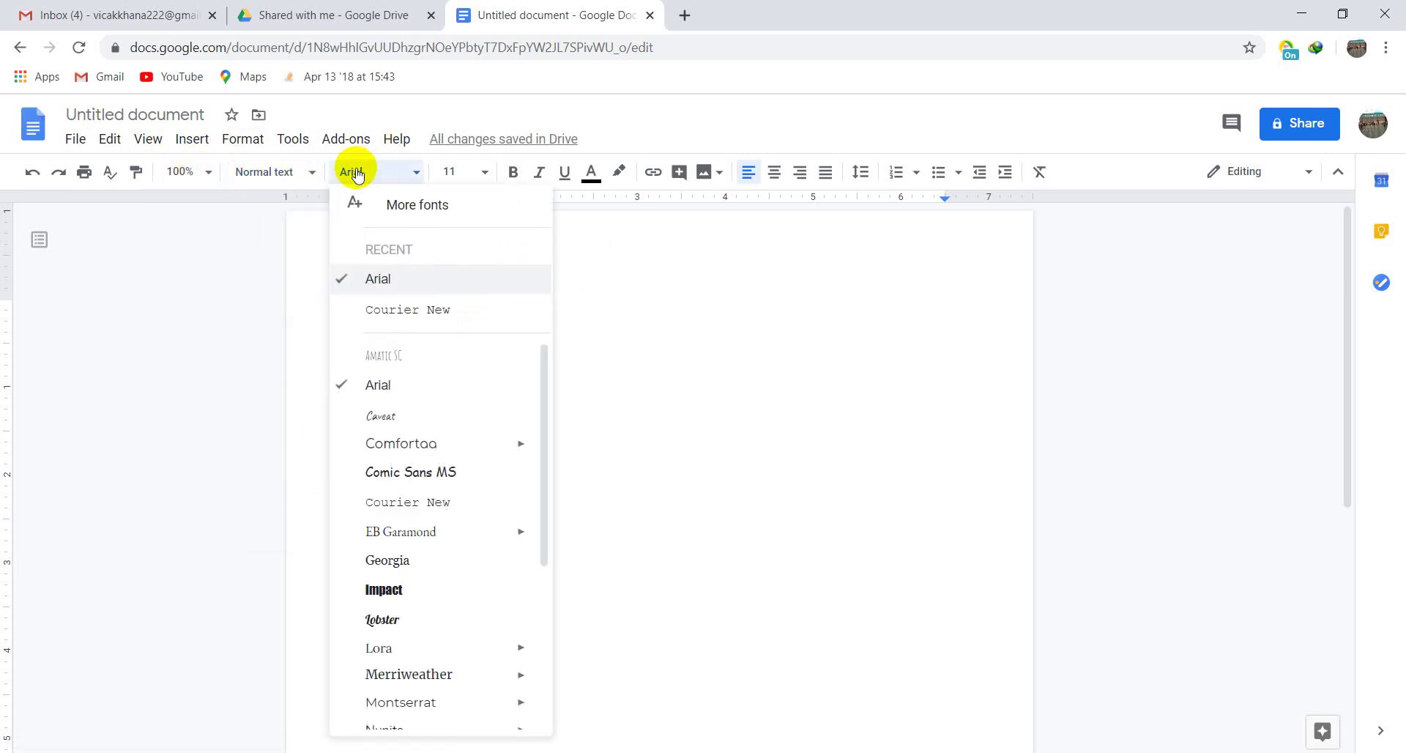
Delete all the text in the document
{"action": "left_click", "coordinate": [663, 370]}
{"action": "key", "text": "ctrl+a"}
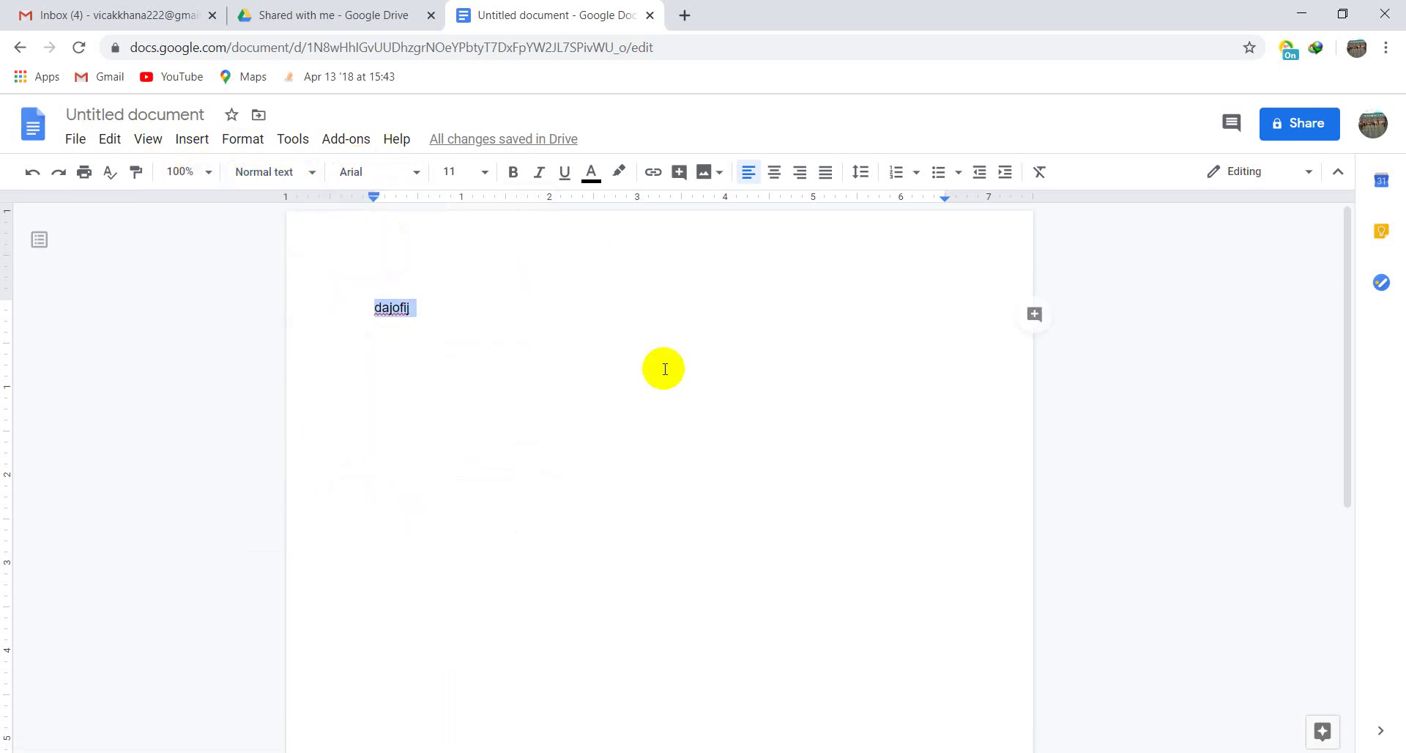
{"action": "key", "text": "BackSpace"}
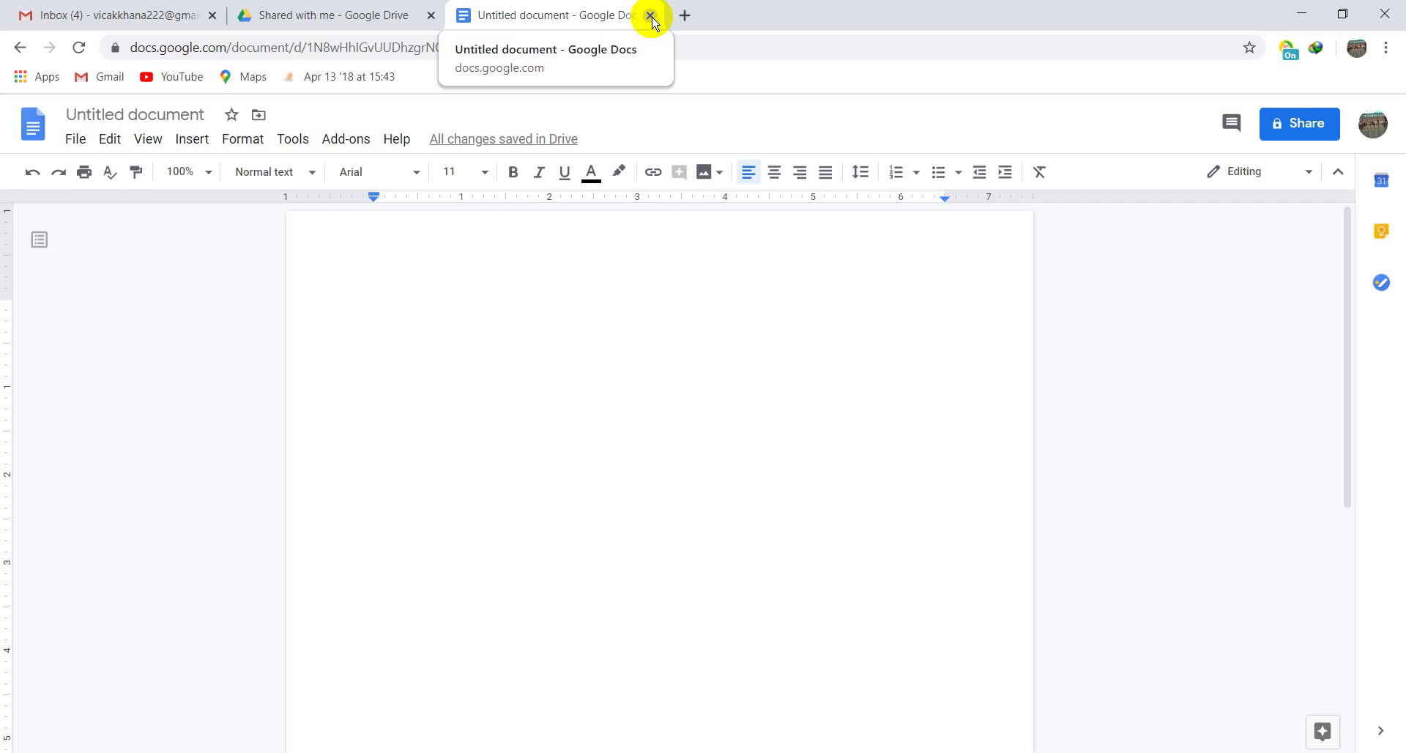
Check the document's automatic save status, glance at the Drive page and return to the document
{"action": "mouse_move", "coordinate": [462, 139]}
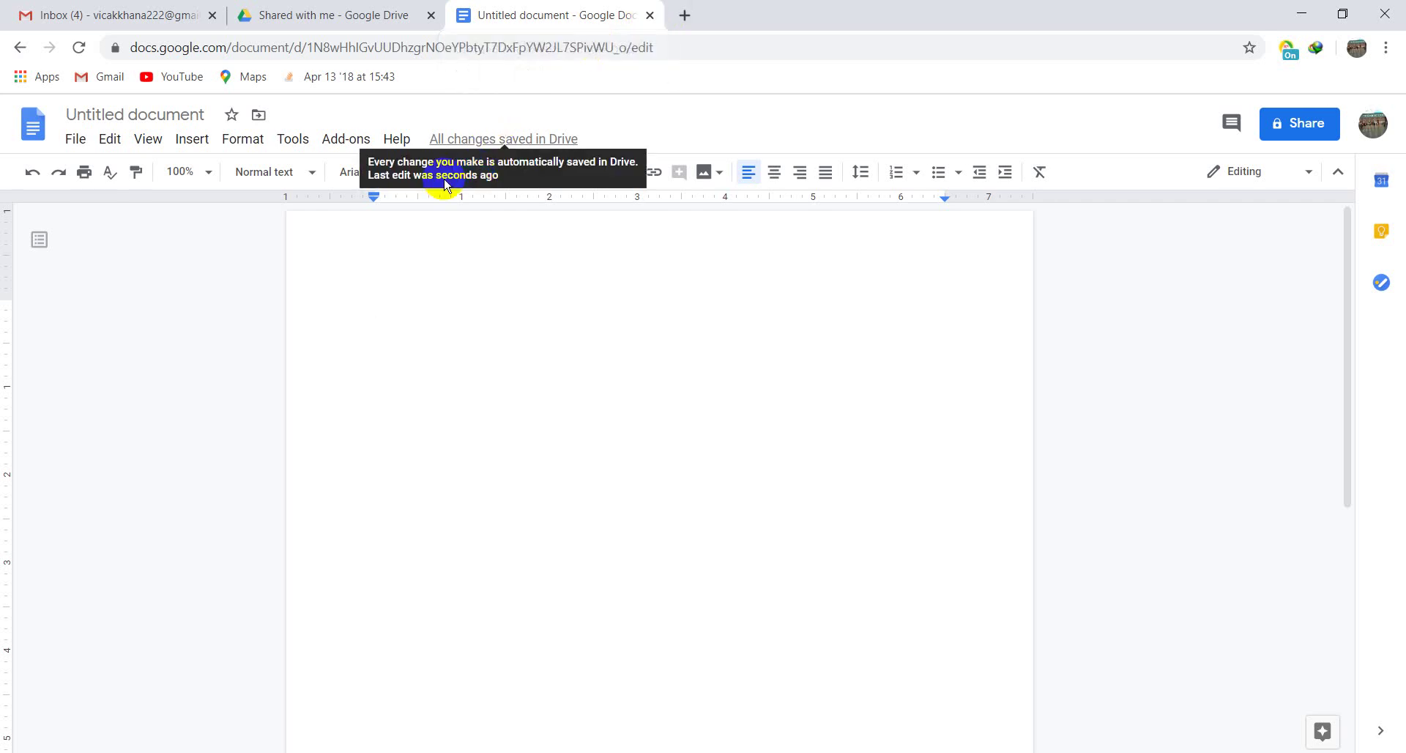
{"action": "left_click", "coordinate": [385, 16]}
{"action": "left_click", "coordinate": [559, 16]}
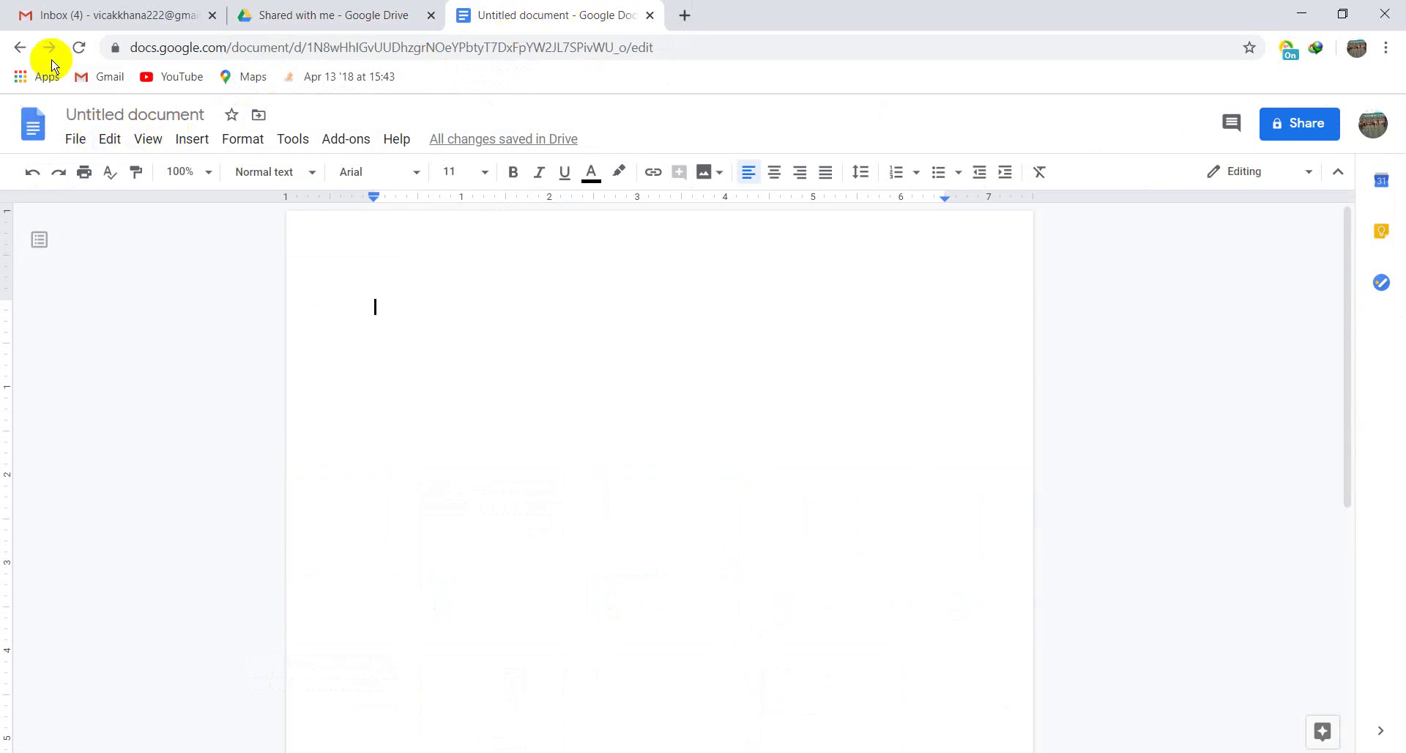
Open Google Sheets from the list of Google apps in Drive and close the untitled document's tab
{"action": "left_click", "coordinate": [410, 9]}
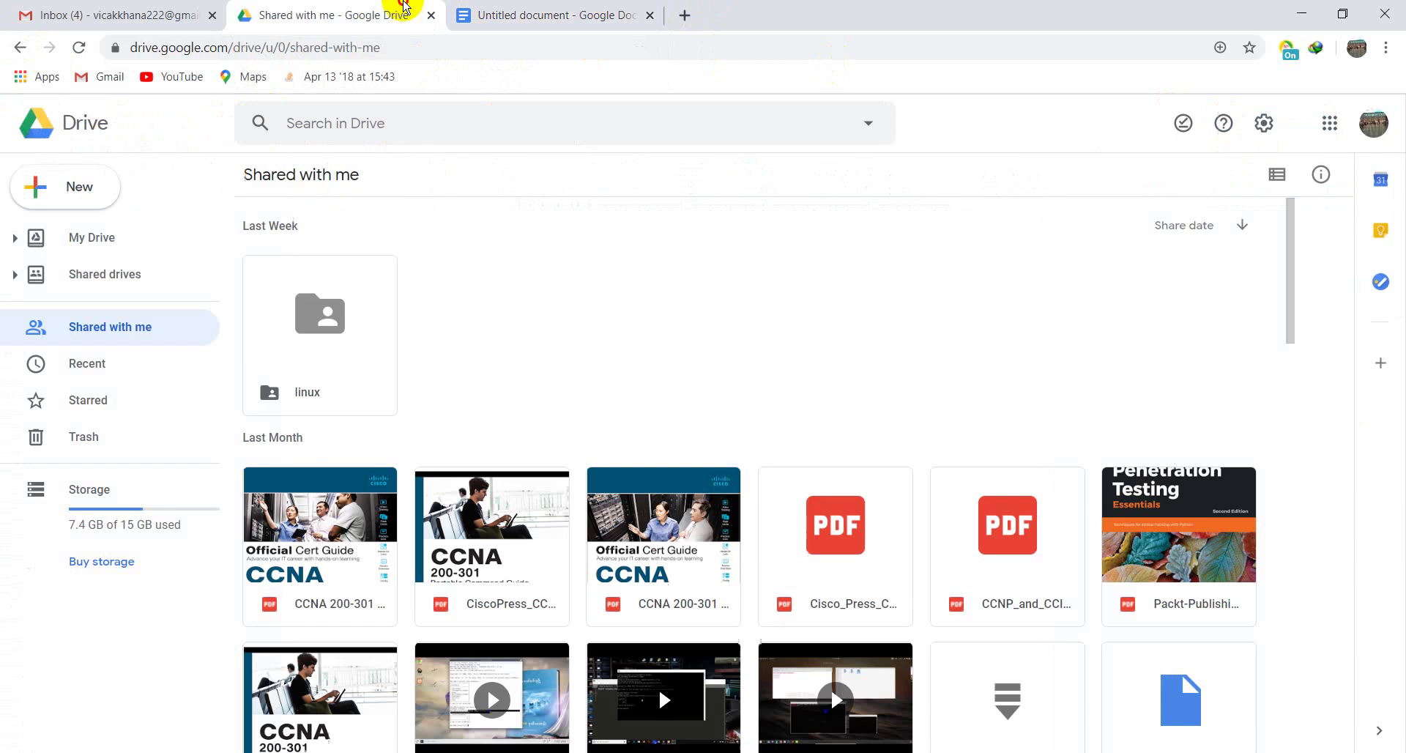
{"action": "left_click", "coordinate": [1322, 125]}
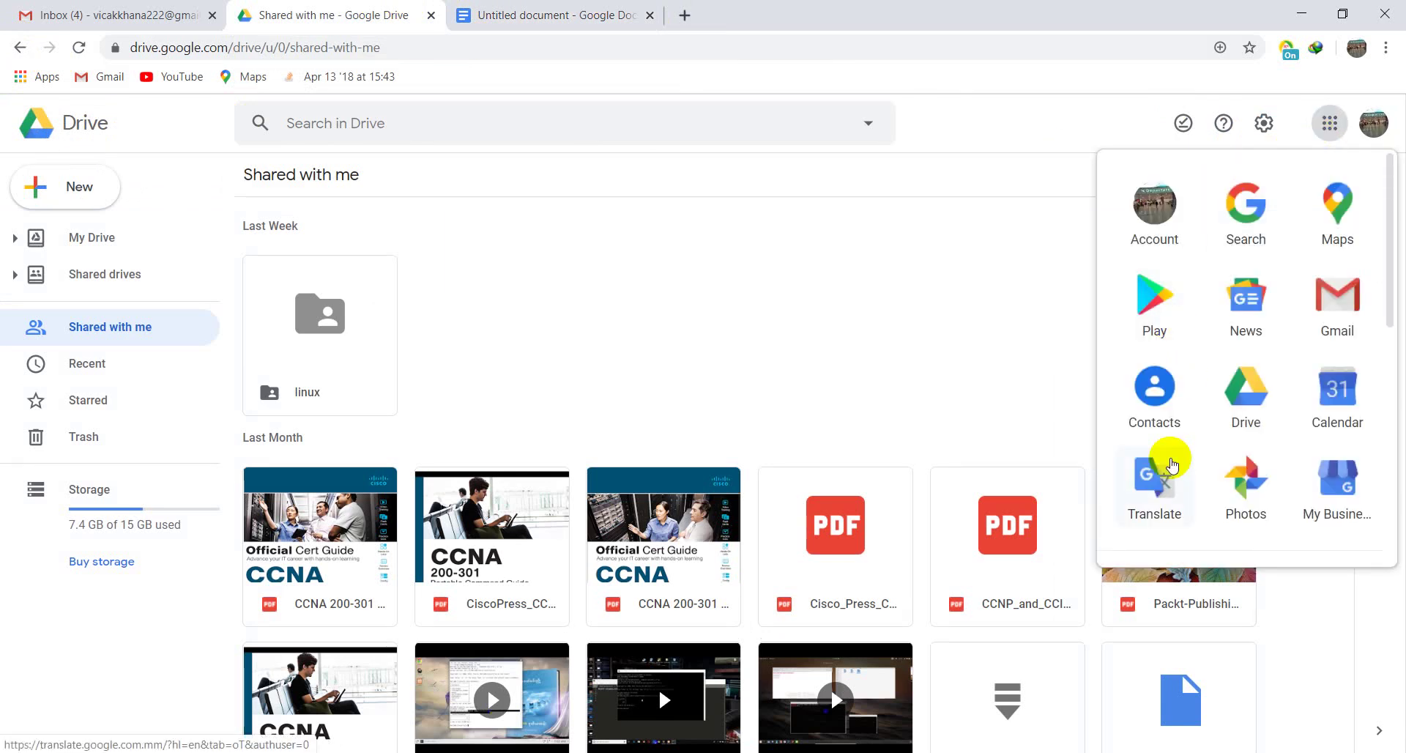
{"action": "scroll", "coordinate": [1172, 463], "scroll_direction": "down", "scroll_amount": 3}
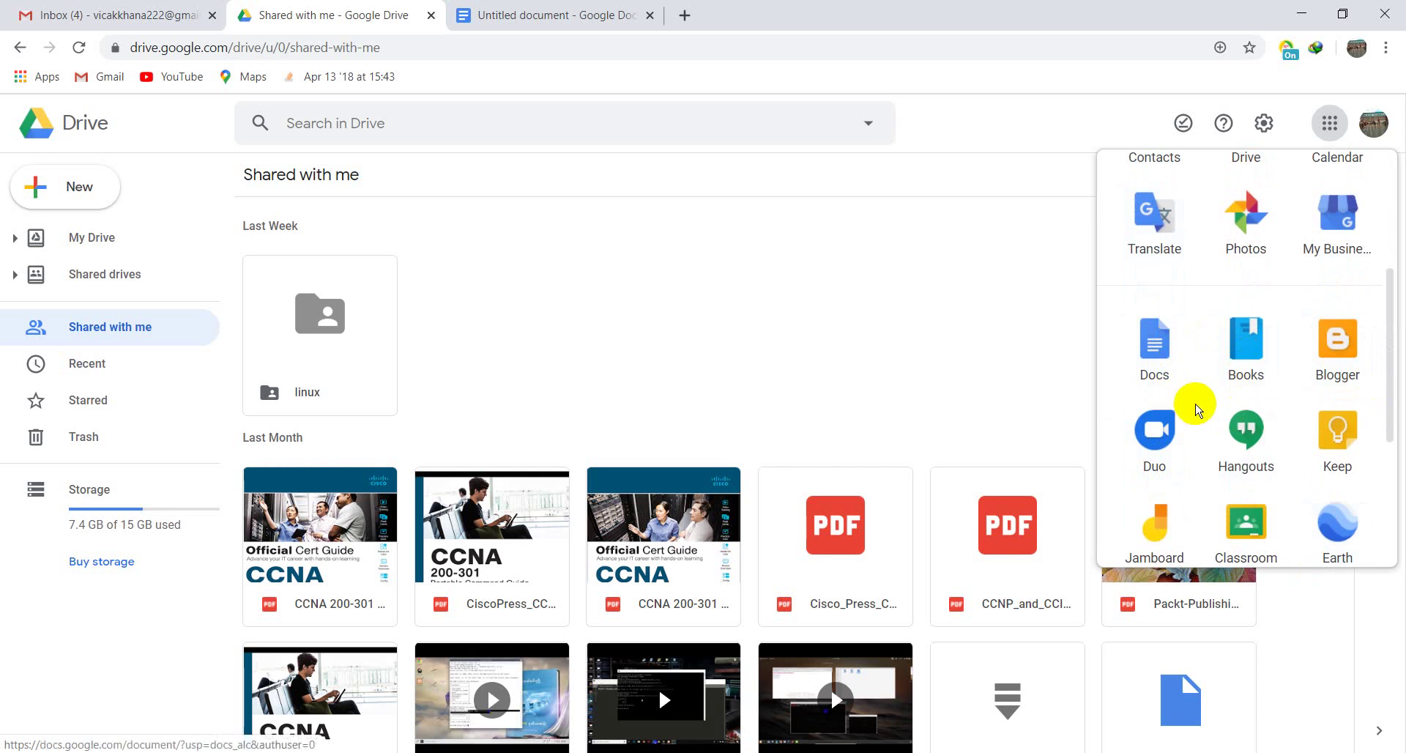
{"action": "scroll", "coordinate": [1198, 399], "scroll_direction": "down", "scroll_amount": 1}
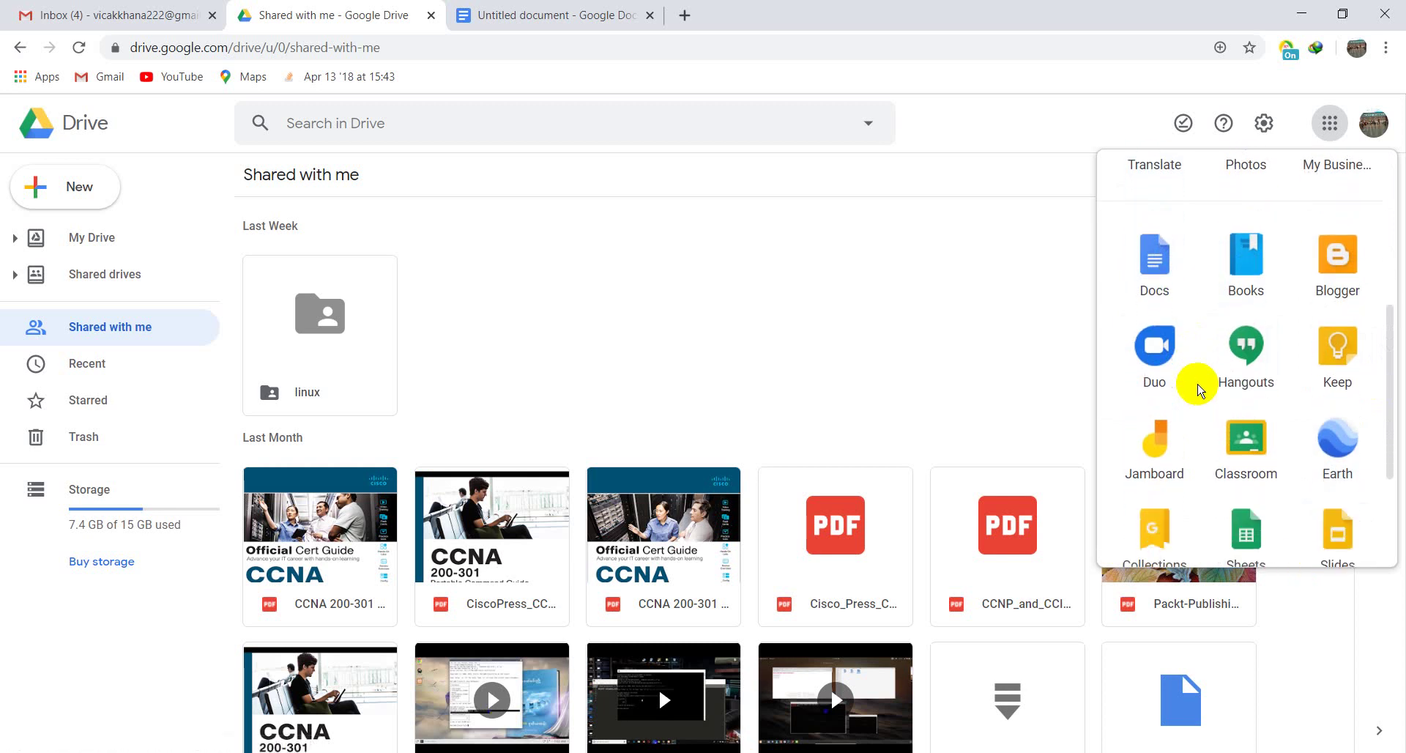
{"action": "scroll", "coordinate": [1198, 388], "scroll_direction": "down", "scroll_amount": 2}
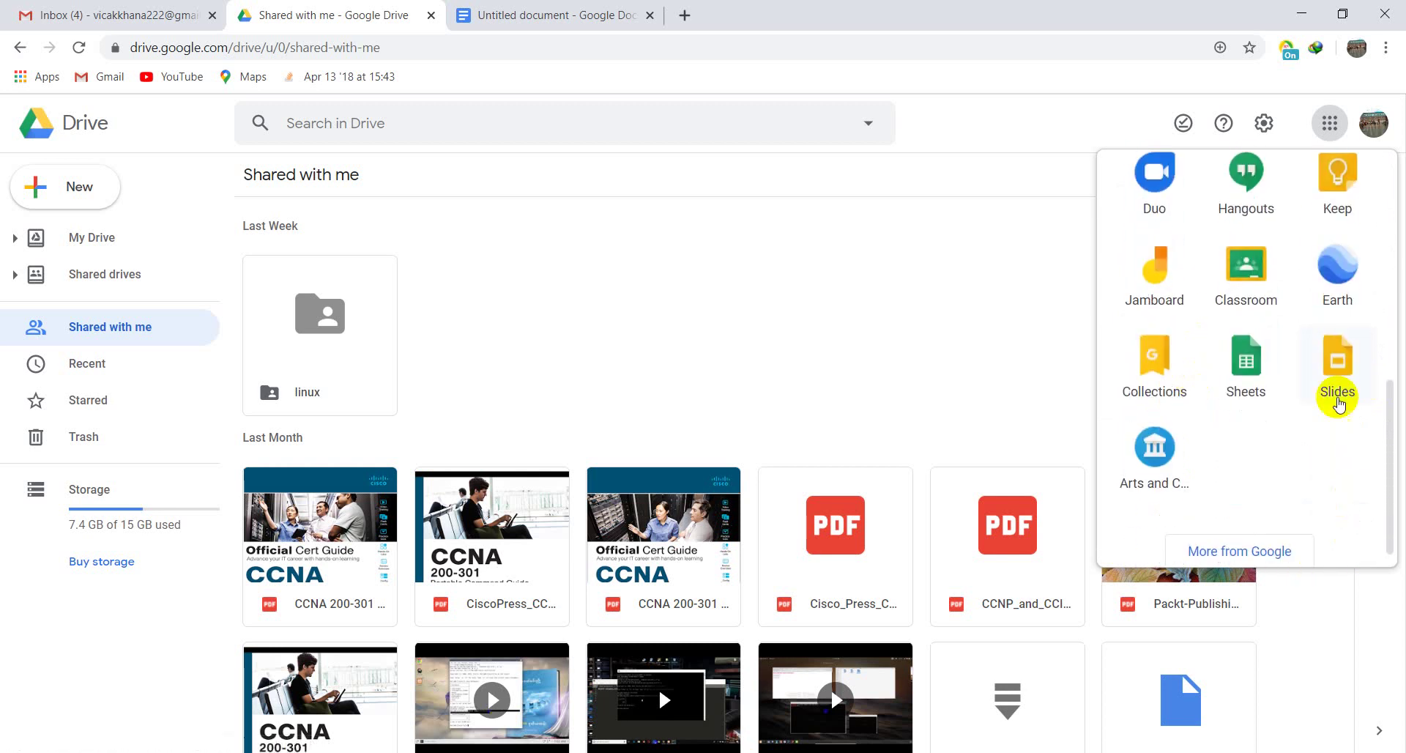
{"action": "left_click", "coordinate": [1265, 362]}
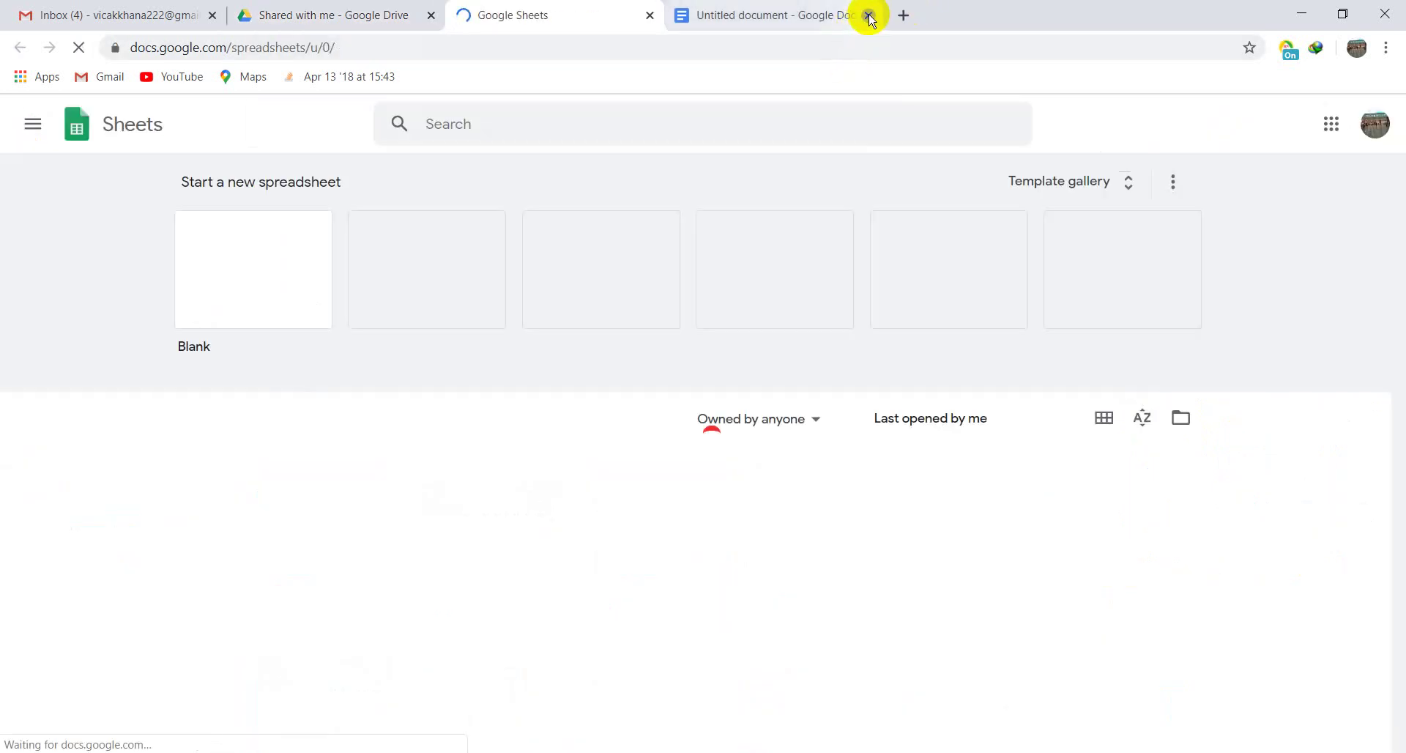
{"action": "left_click", "coordinate": [868, 15]}
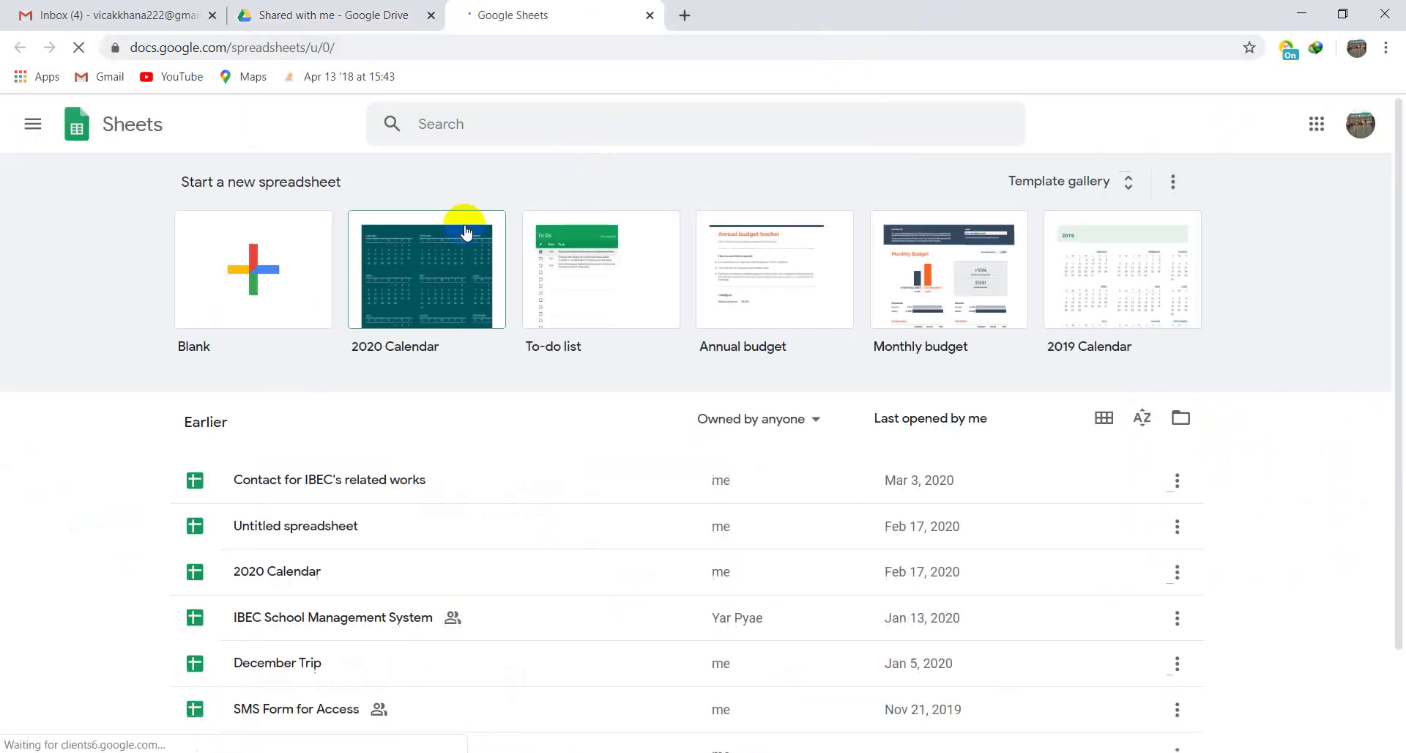
Look through the earlier spreadsheets, the main menu's entries and the spreadsheet templates on the Sheets home page
{"action": "scroll", "coordinate": [212, 345], "scroll_direction": "down", "scroll_amount": 2}
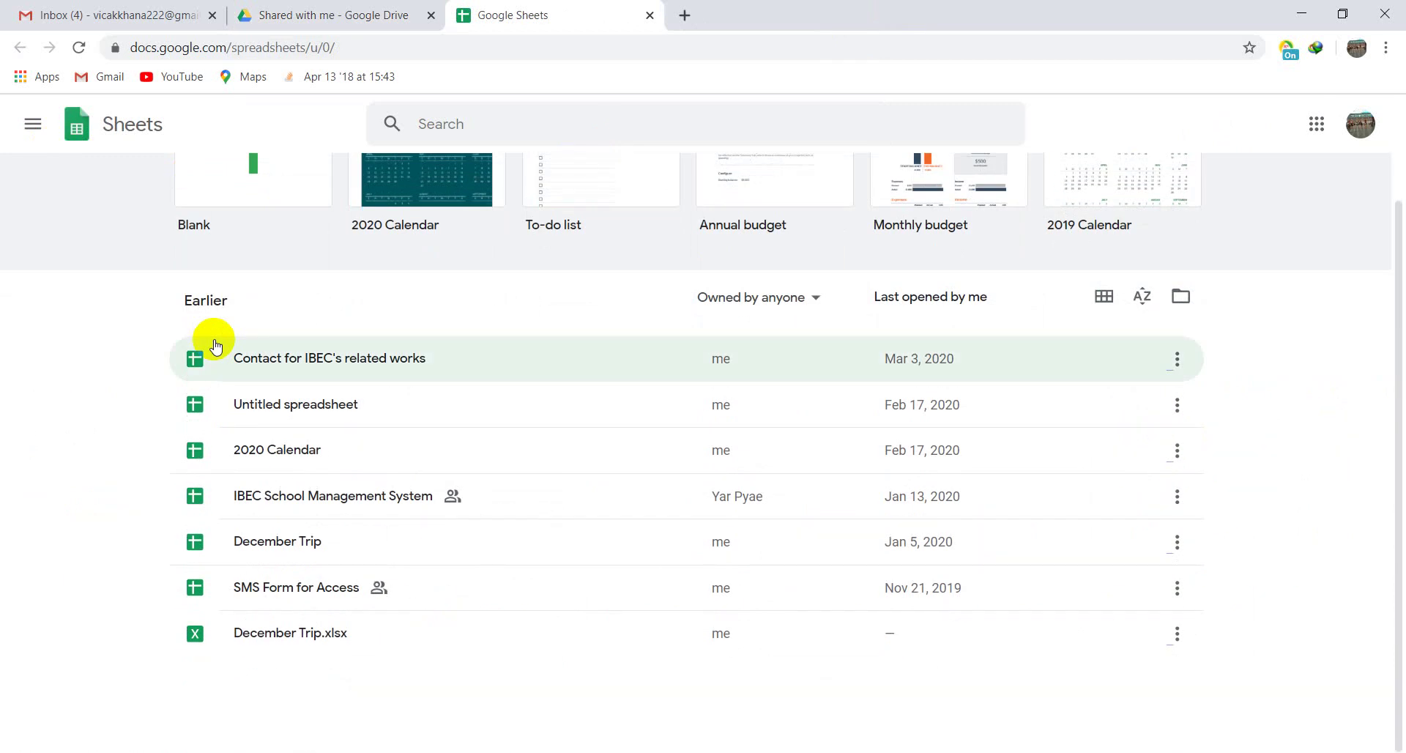
{"action": "scroll", "coordinate": [215, 345], "scroll_direction": "up", "scroll_amount": 2}
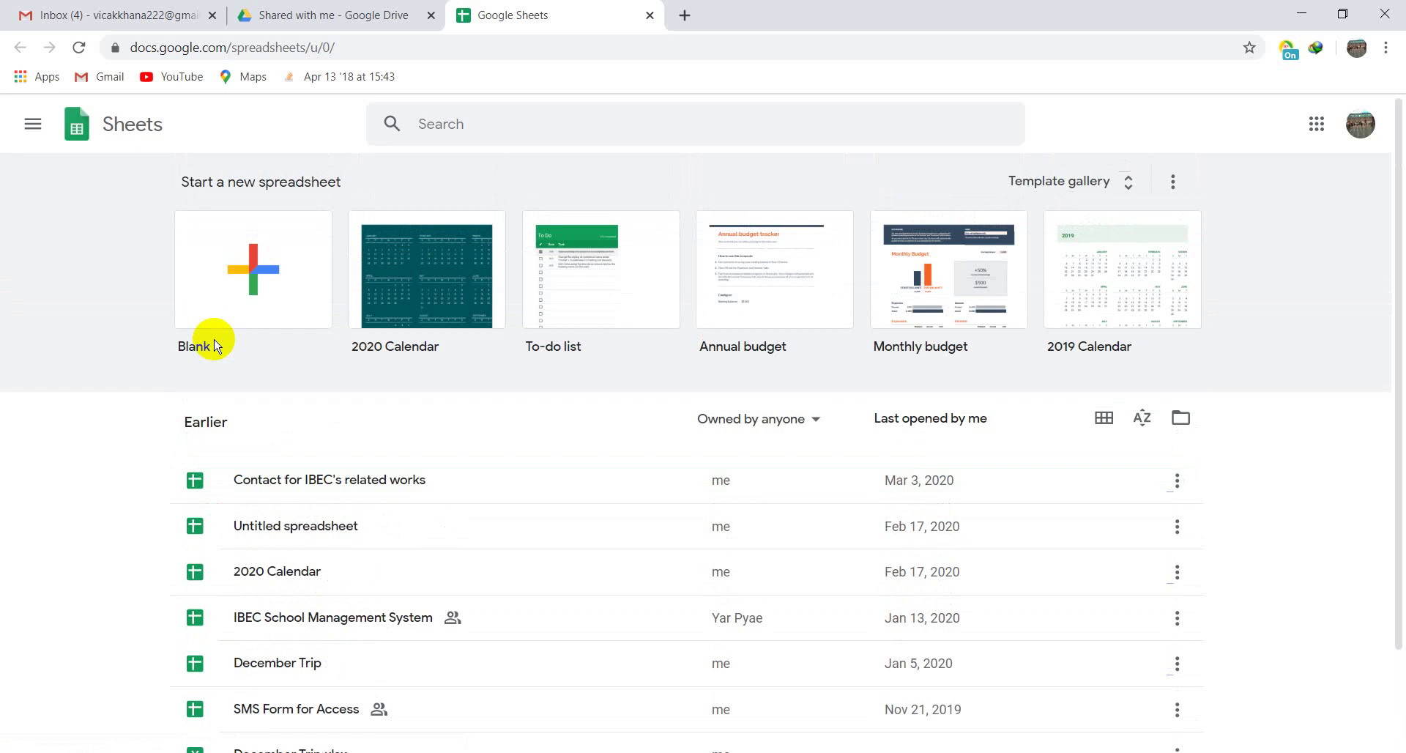
{"action": "left_click", "coordinate": [31, 137]}
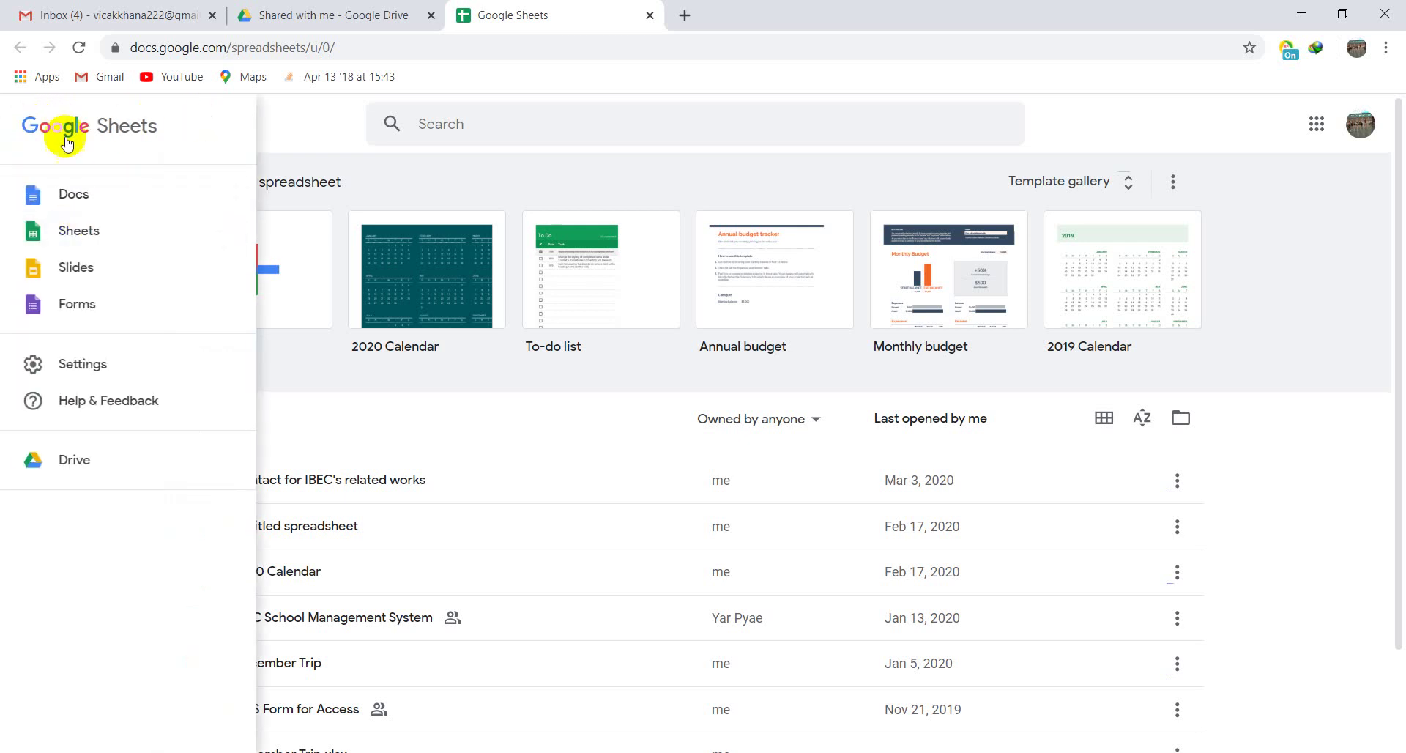
{"action": "left_click", "coordinate": [80, 232]}
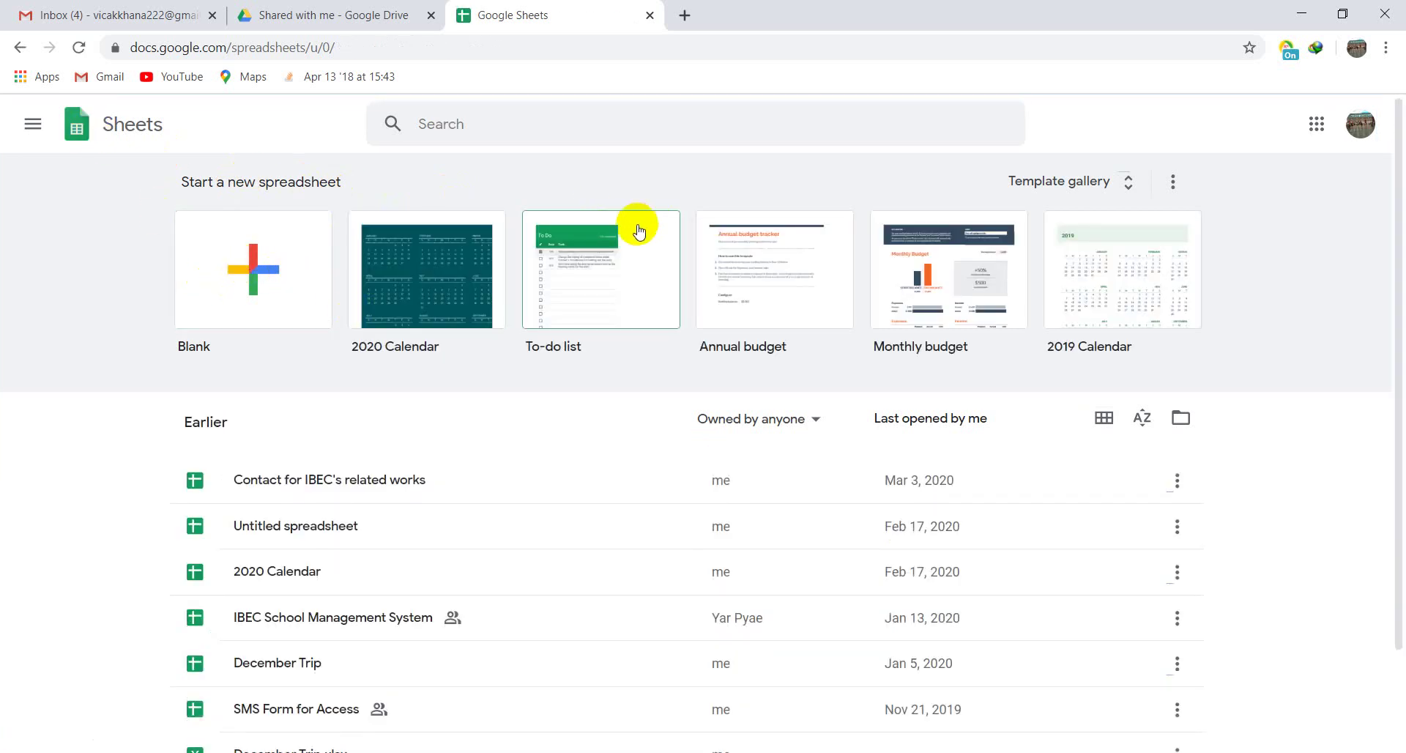
{"action": "left_click", "coordinate": [397, 274]}
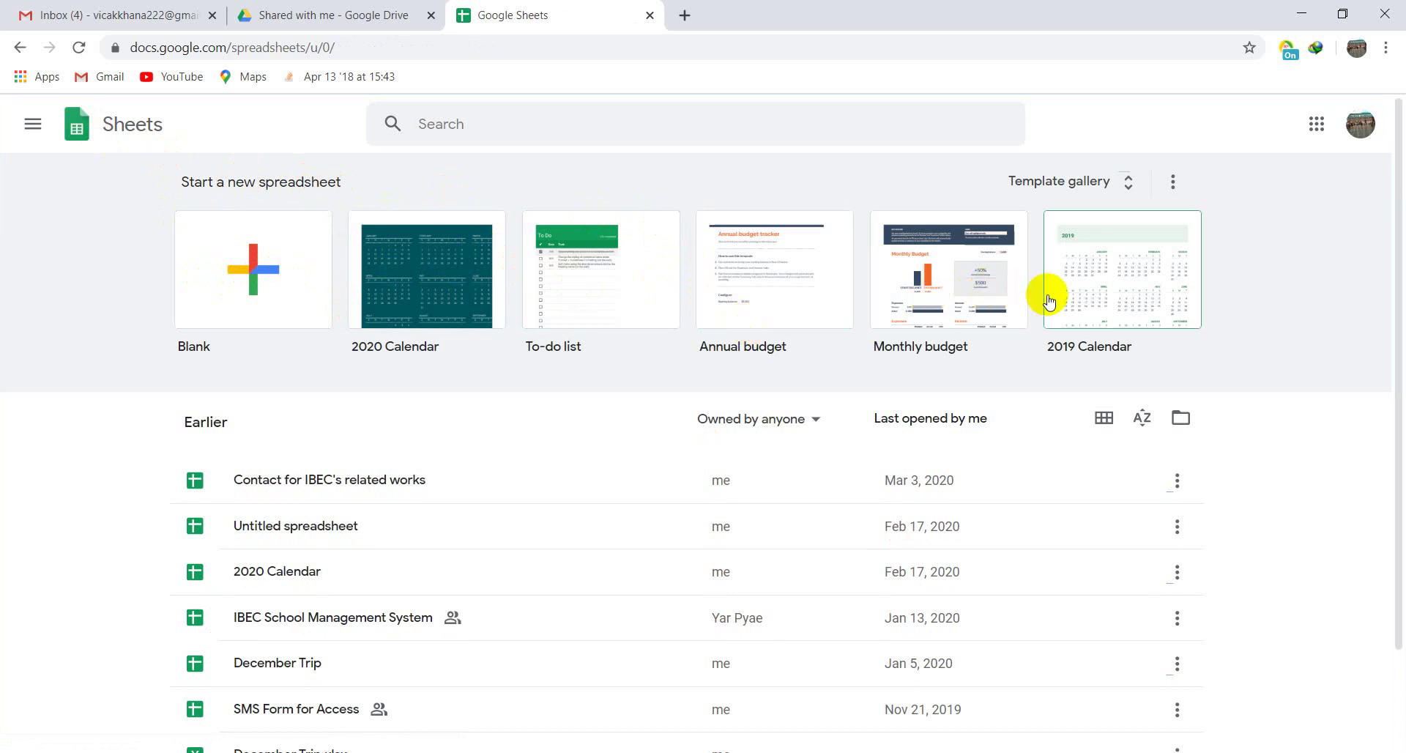
Create a blank spreadsheet
{"action": "left_click", "coordinate": [226, 273]}
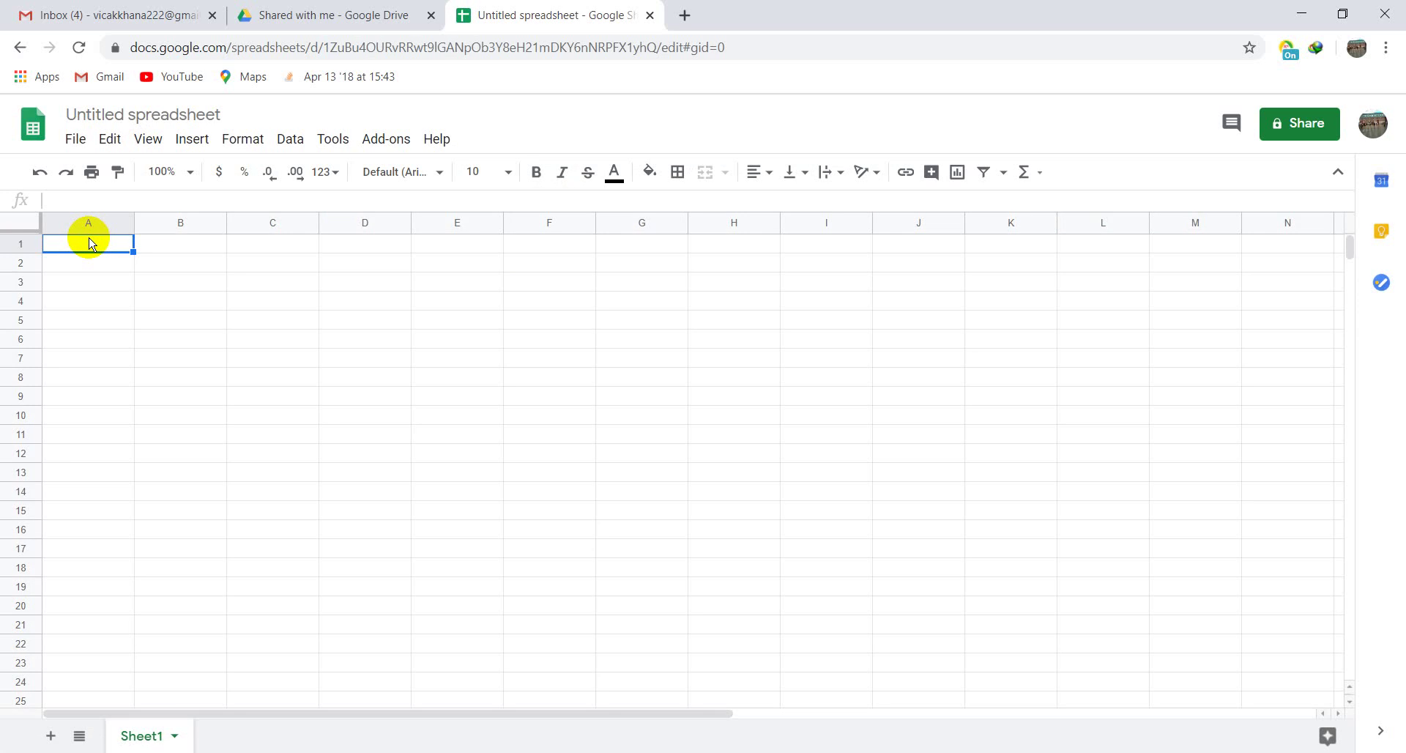
{"action": "type", "text": "jodofjoi"}
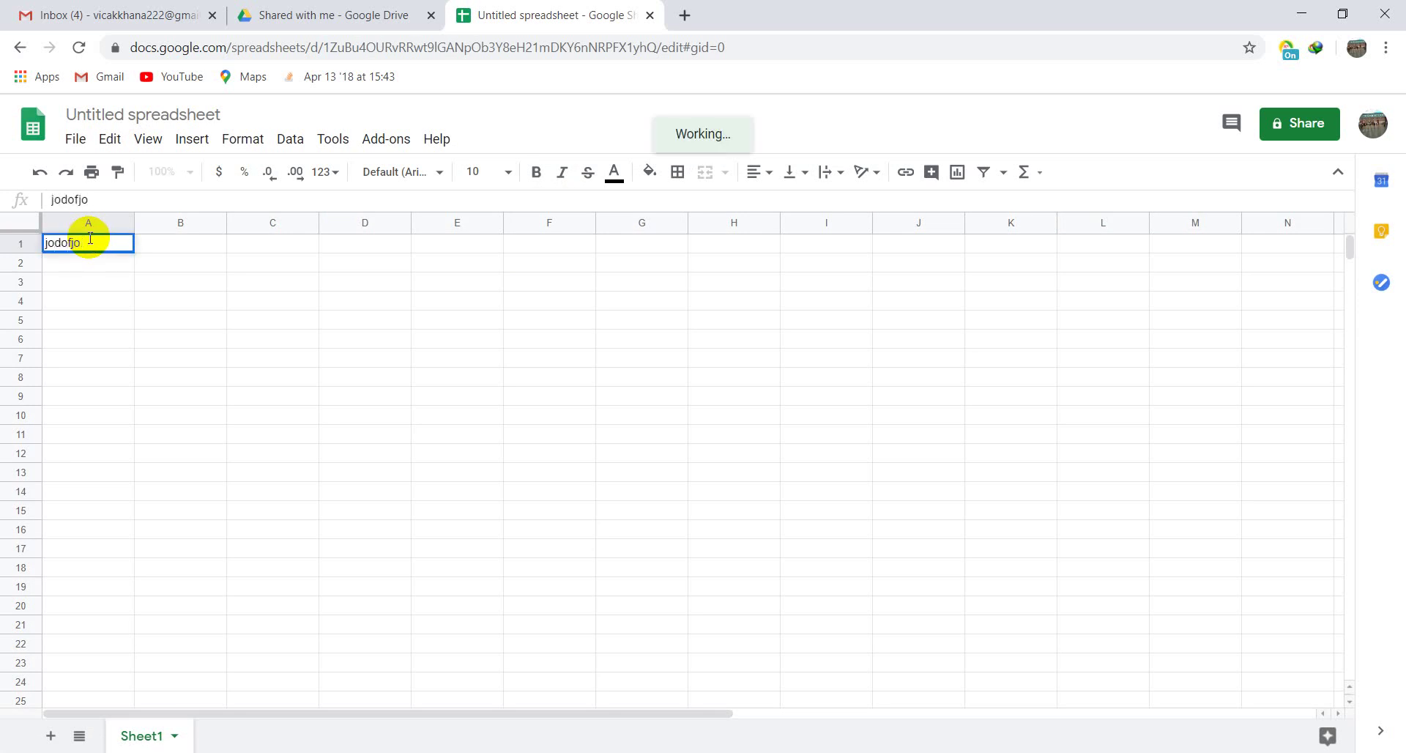
{"action": "key", "text": "BackSpace"}
{"action": "key", "text": "BackSpace"}
{"action": "key", "text": "BackSpace"}
{"action": "key", "text": "BackSpace"}
{"action": "key", "text": "BackSpace"}
{"action": "key", "text": "BackSpace"}
{"action": "key", "text": "BackSpace"}
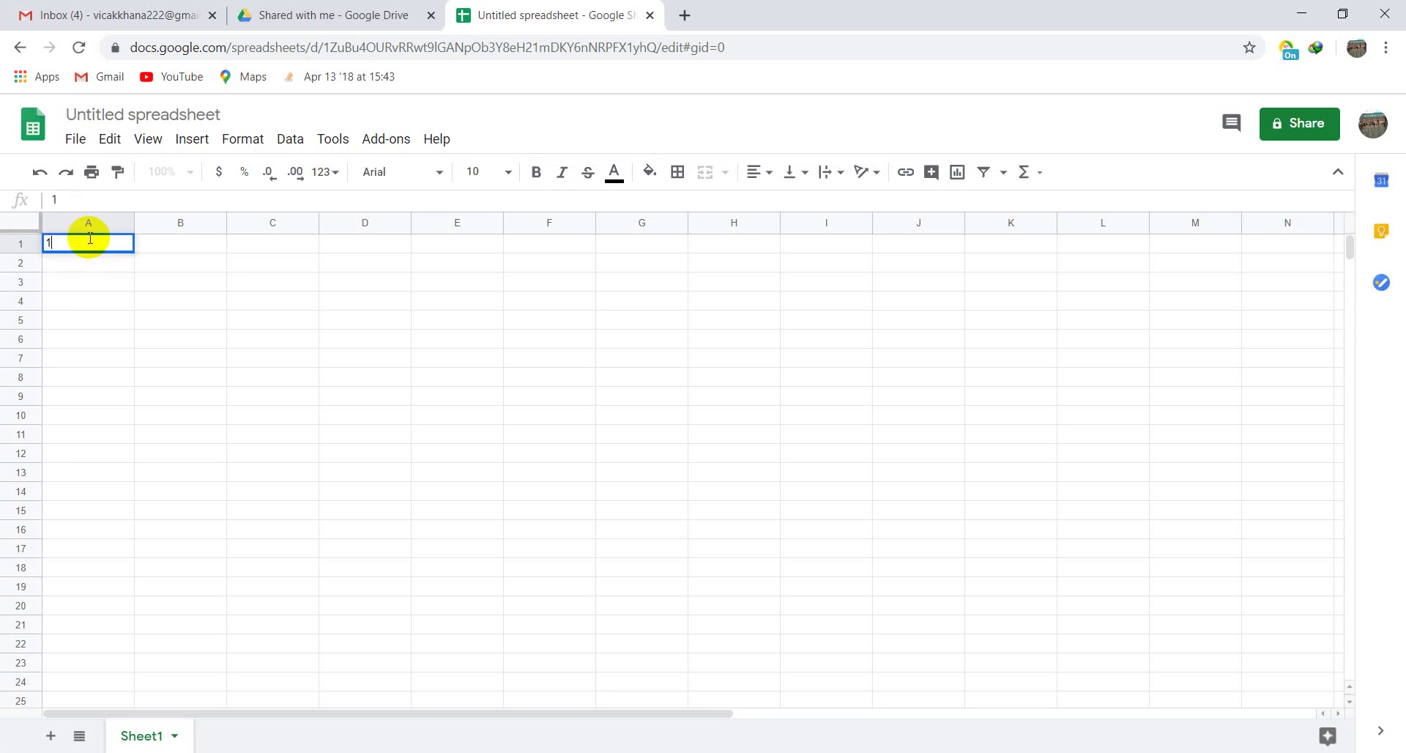
Enter 1 in cell A1 and 2 in each of cells A2, A3 and A4
{"action": "type", "text": "1"}
{"action": "key", "text": "Return"}
{"action": "type", "text": "2"}
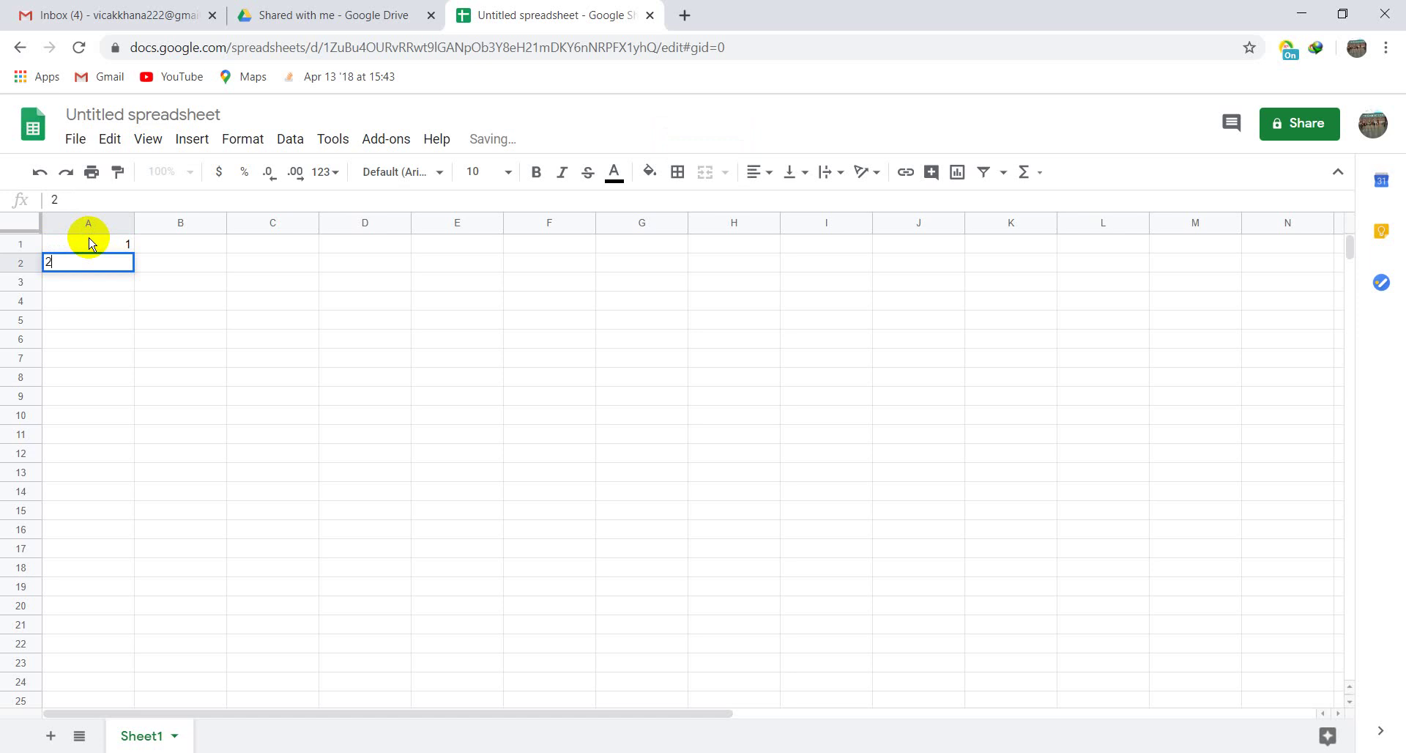
{"action": "key", "text": "Return"}
{"action": "key", "text": "Return"}
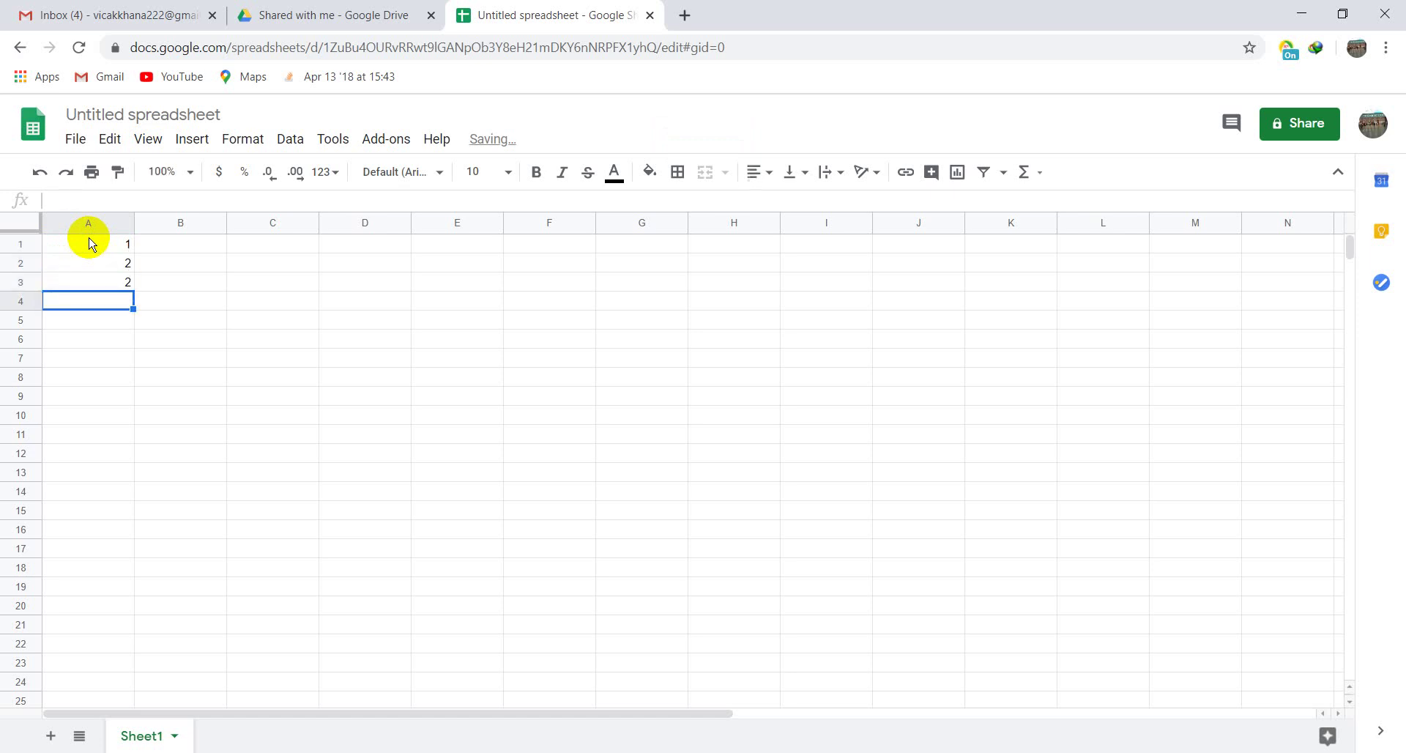
{"action": "key", "text": "Return"}
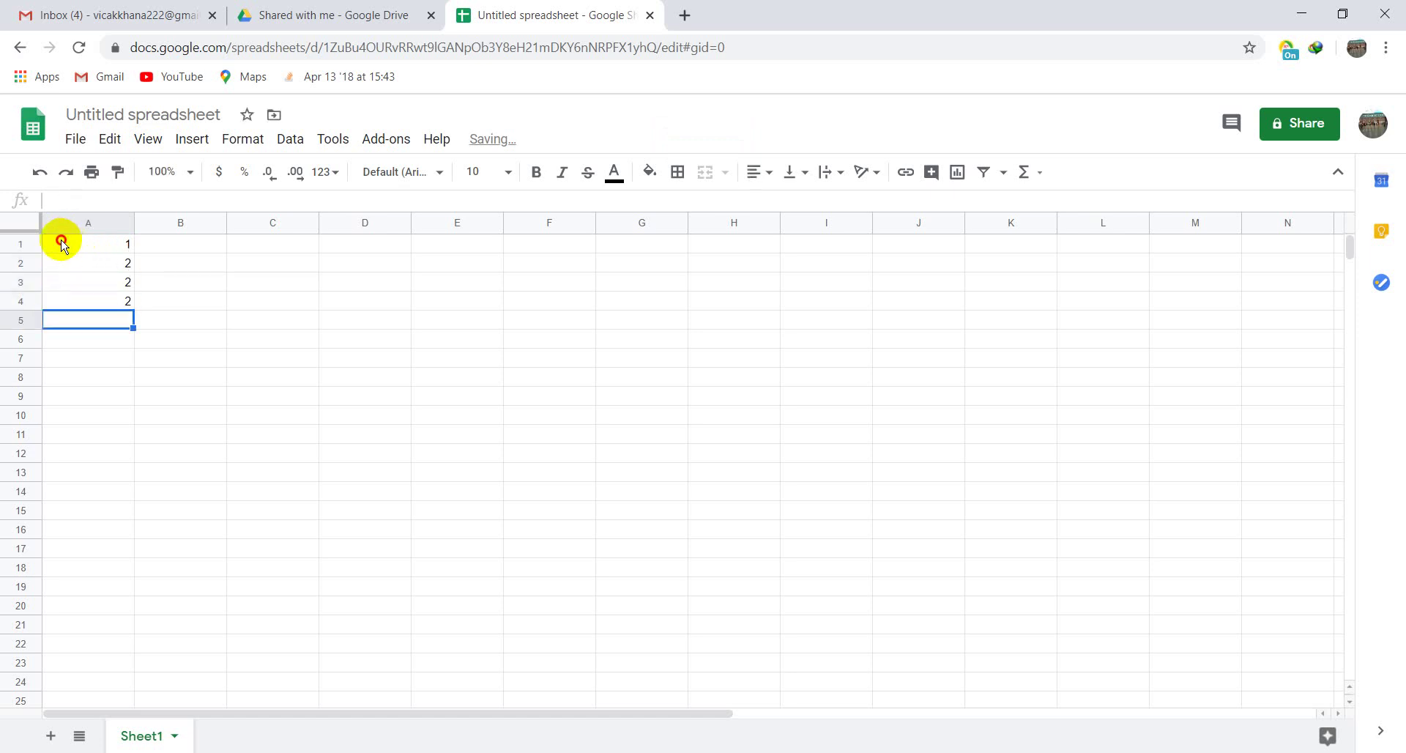
Try to add the formula =SUM(A1:A5) in cell A6
{"action": "left_click_drag", "start_coordinate": [56, 240], "coordinate": [107, 321]}
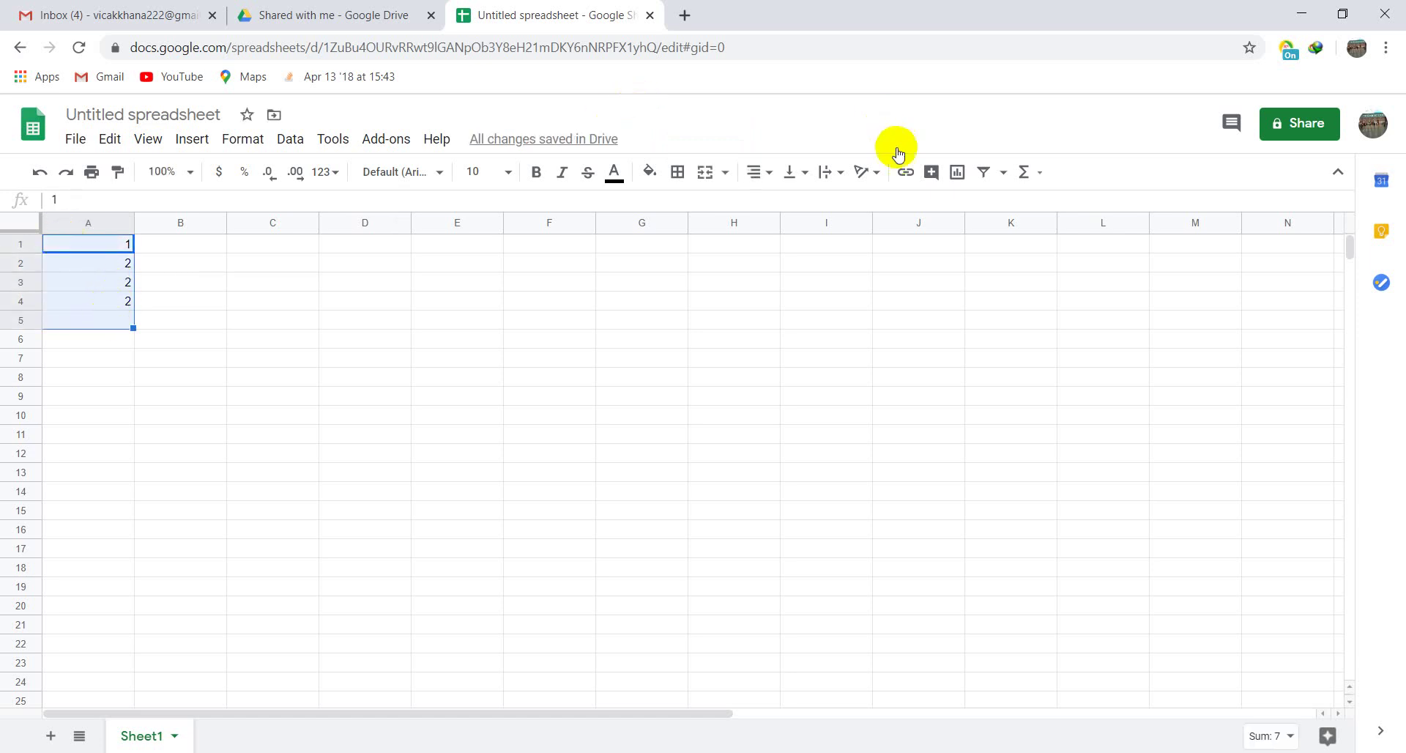
{"action": "left_click", "coordinate": [1024, 172]}
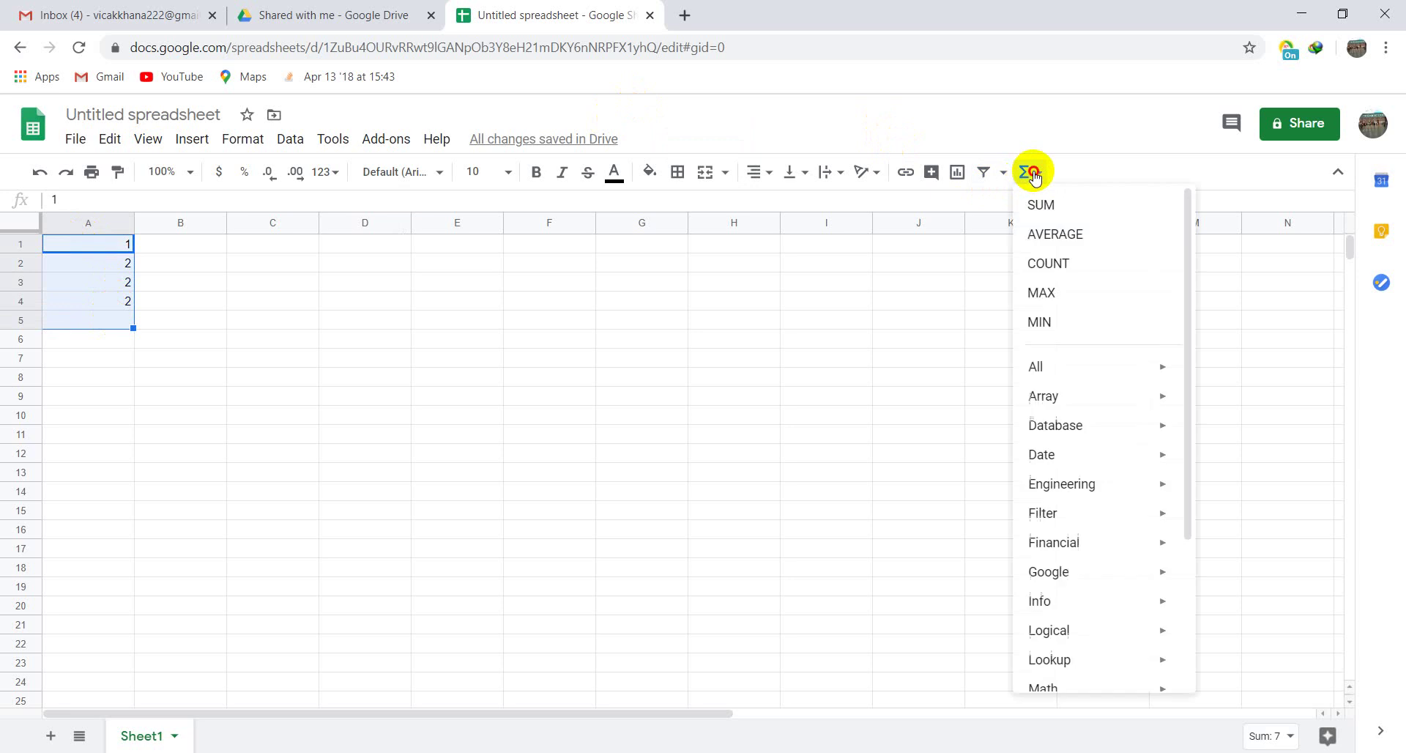
{"action": "left_click", "coordinate": [1059, 208]}
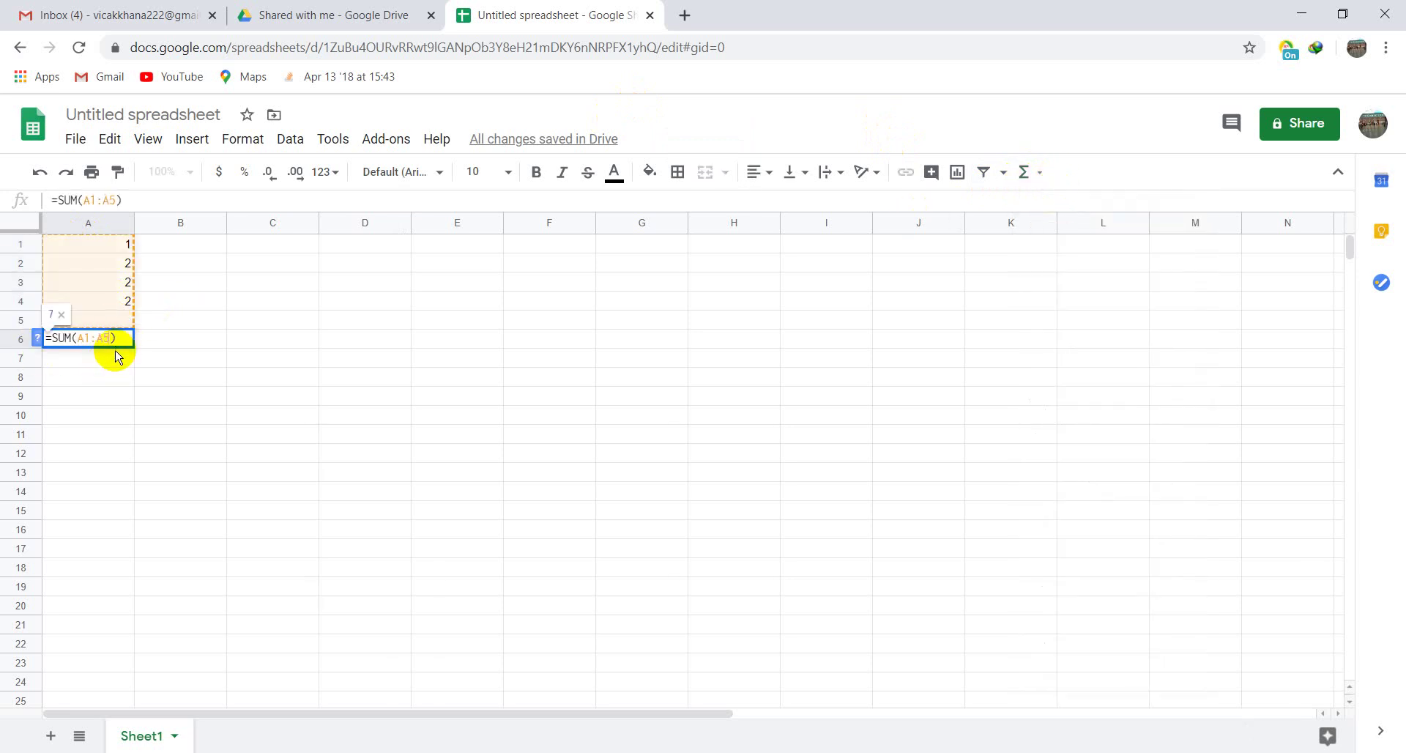
{"action": "key", "text": "Escape"}
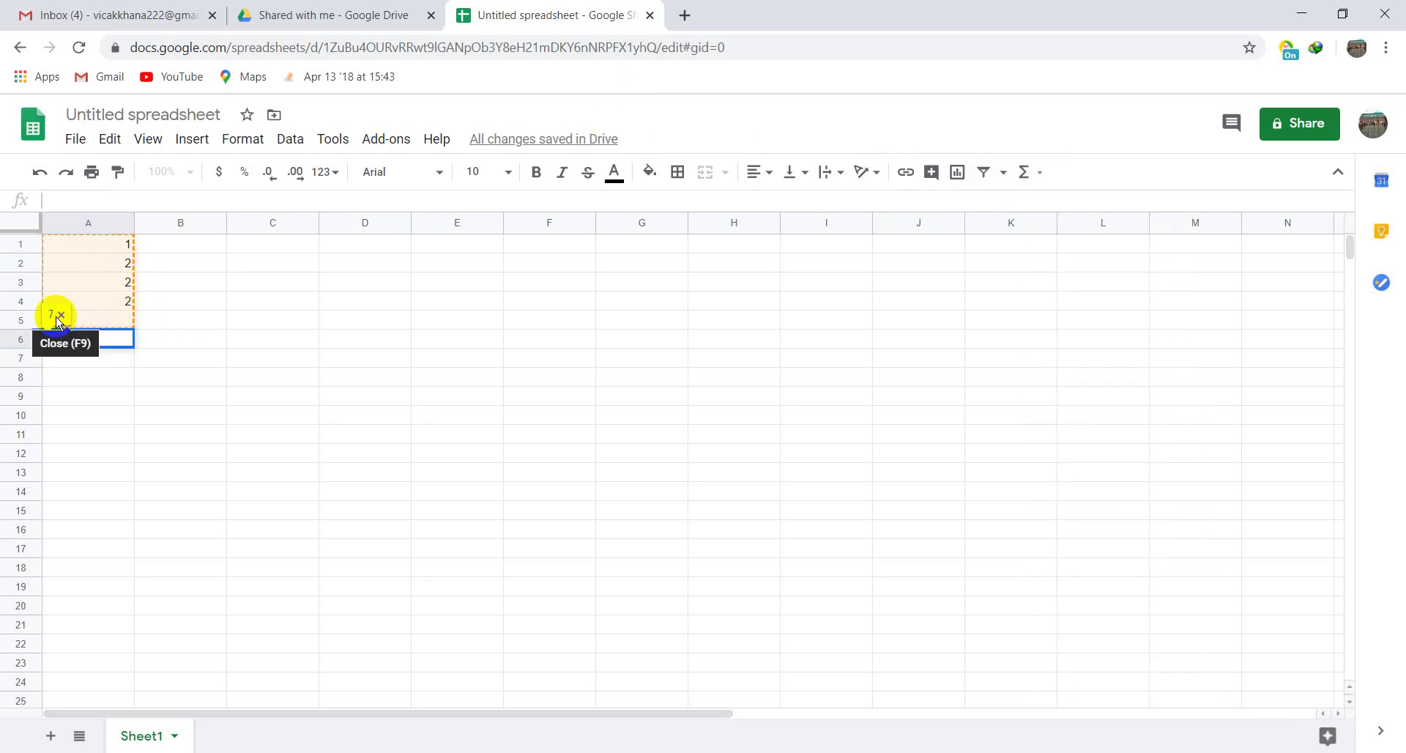
{"action": "left_click", "coordinate": [166, 302]}
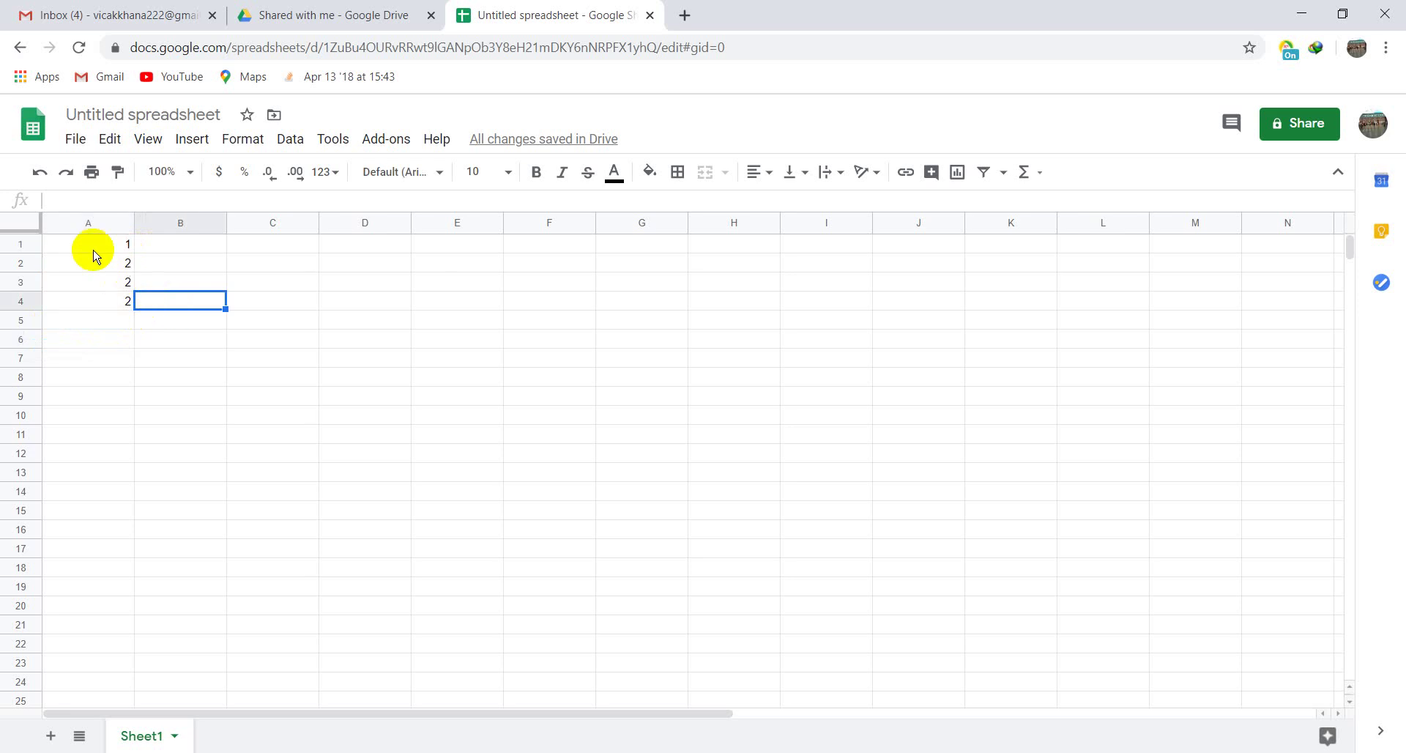
Sum the range A1:A5 with the SUM function in cell A6
{"action": "left_click_drag", "start_coordinate": [93, 250], "coordinate": [102, 320]}
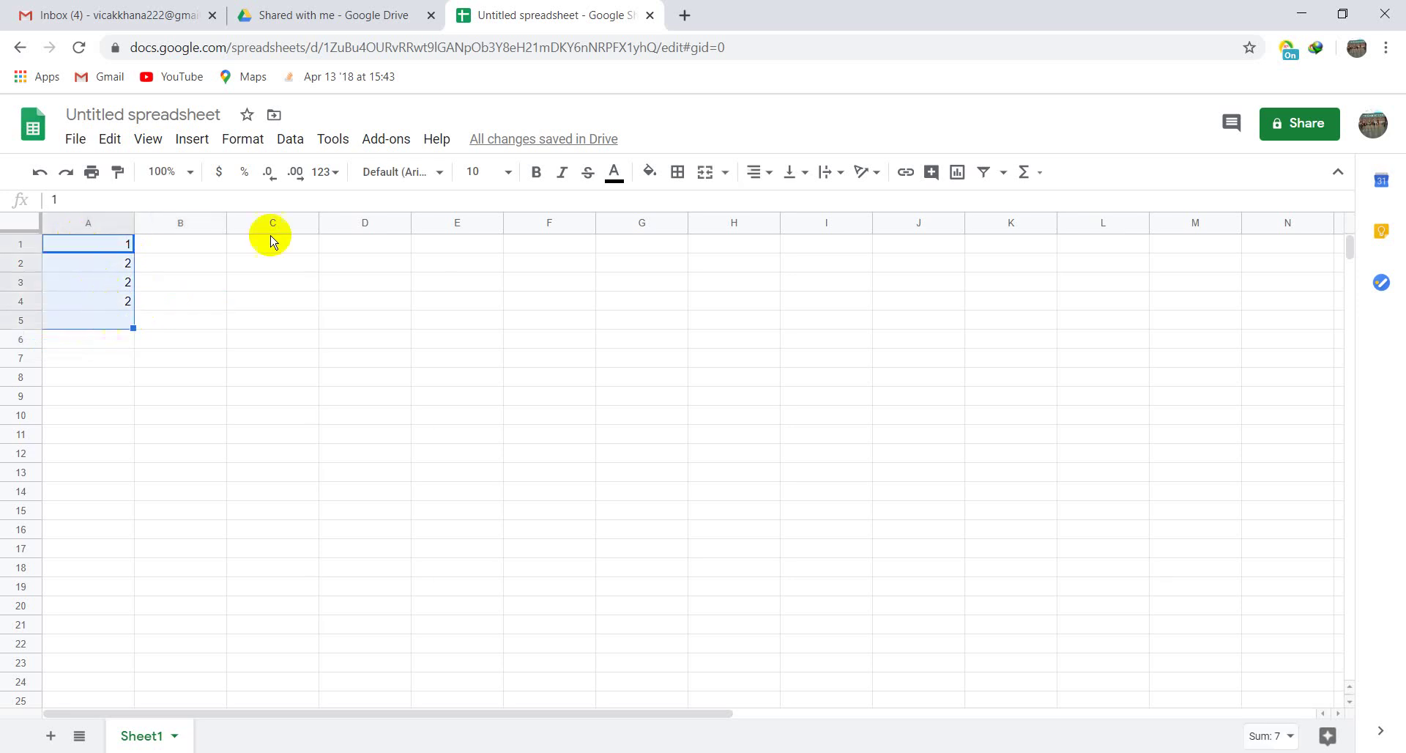
{"action": "left_click", "coordinate": [1040, 175]}
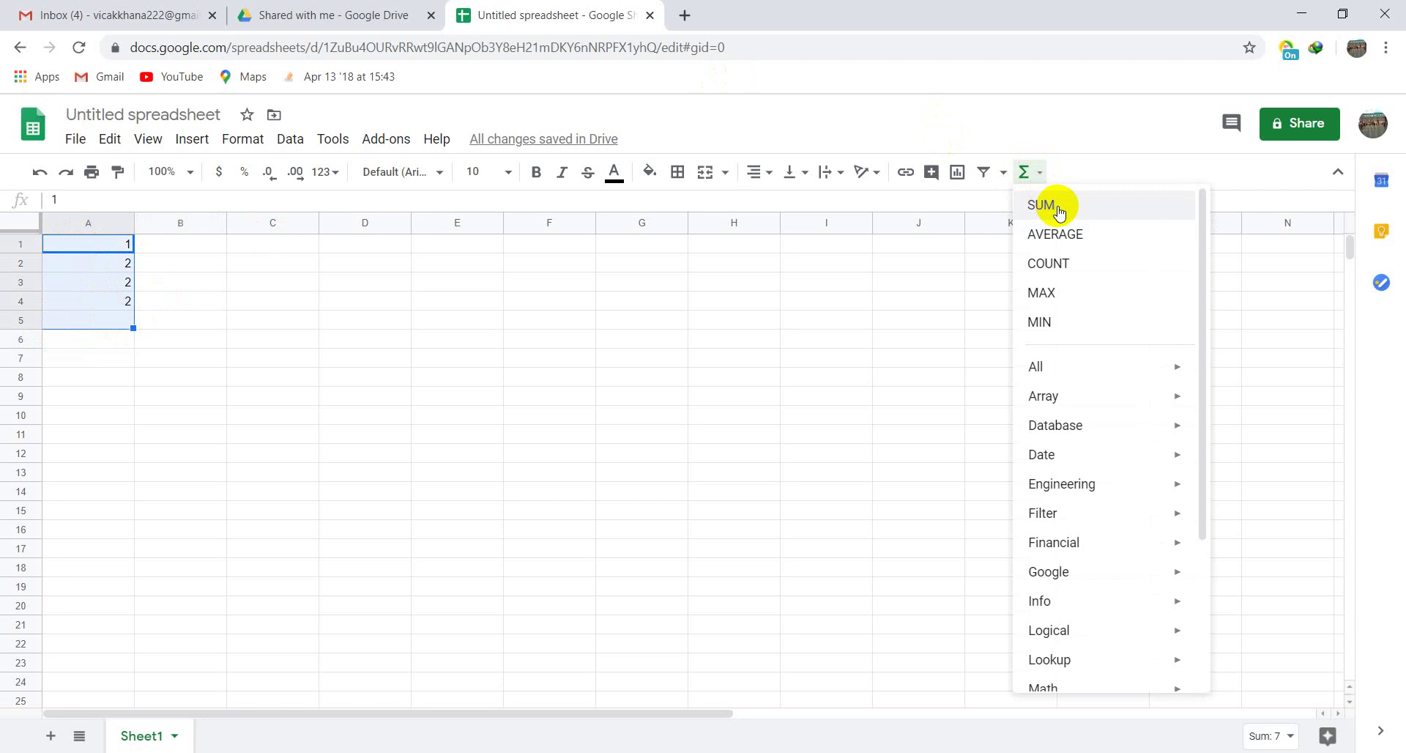
{"action": "left_click", "coordinate": [1037, 172]}
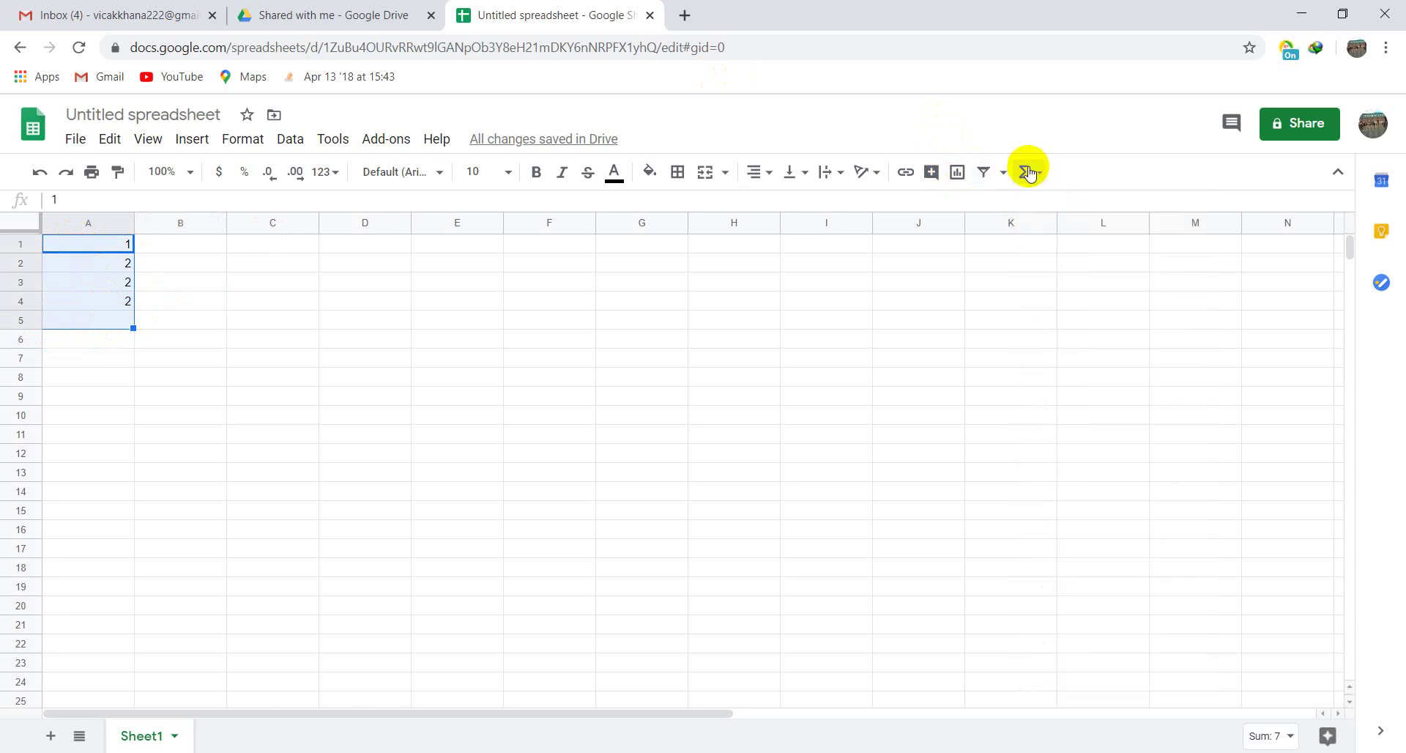
{"action": "left_click", "coordinate": [1029, 173]}
{"action": "left_click", "coordinate": [1062, 205]}
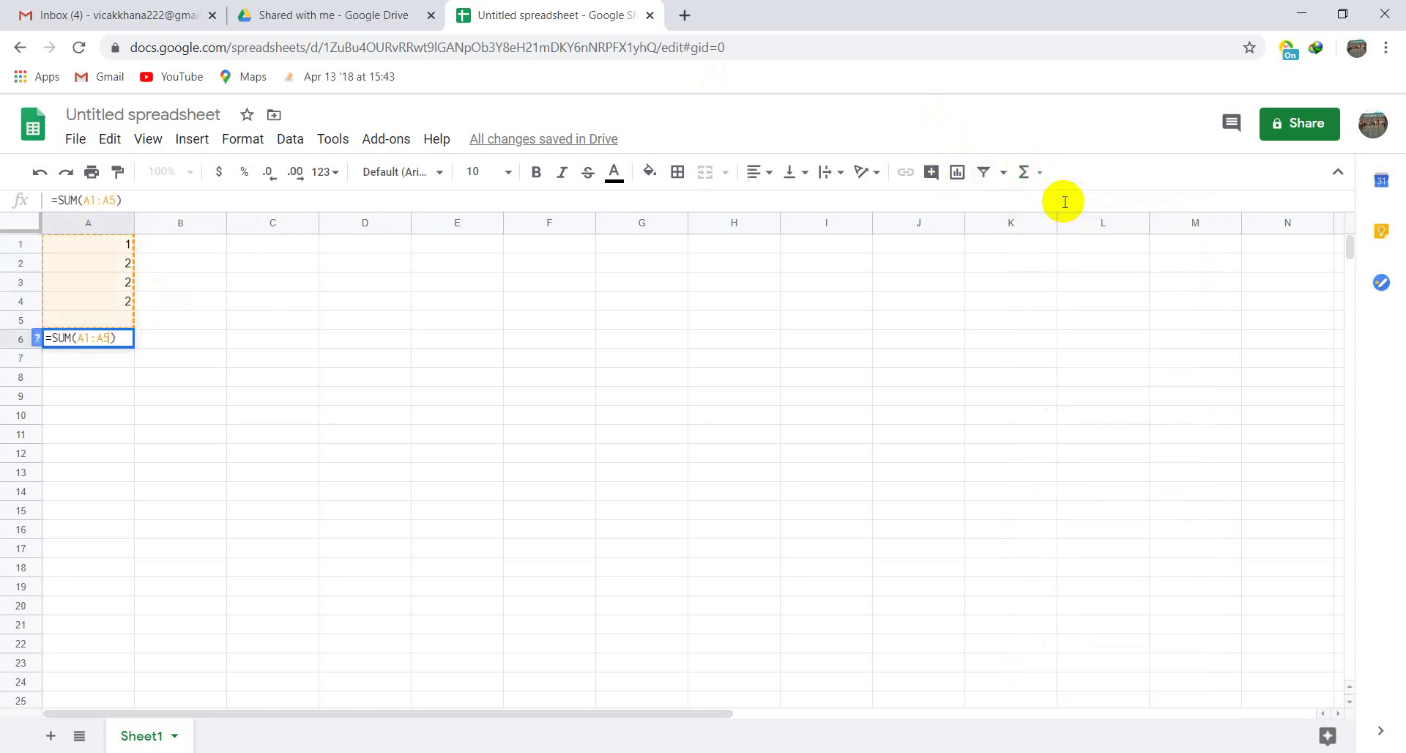
{"action": "left_click", "coordinate": [116, 306]}
{"action": "left_click", "coordinate": [200, 331]}
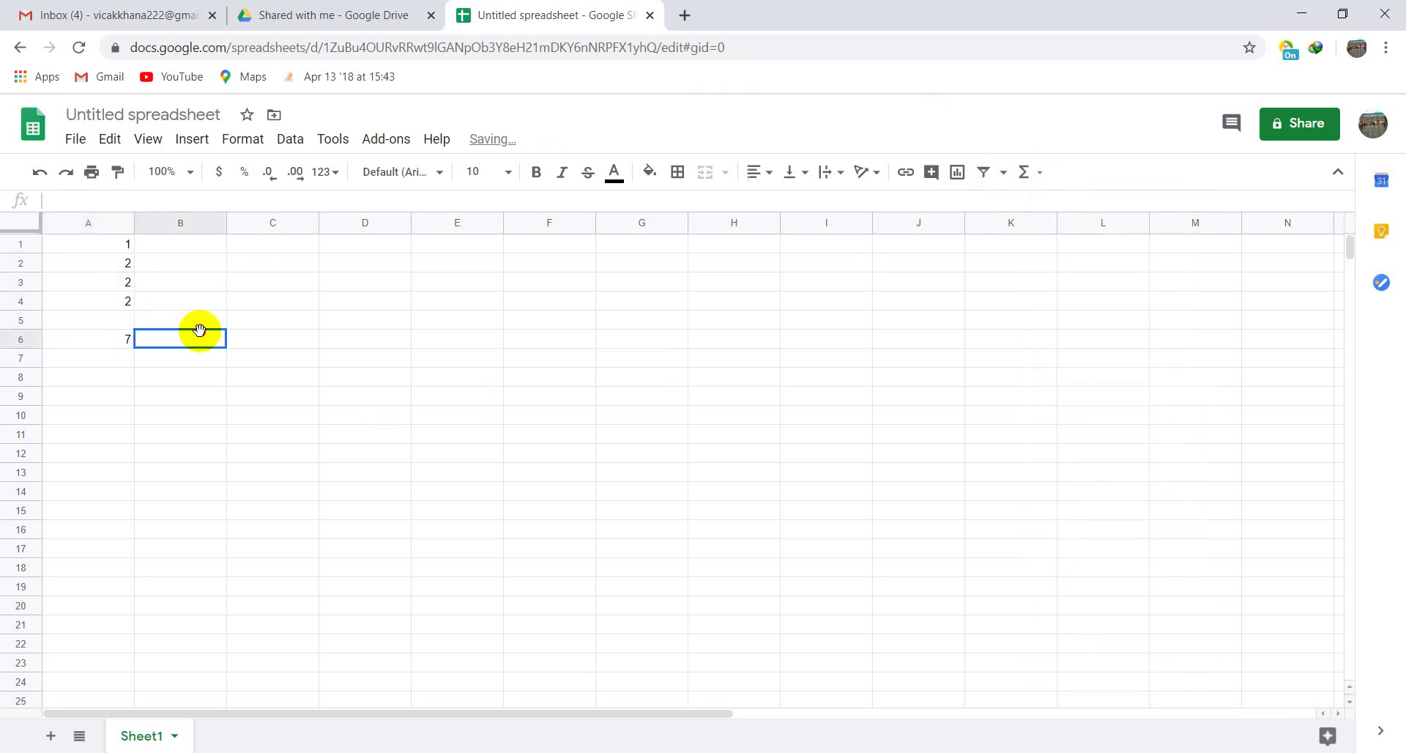
{"action": "left_click", "coordinate": [111, 339]}
{"action": "left_click", "coordinate": [252, 266]}
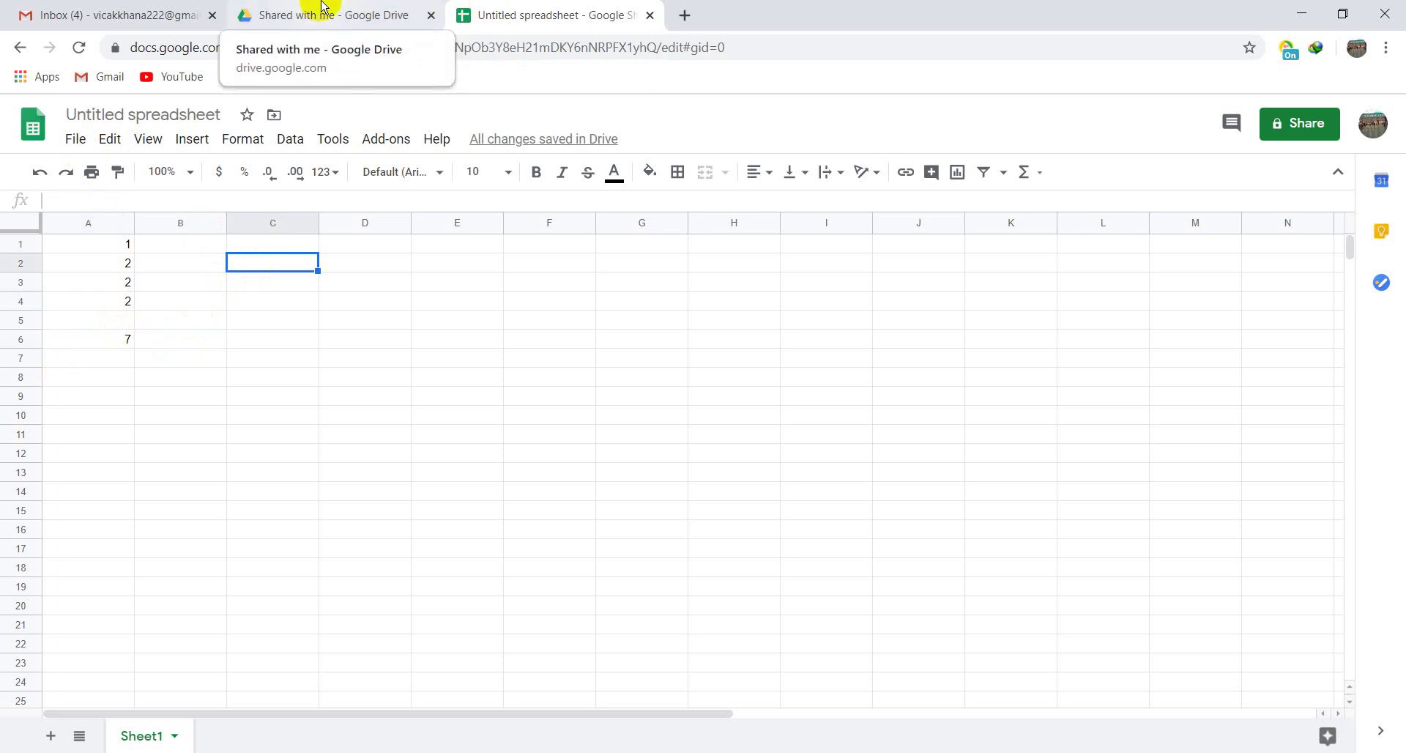
Return to Google Drive and open Google Slides from the Google apps list
{"action": "left_click", "coordinate": [382, 10]}
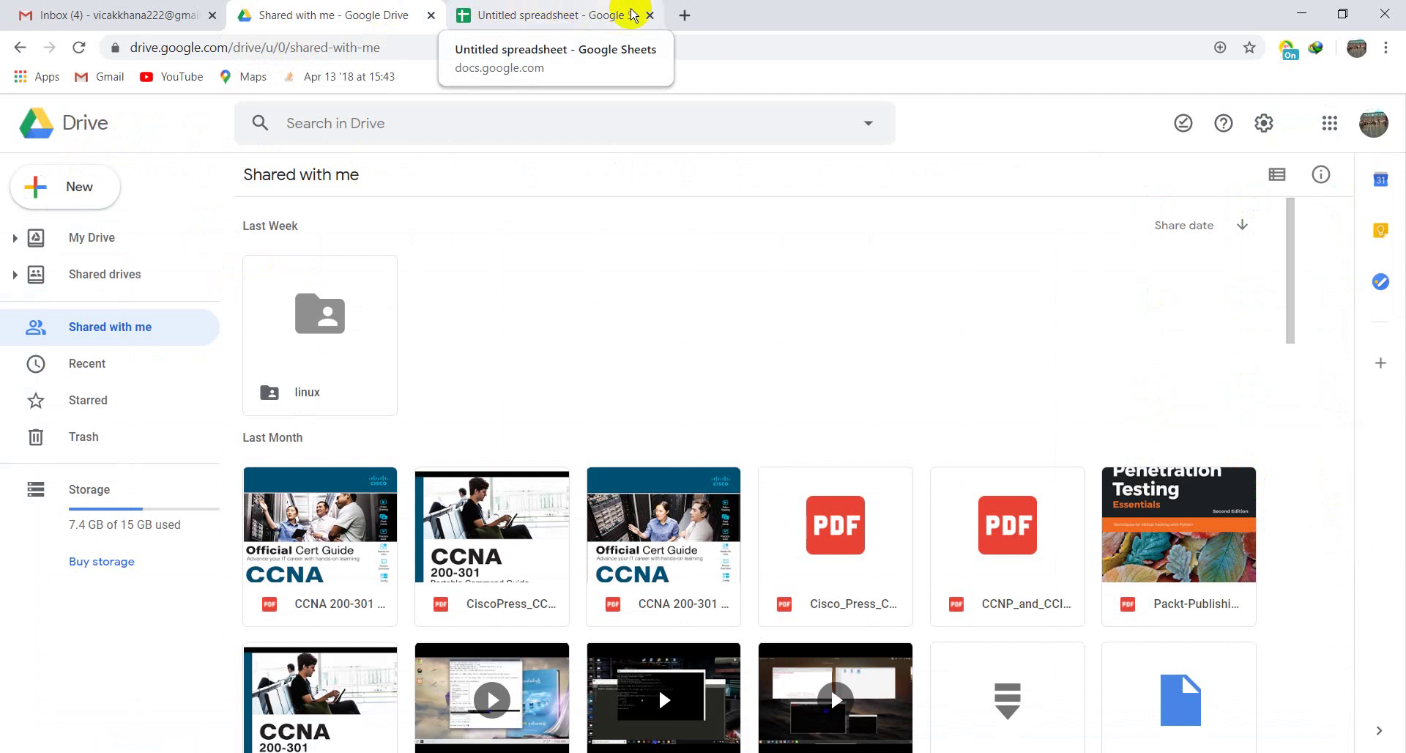
{"action": "left_click", "coordinate": [1324, 121]}
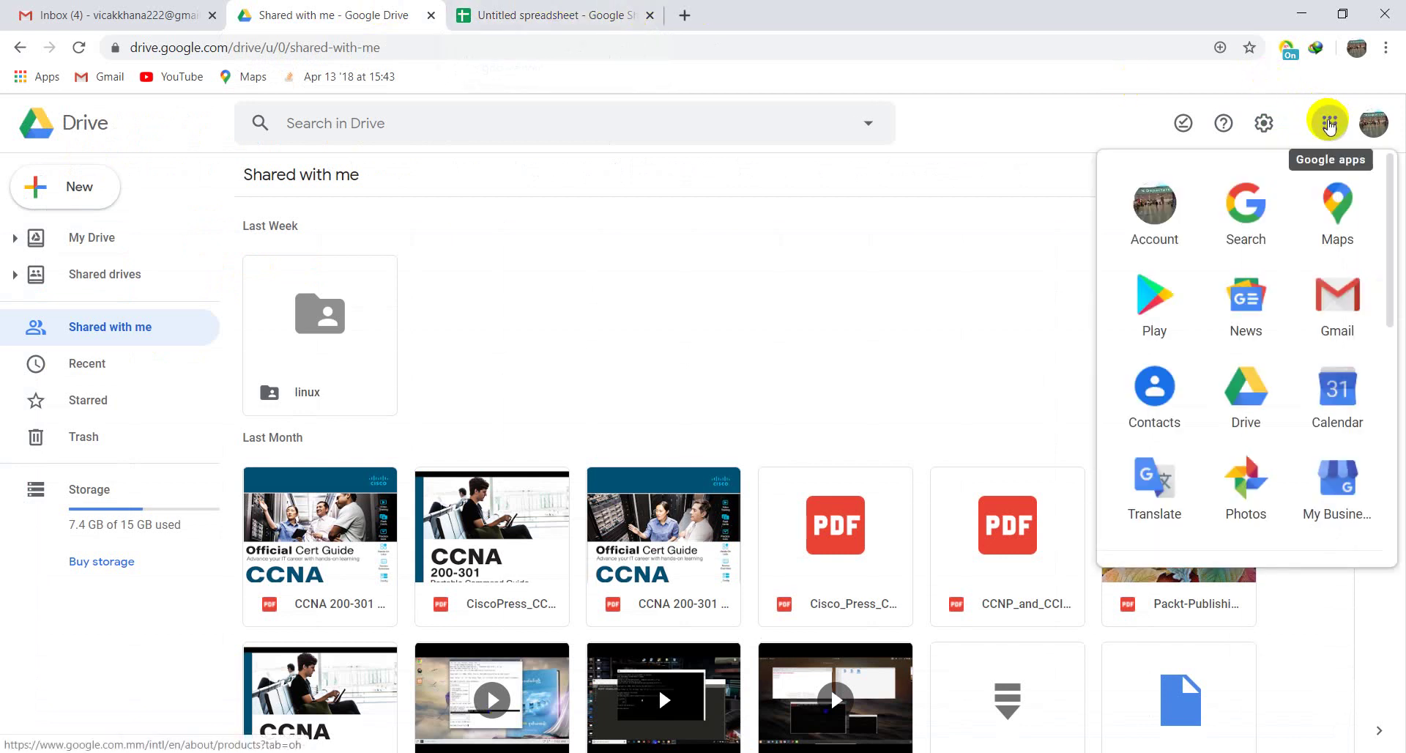
{"action": "scroll", "coordinate": [1215, 410], "scroll_direction": "down", "scroll_amount": 5}
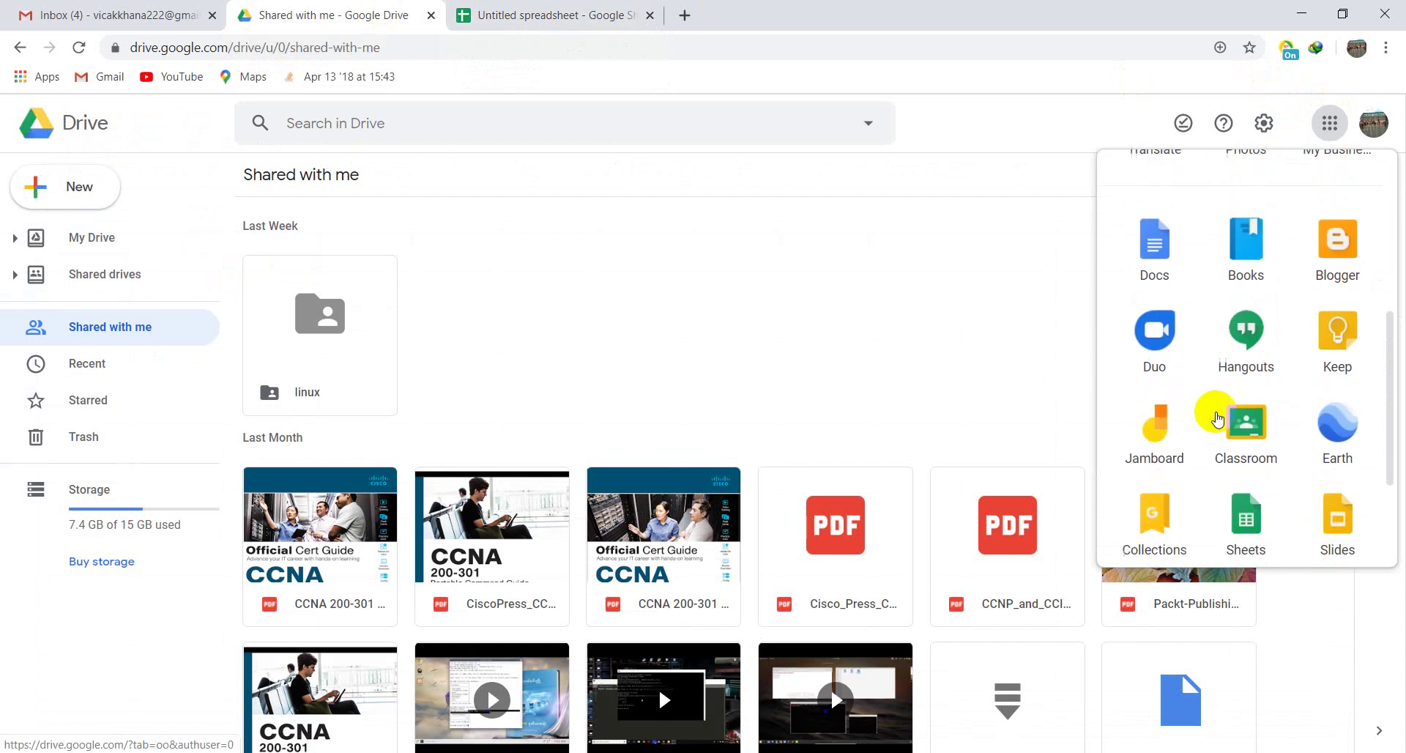
{"action": "scroll", "coordinate": [1217, 419], "scroll_direction": "down", "scroll_amount": 1}
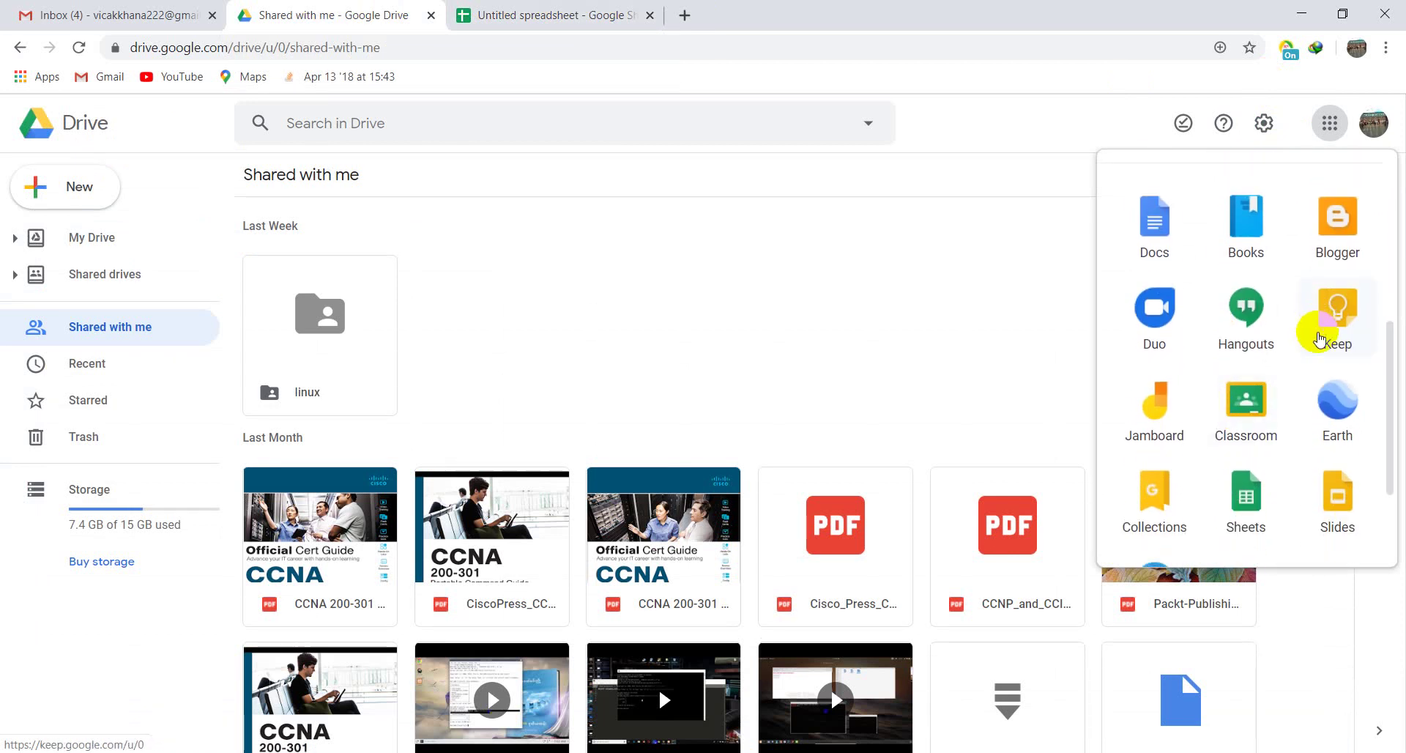
{"action": "scroll", "coordinate": [1327, 366], "scroll_direction": "down", "scroll_amount": 2}
{"action": "scroll", "coordinate": [1327, 370], "scroll_direction": "up", "scroll_amount": 2}
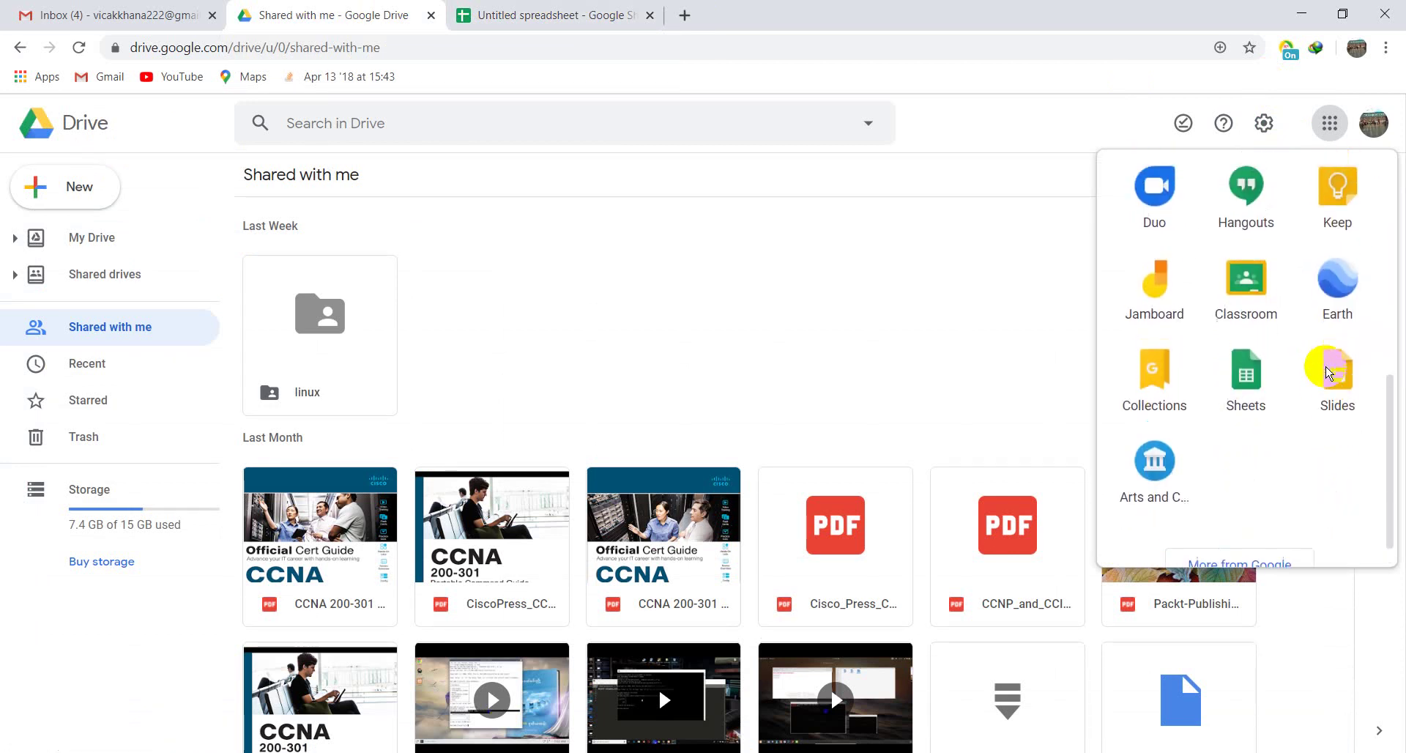
{"action": "left_click", "coordinate": [1334, 474]}
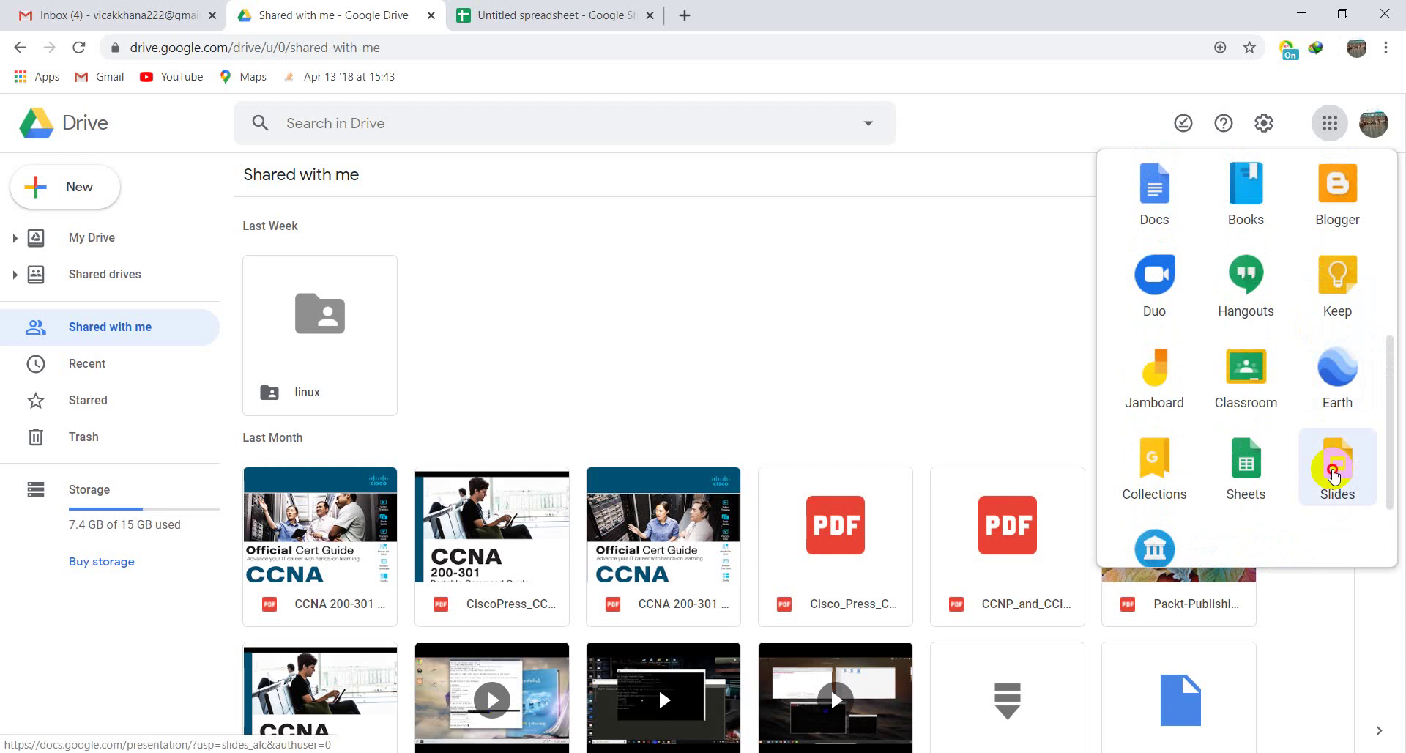
{"action": "left_click", "coordinate": [748, 9]}
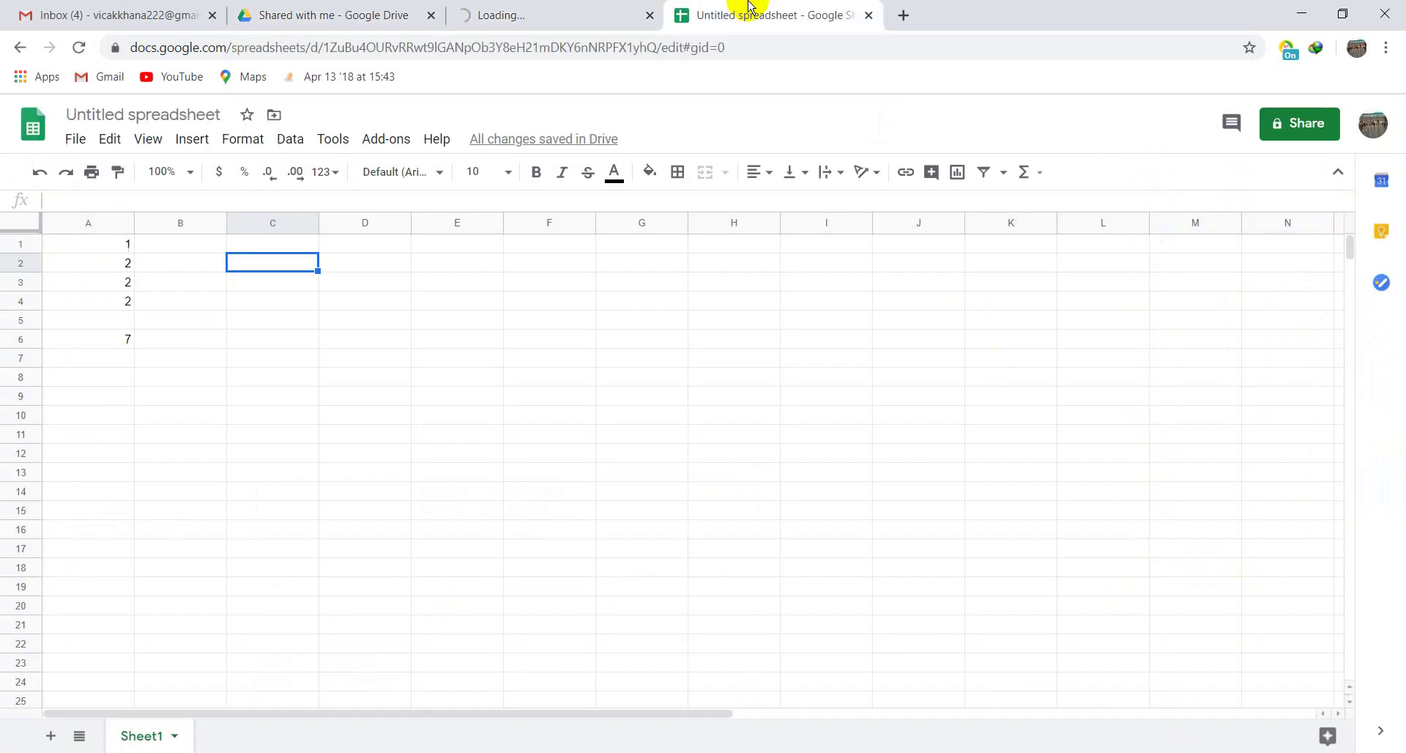
{"action": "left_click", "coordinate": [581, 10]}
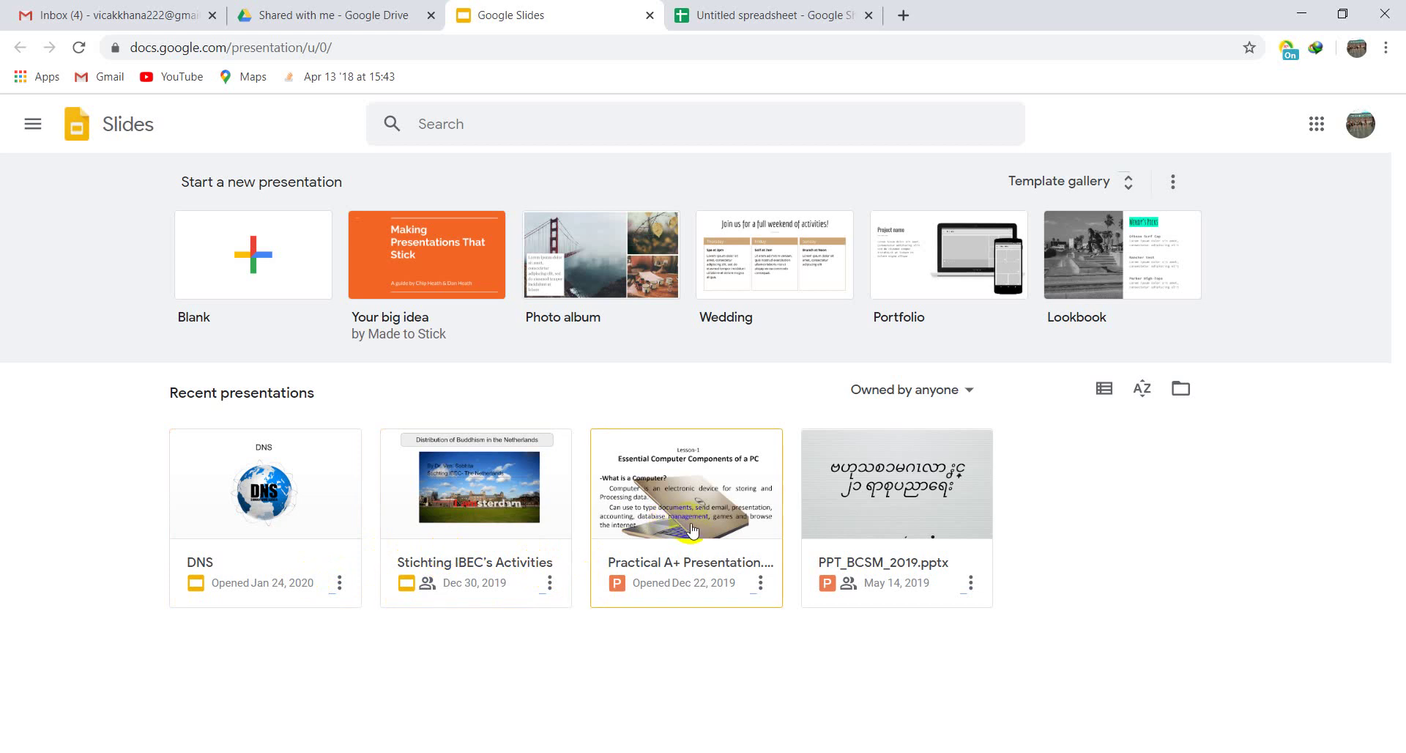
Open the recent presentation "Stichting IBEC's Activities" and look through its slide thumbnails from first to last
{"action": "left_click", "coordinate": [432, 480]}
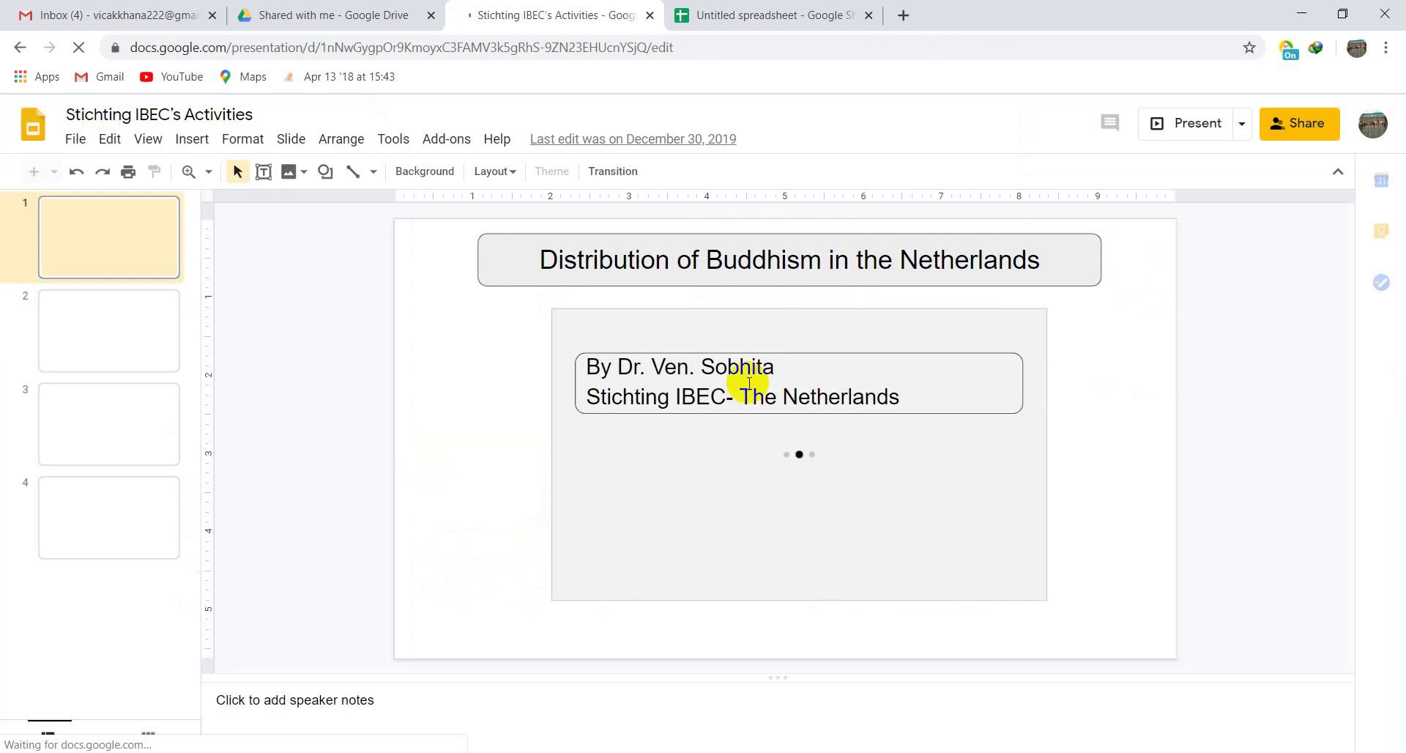
{"action": "scroll", "coordinate": [40, 557], "scroll_direction": "down", "scroll_amount": 15}
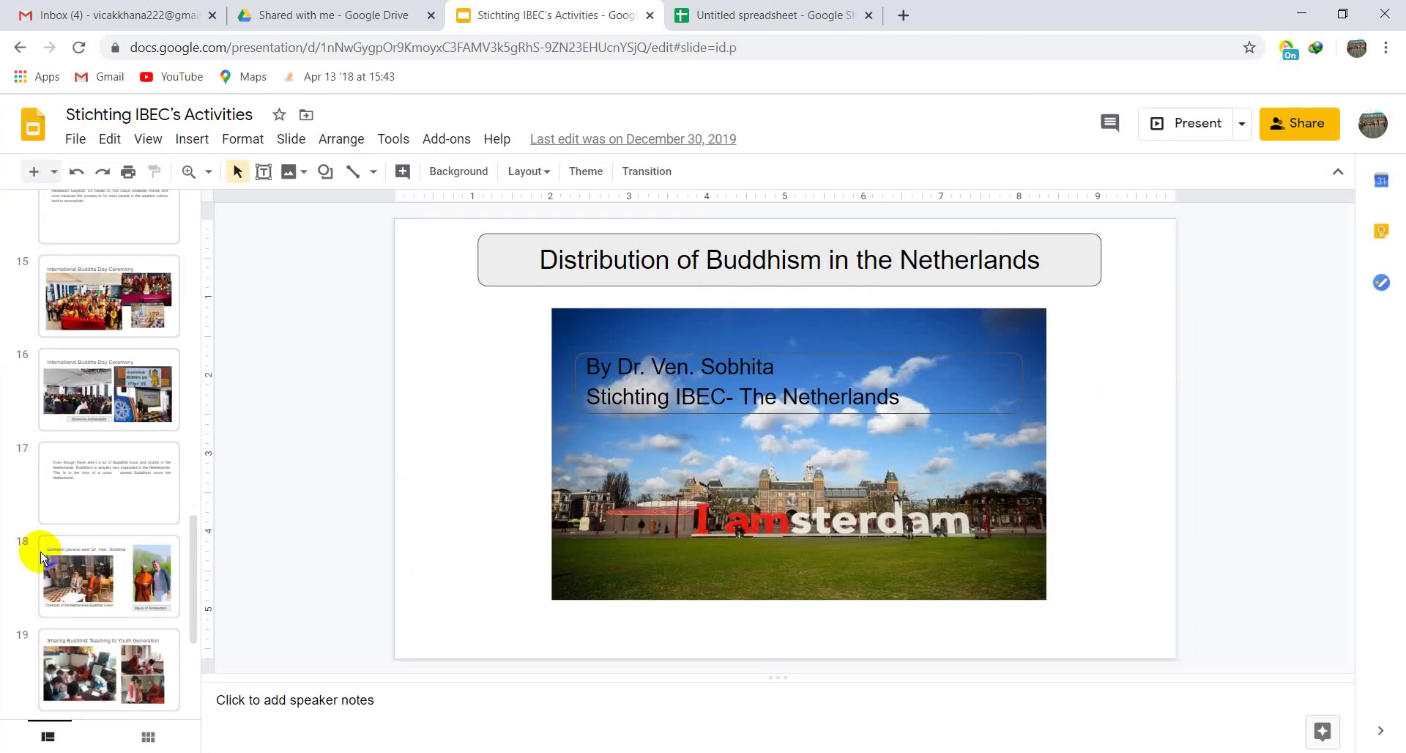
{"action": "scroll", "coordinate": [15, 407], "scroll_direction": "down", "scroll_amount": 3}
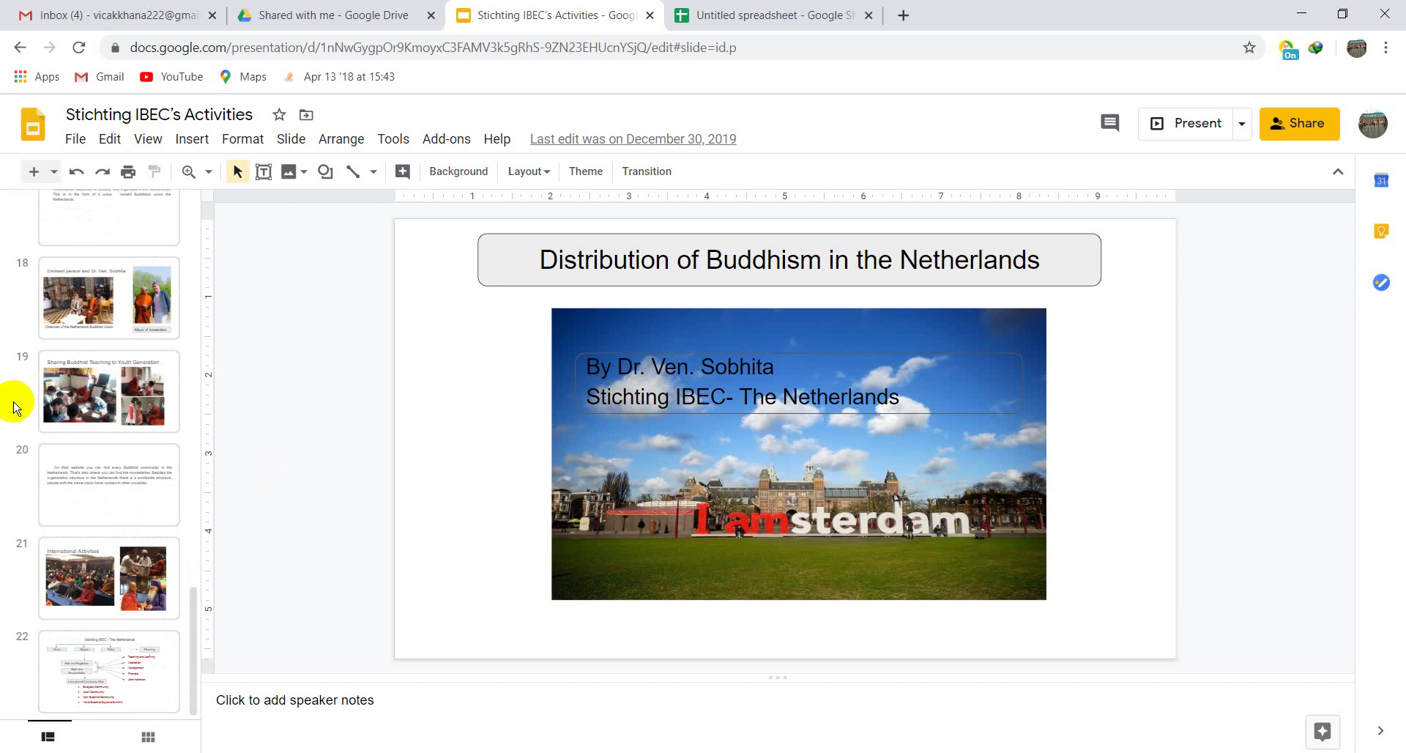
{"action": "scroll", "coordinate": [14, 407], "scroll_direction": "up", "scroll_amount": 20}
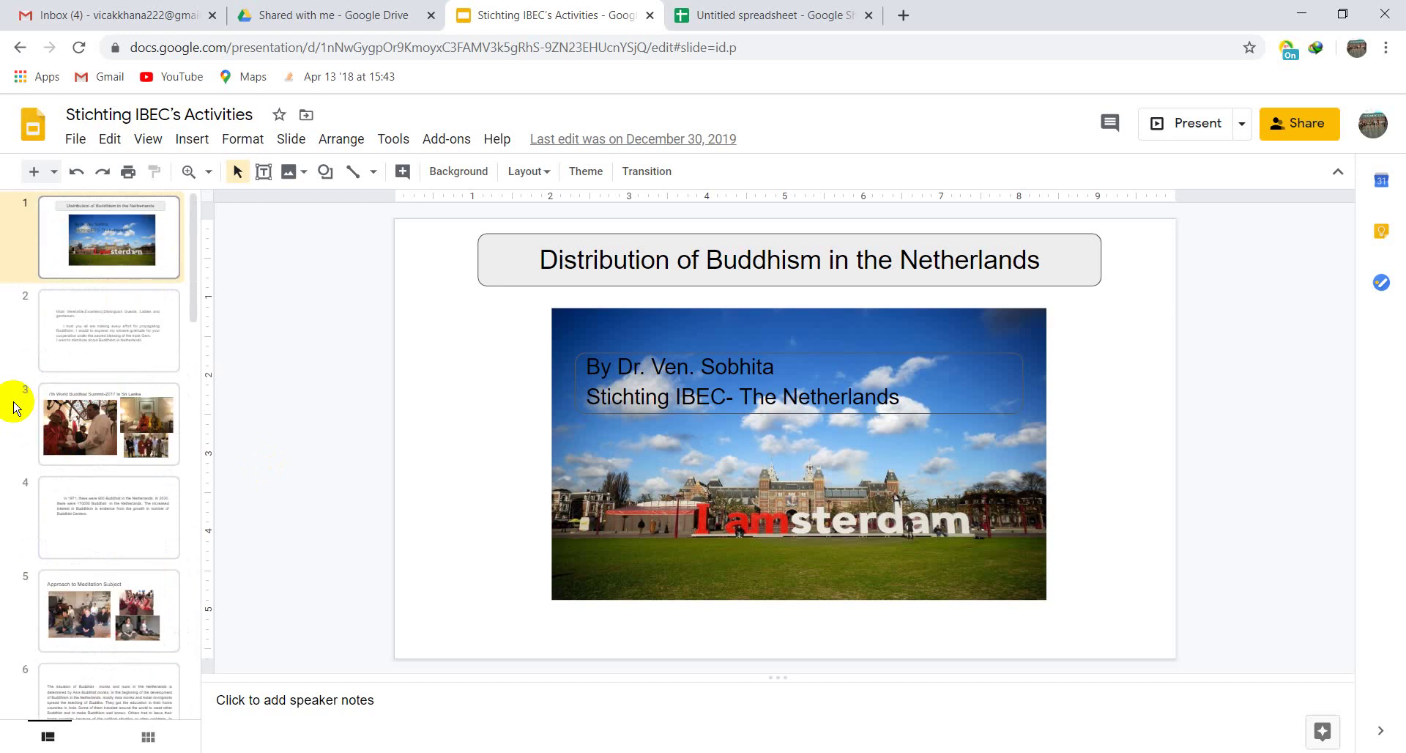
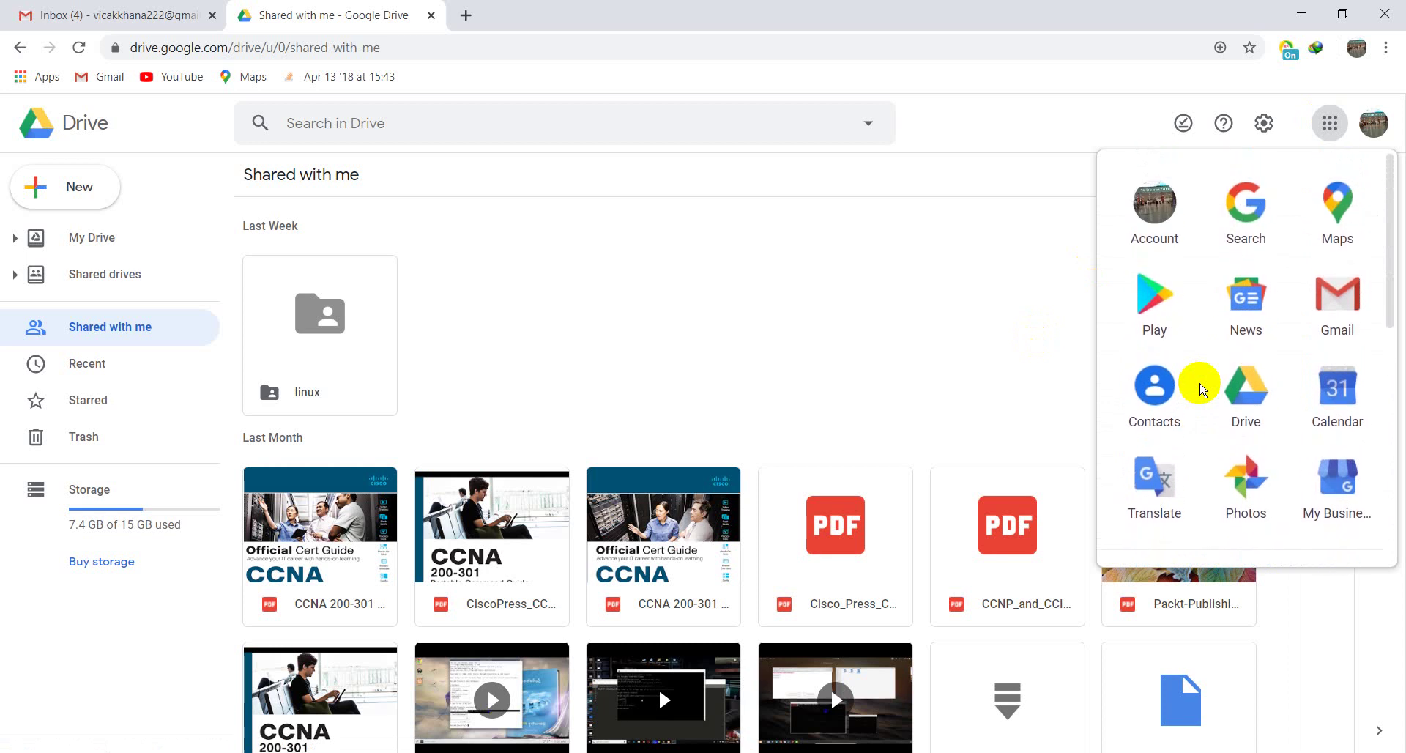
Open Google Contacts from Drive's apps list and examine the saved contacts and the options for creating contacts
{"action": "scroll", "coordinate": [1277, 293], "scroll_direction": "down", "scroll_amount": 1}
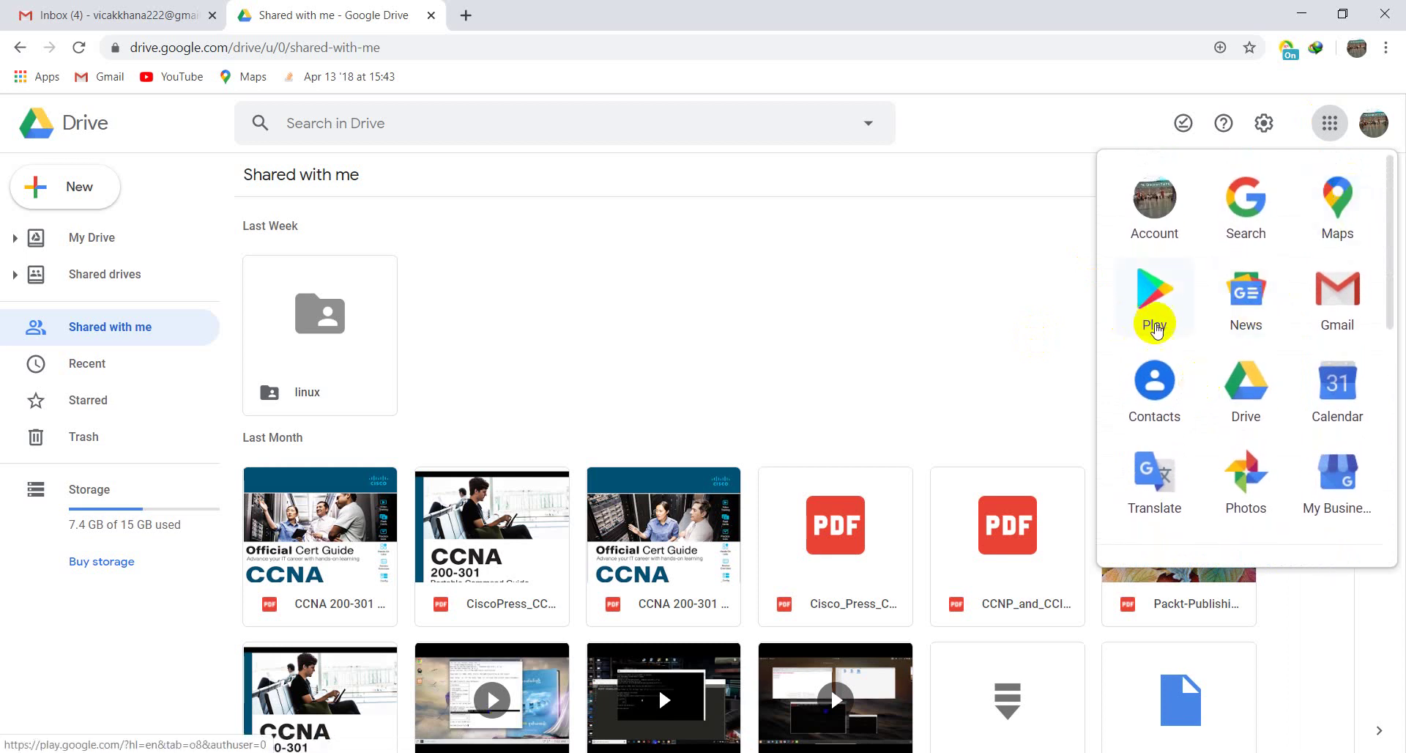
{"action": "left_click", "coordinate": [1180, 393]}
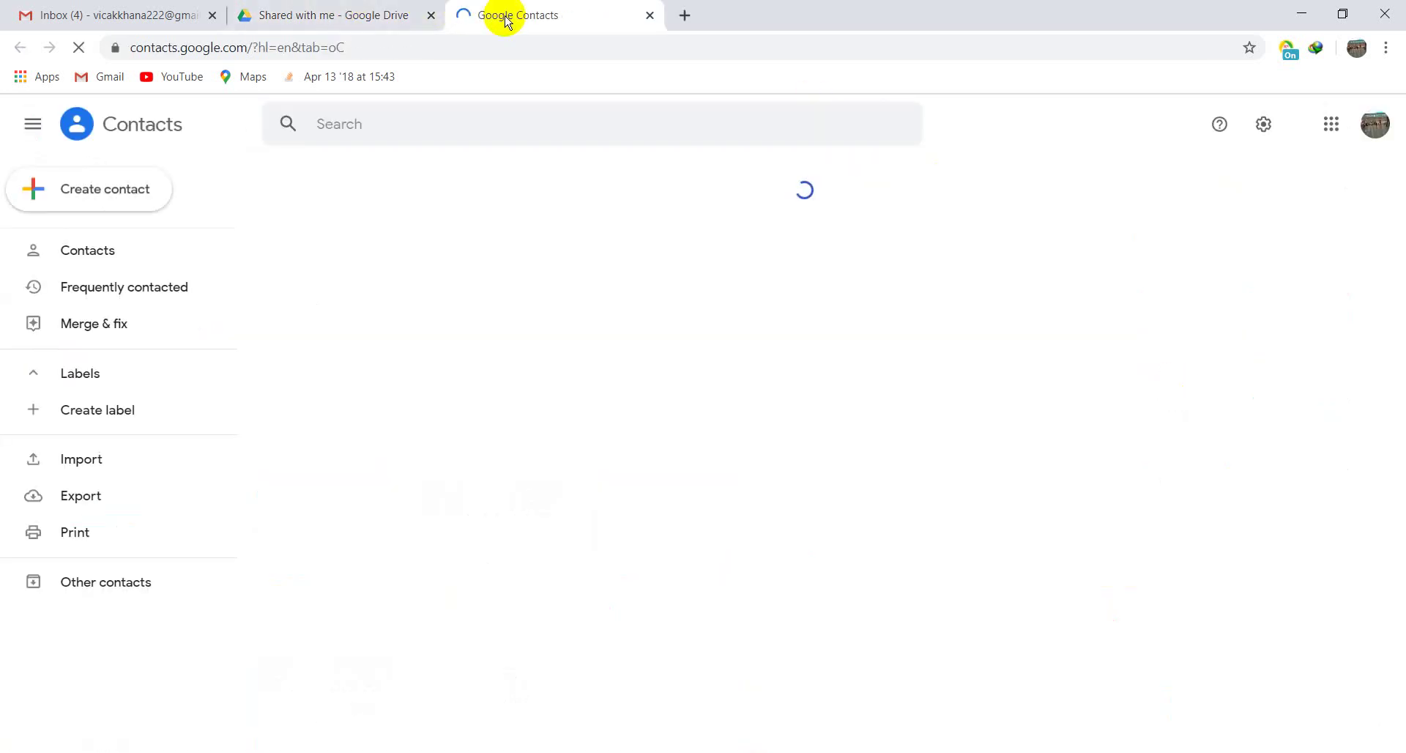
{"action": "left_click", "coordinate": [95, 249]}
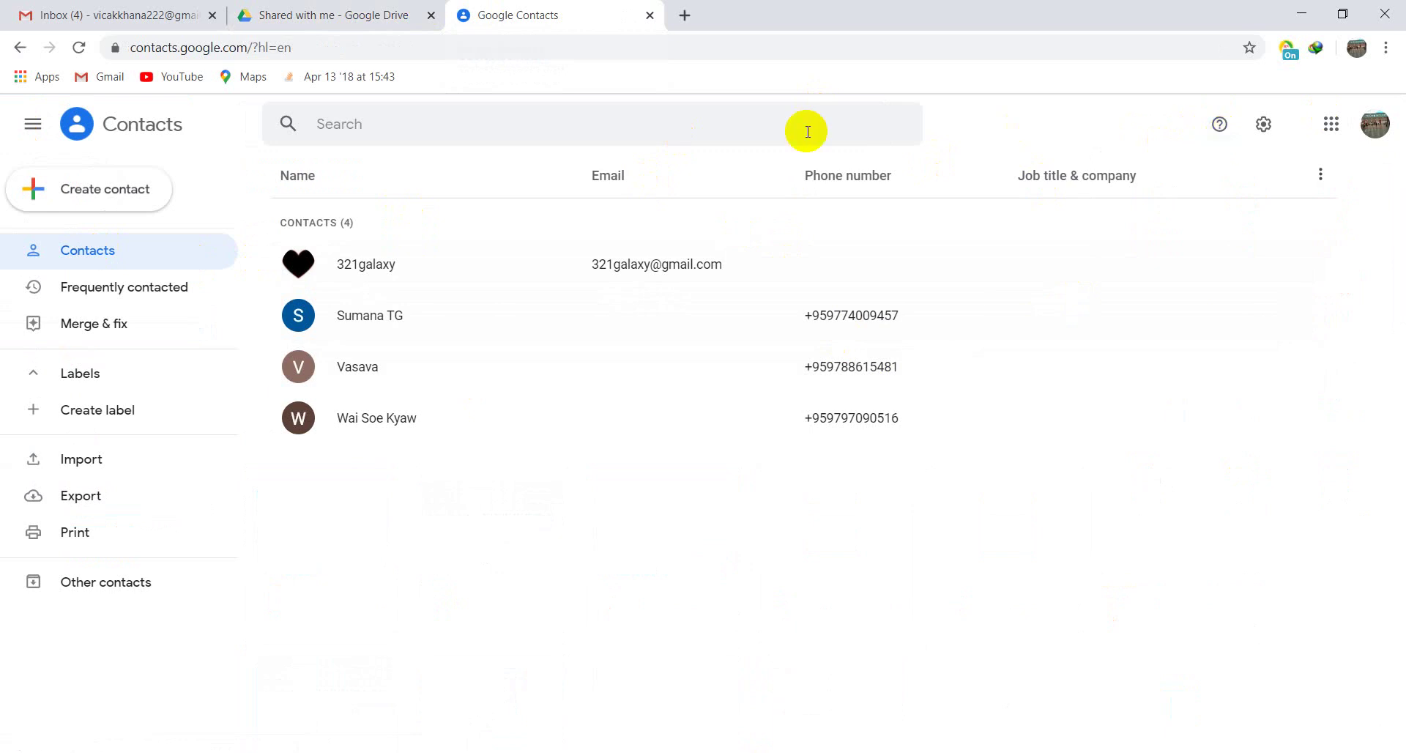
{"action": "left_click", "coordinate": [131, 194]}
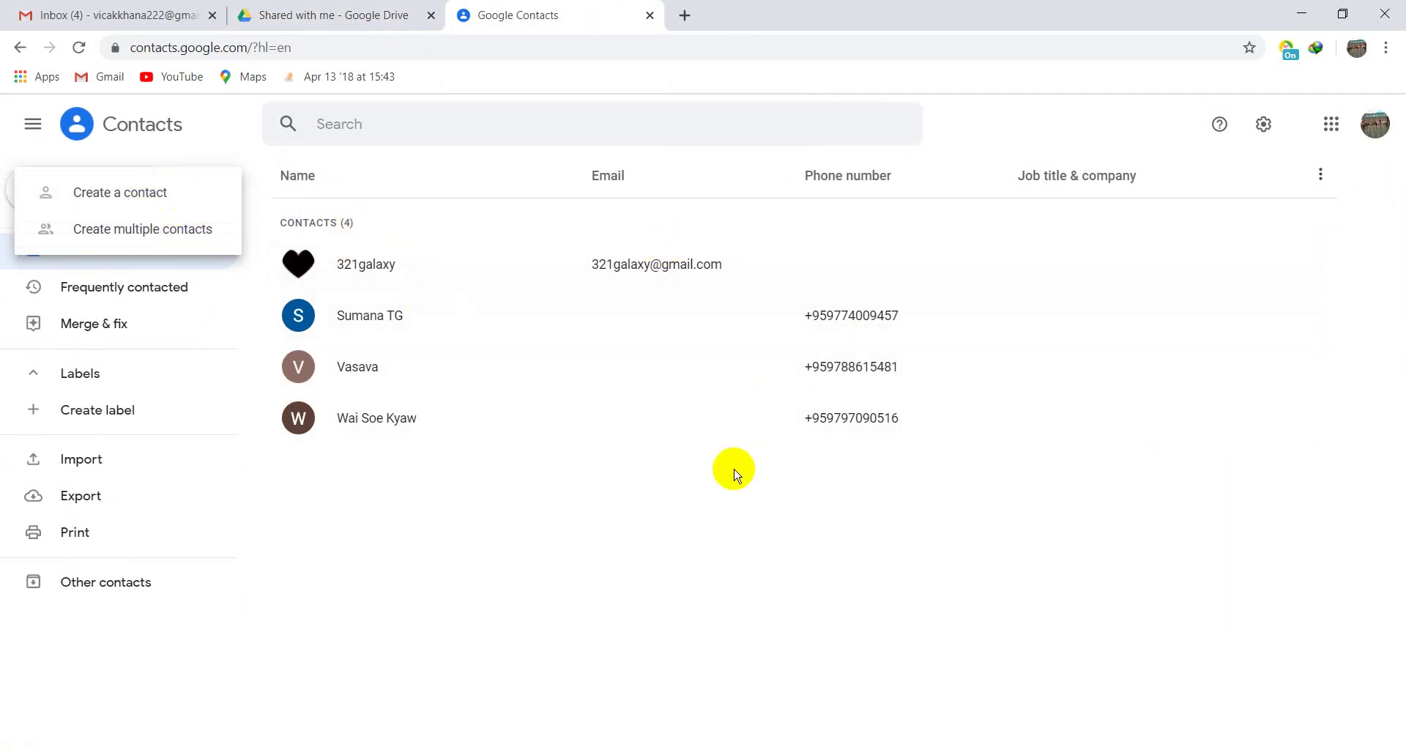
{"action": "left_click", "coordinate": [542, 503]}
Open the full Google products page from the end of the apps list and browse its products
{"action": "left_click", "coordinate": [1330, 121]}
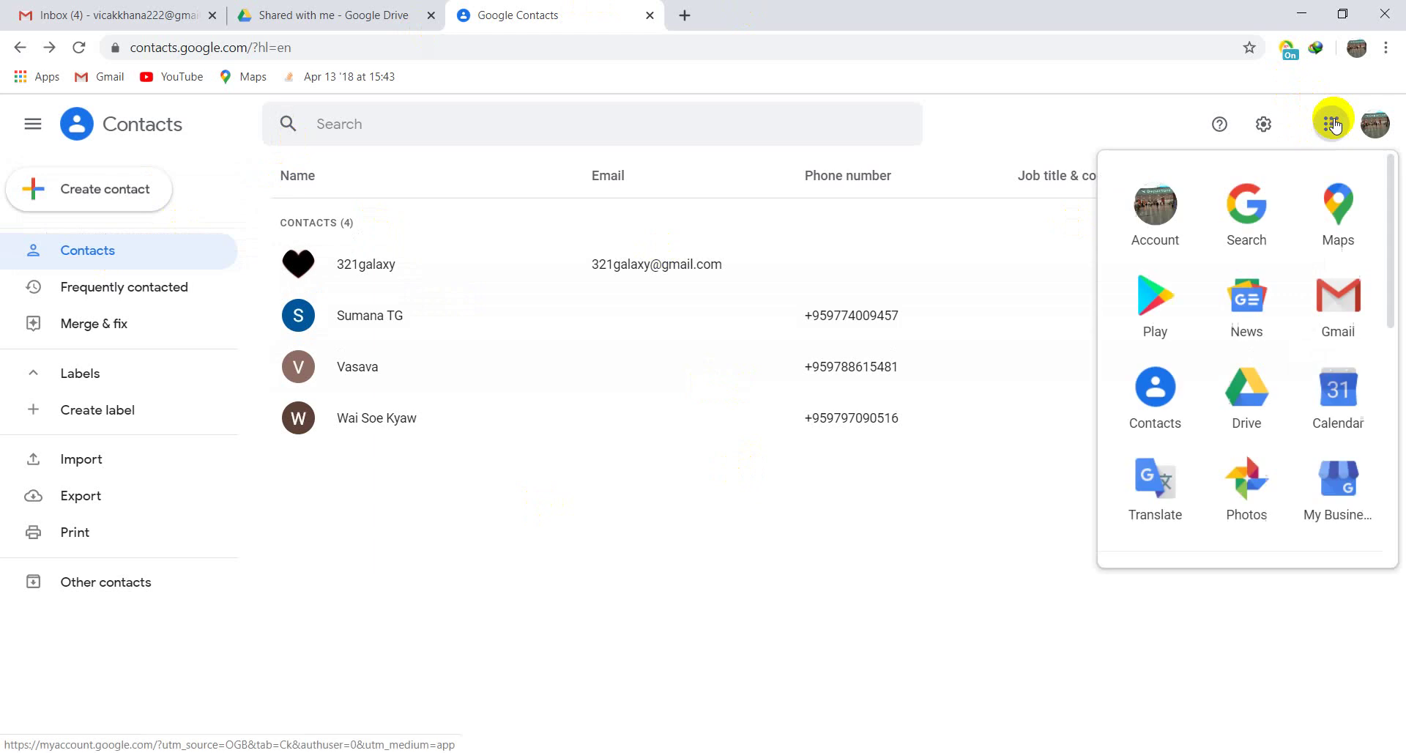
{"action": "scroll", "coordinate": [1214, 407], "scroll_direction": "down", "scroll_amount": 5}
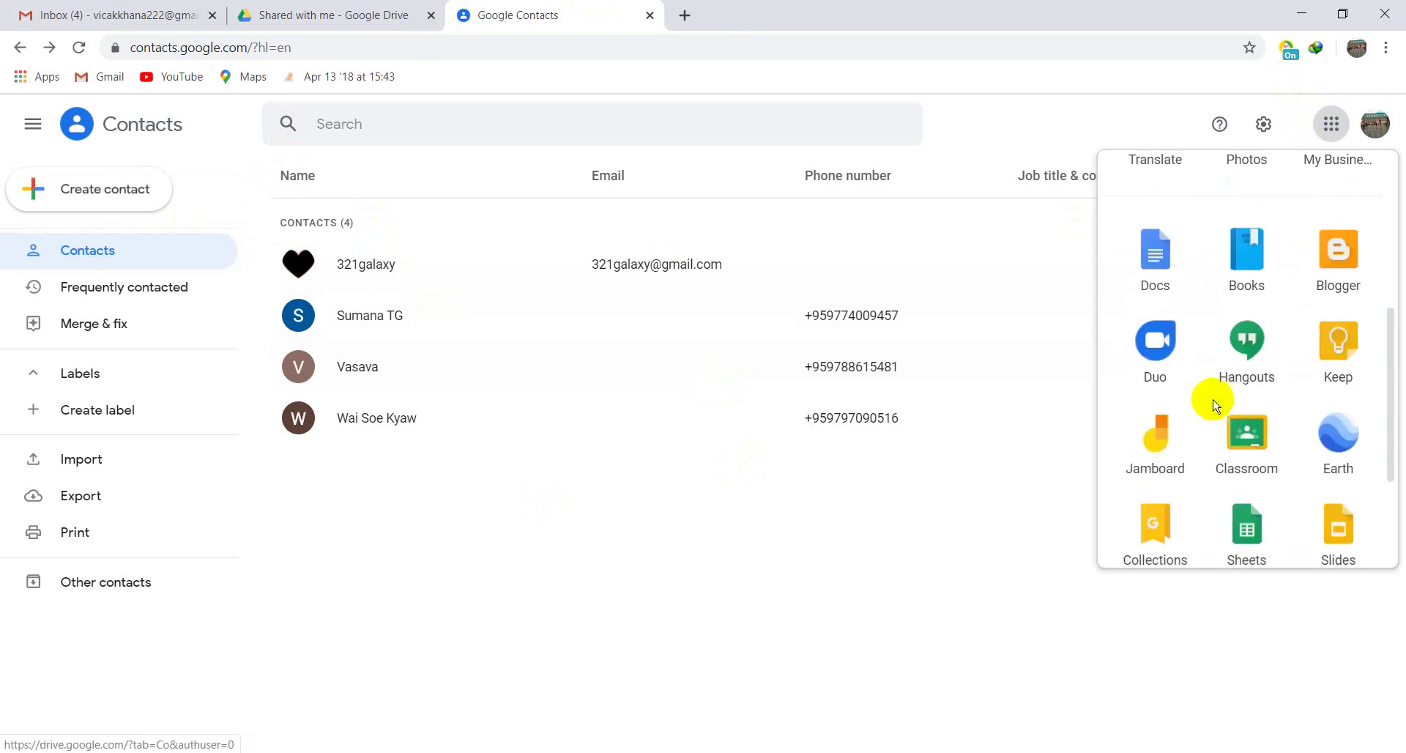
{"action": "scroll", "coordinate": [1213, 405], "scroll_direction": "down", "scroll_amount": 3}
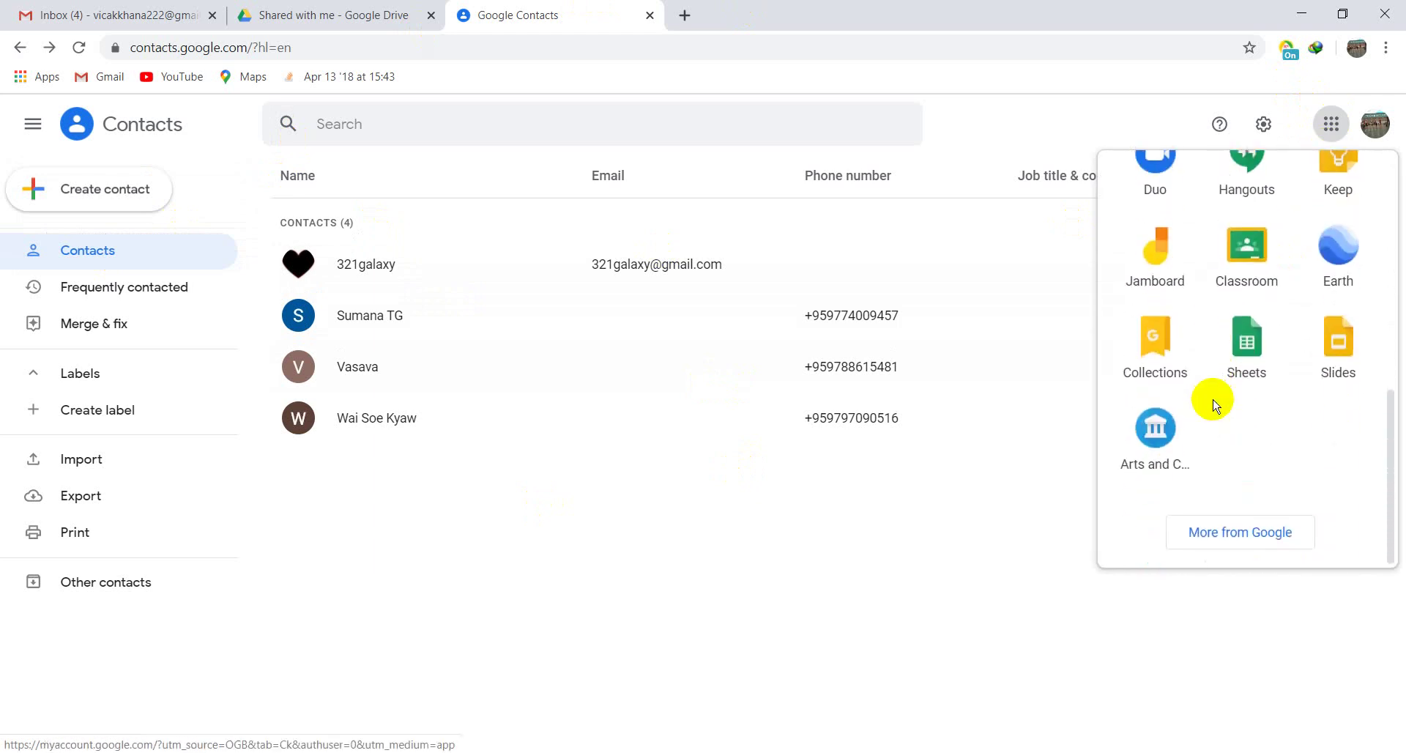
{"action": "left_click", "coordinate": [1236, 533]}
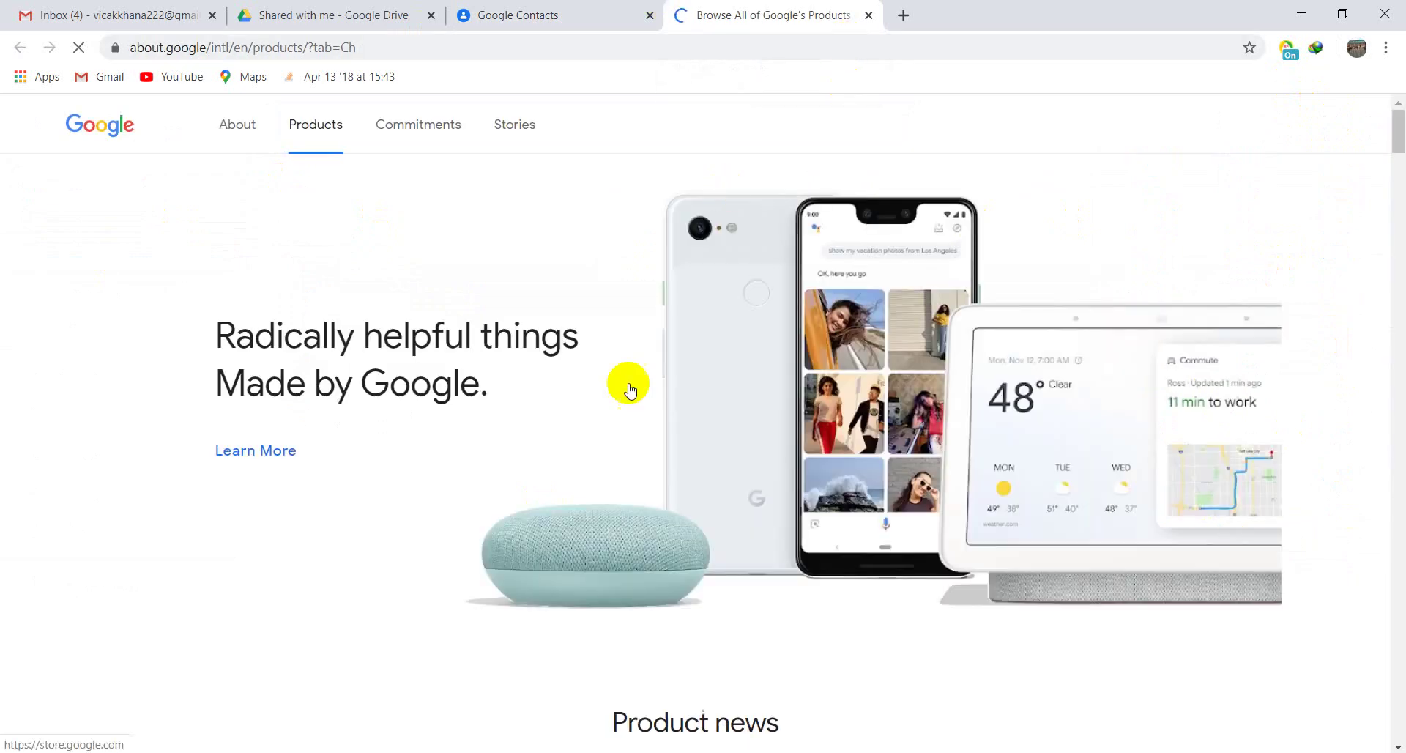
{"action": "scroll", "coordinate": [615, 410], "scroll_direction": "down", "scroll_amount": 7}
{"action": "scroll", "coordinate": [598, 439], "scroll_direction": "down", "scroll_amount": 20}
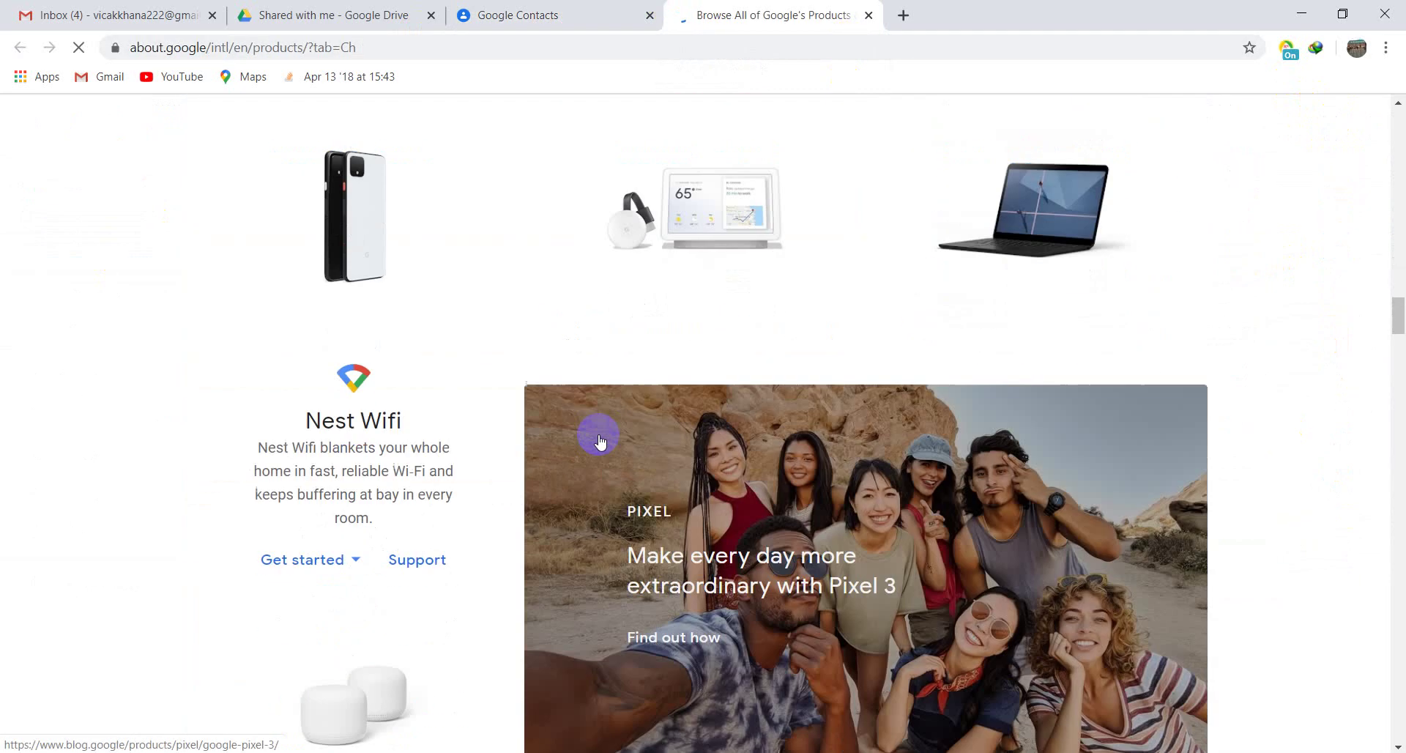
{"action": "left_click", "coordinate": [598, 439]}
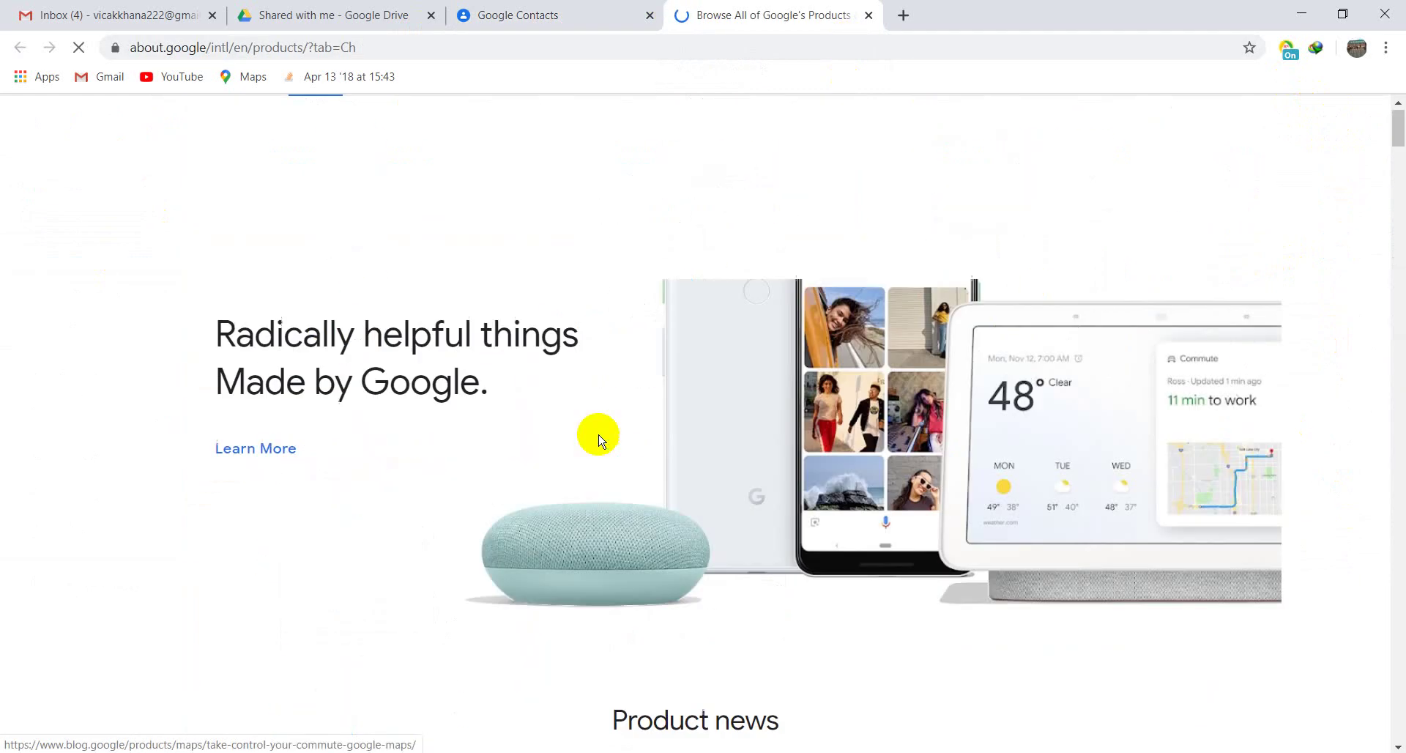
Search the web for "google form" in a new browser tab and look through the results
{"action": "left_click", "coordinate": [906, 14]}
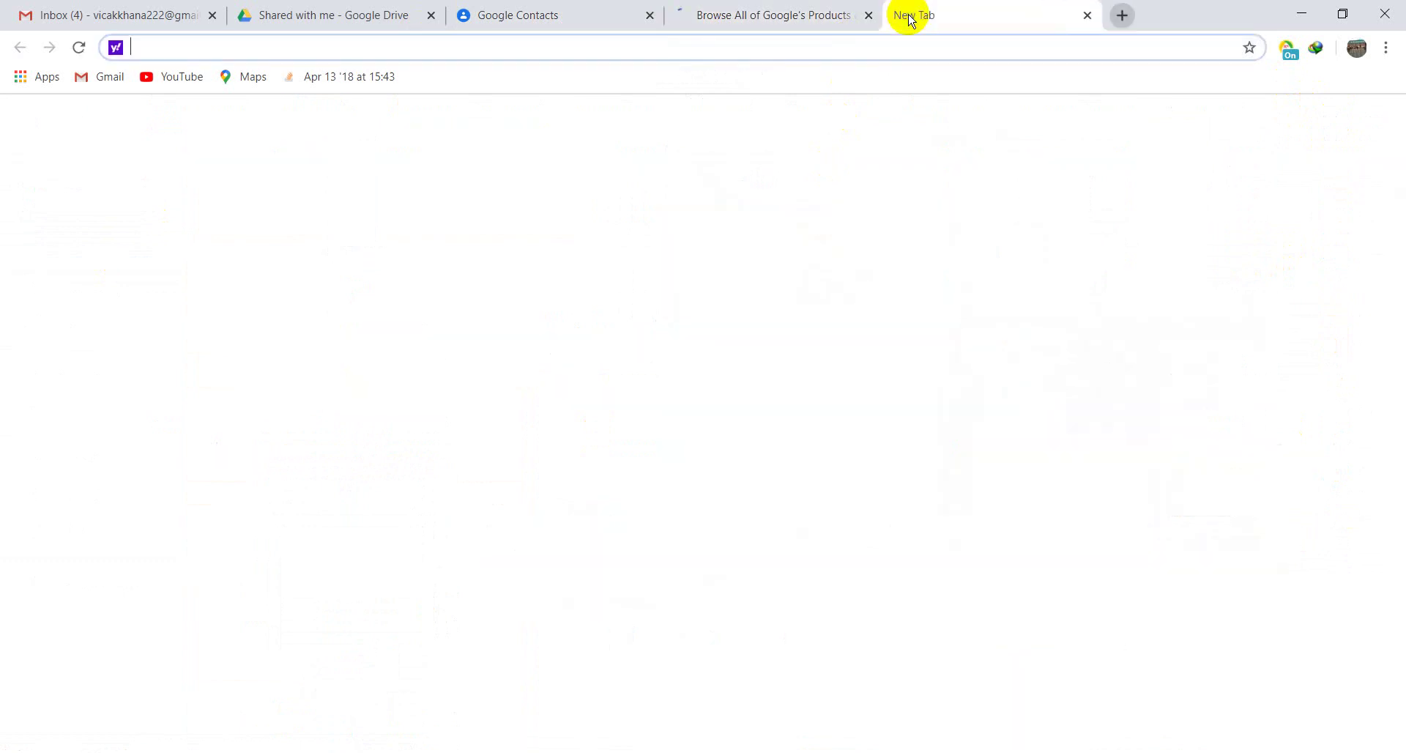
{"action": "type", "text": "goo"}
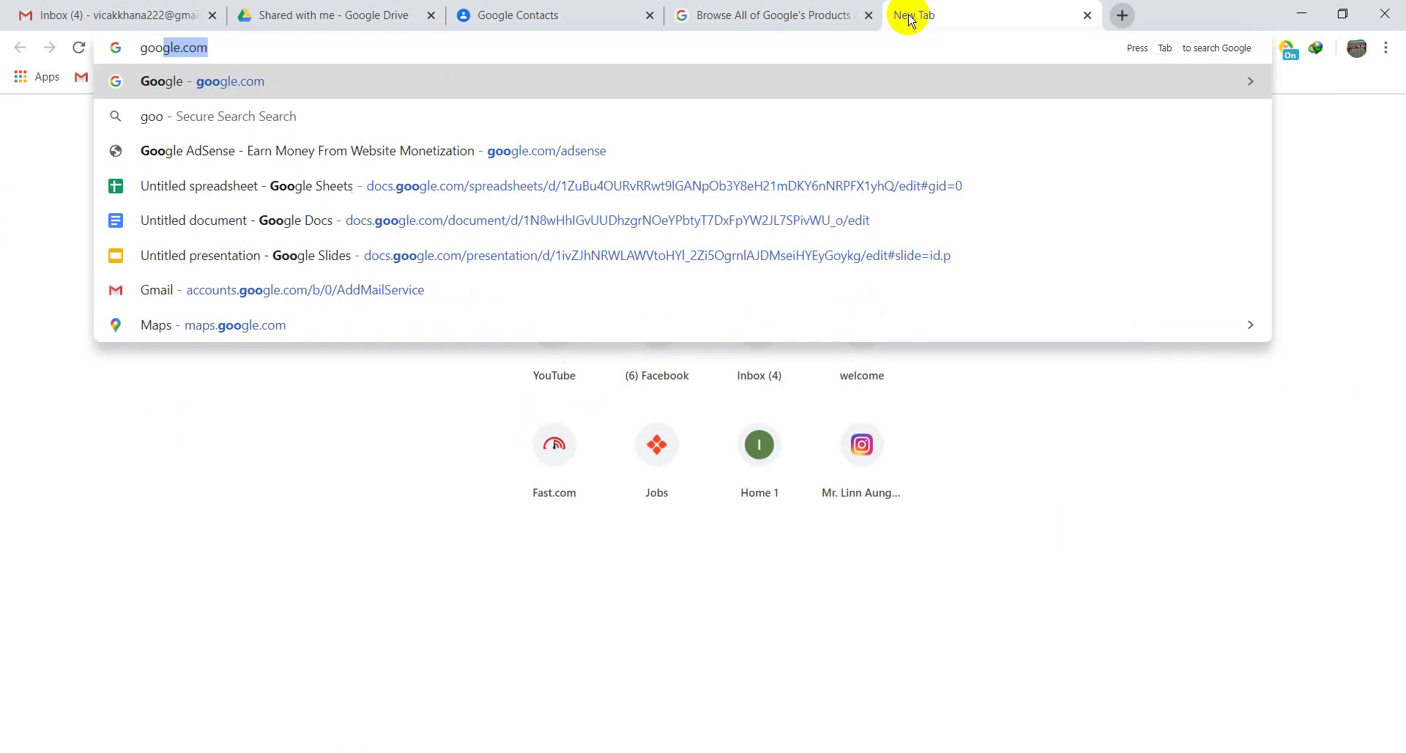
{"action": "type", "text": "gle form"}
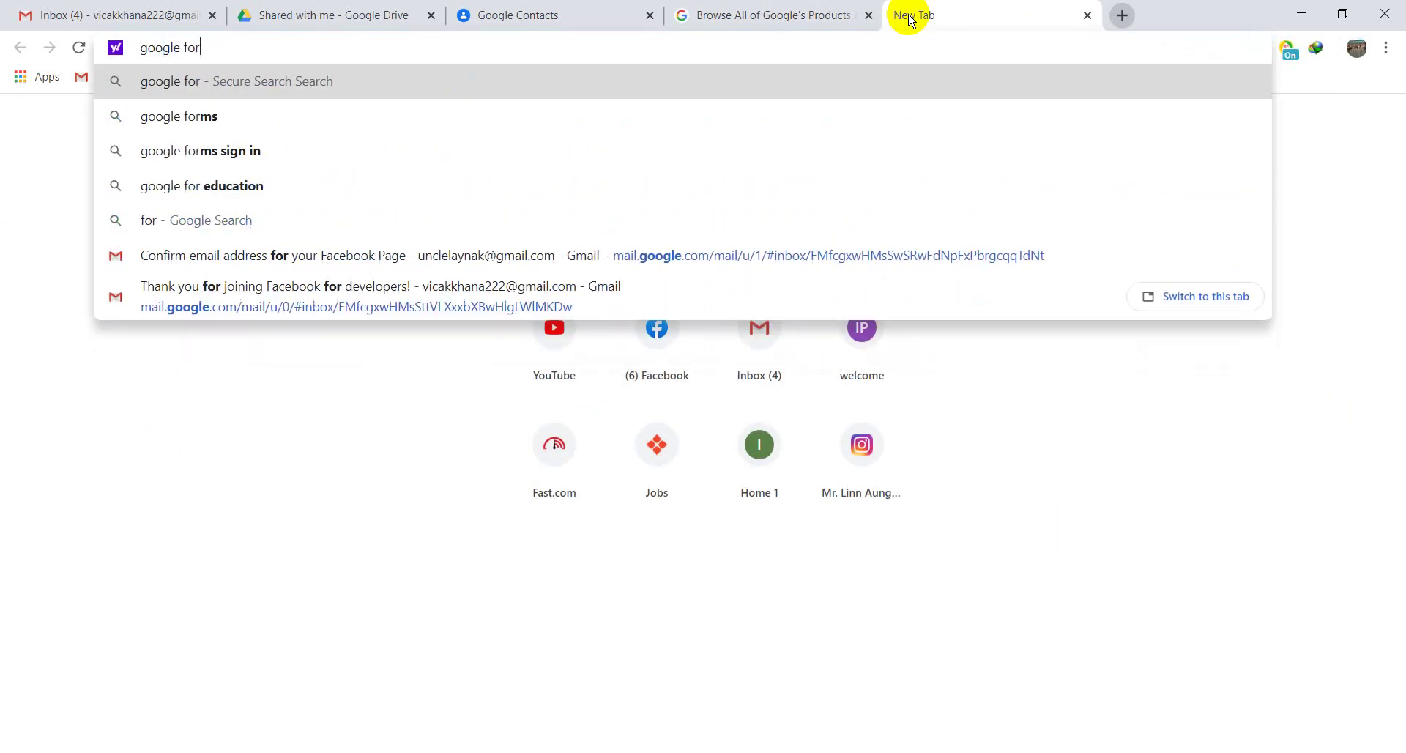
{"action": "key", "text": "Return"}
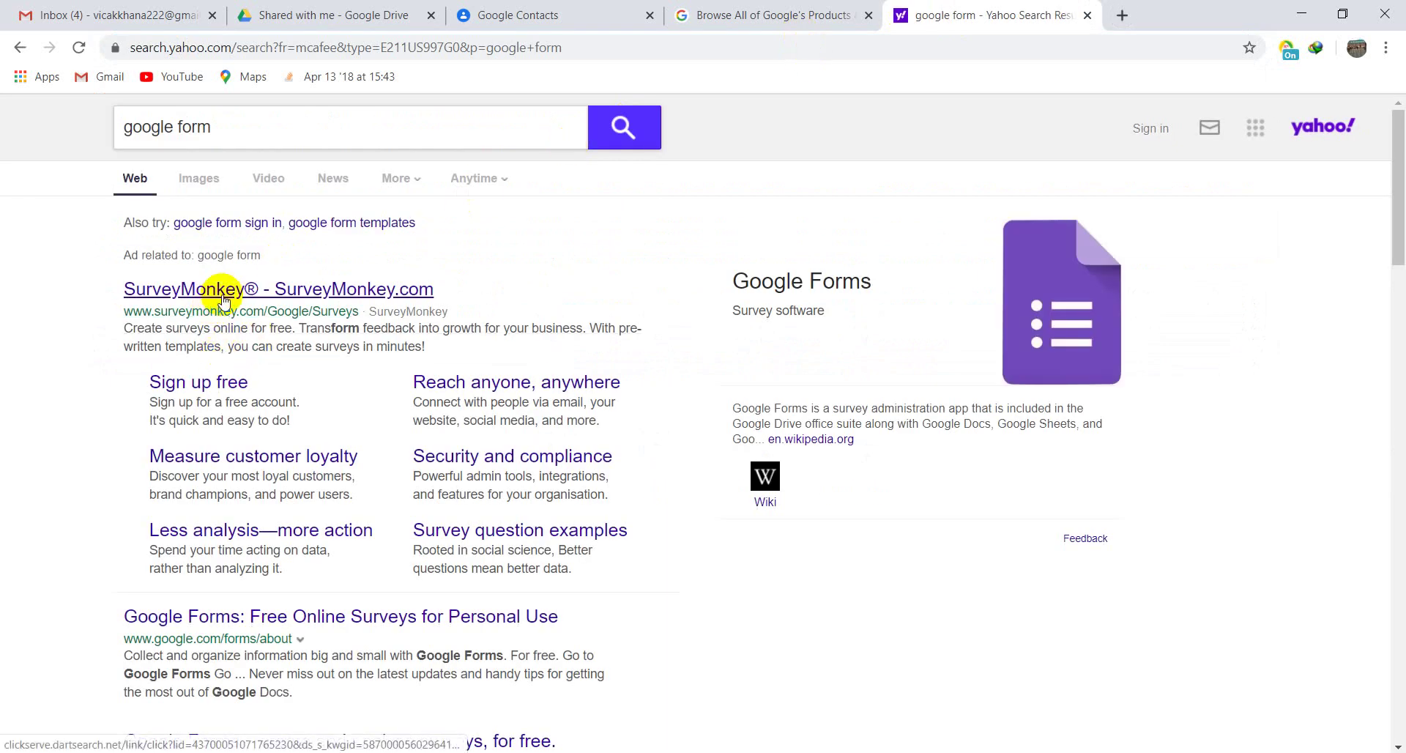
{"action": "scroll", "coordinate": [308, 355], "scroll_direction": "down", "scroll_amount": 3}
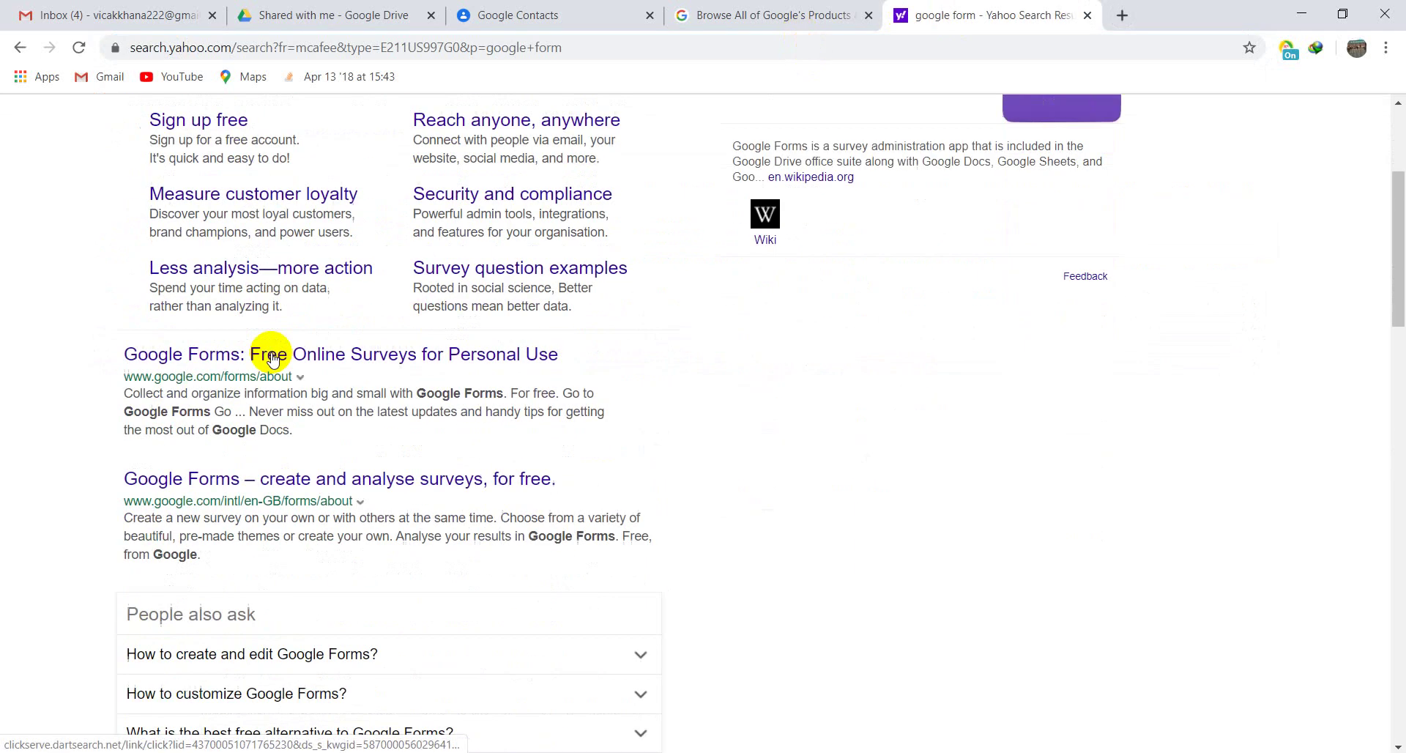
{"action": "scroll", "coordinate": [543, 311], "scroll_direction": "up", "scroll_amount": 3}
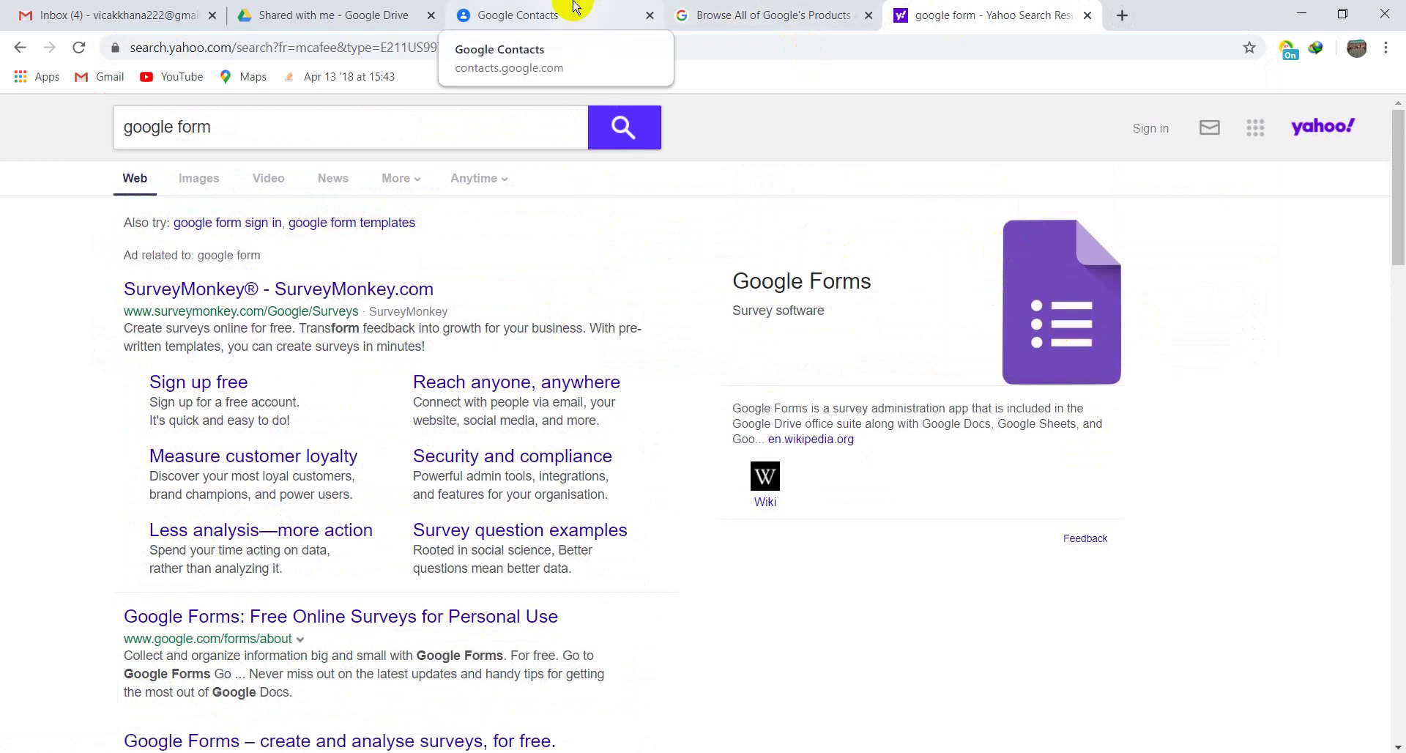
Open Google Forms by way of Docs from Drive's apps list, and close the Google products and "google form" search tabs
{"action": "left_click", "coordinate": [382, 10]}
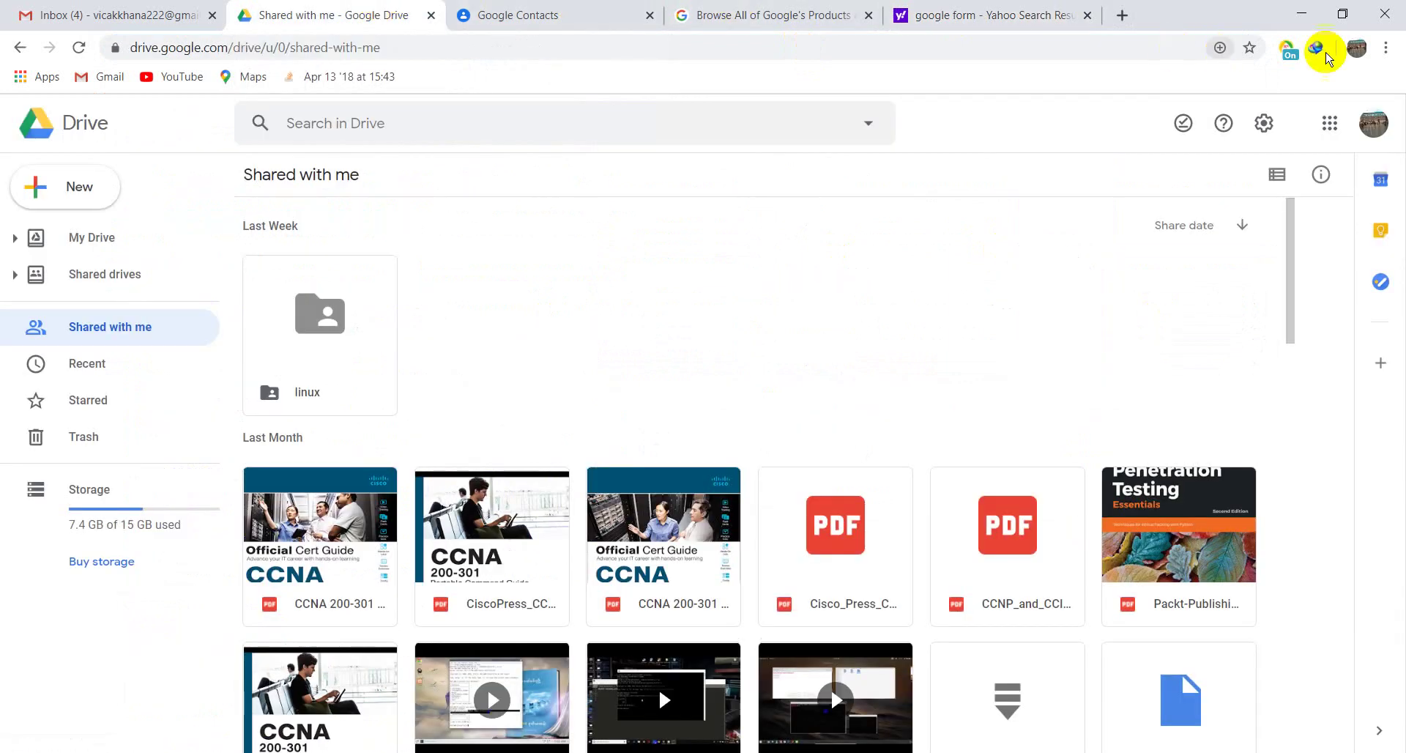
{"action": "left_click", "coordinate": [1329, 122]}
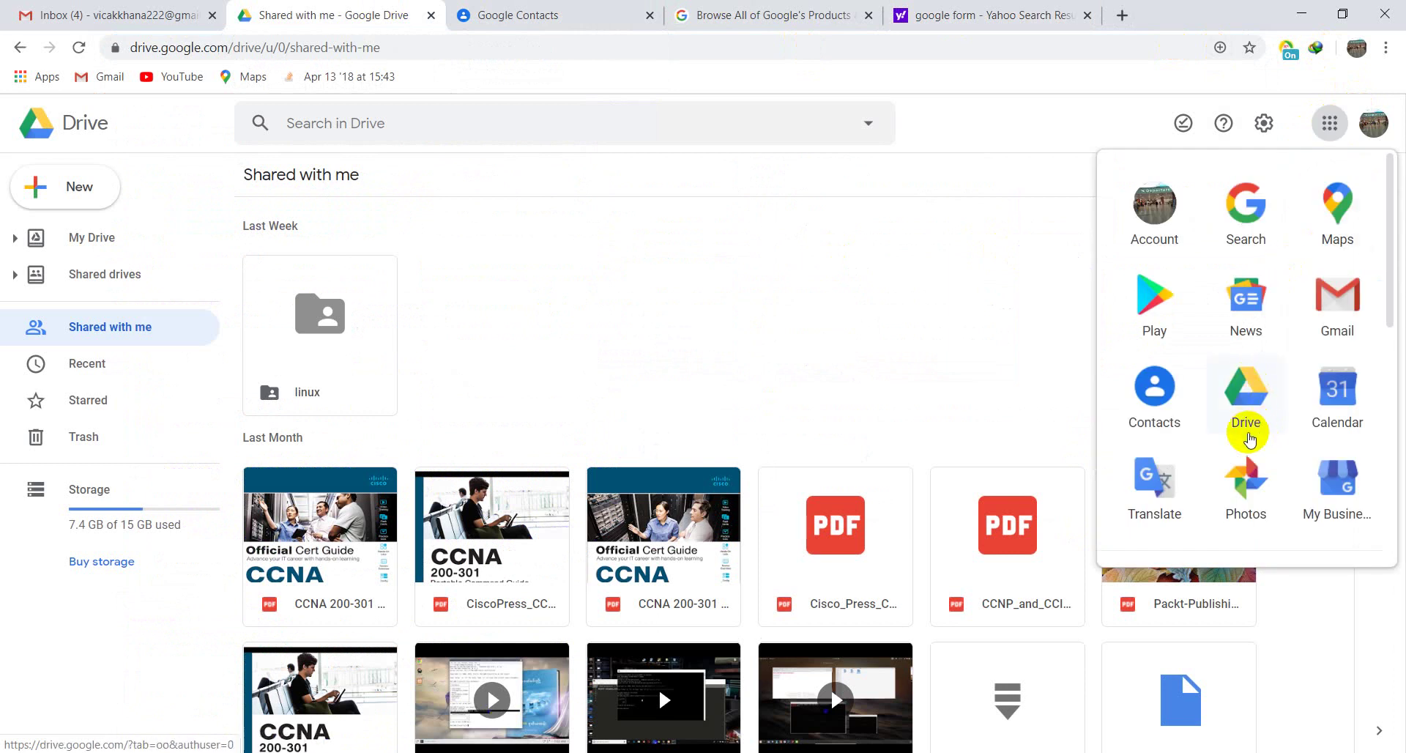
{"action": "scroll", "coordinate": [1249, 439], "scroll_direction": "down", "scroll_amount": 3}
{"action": "left_click", "coordinate": [1165, 400]}
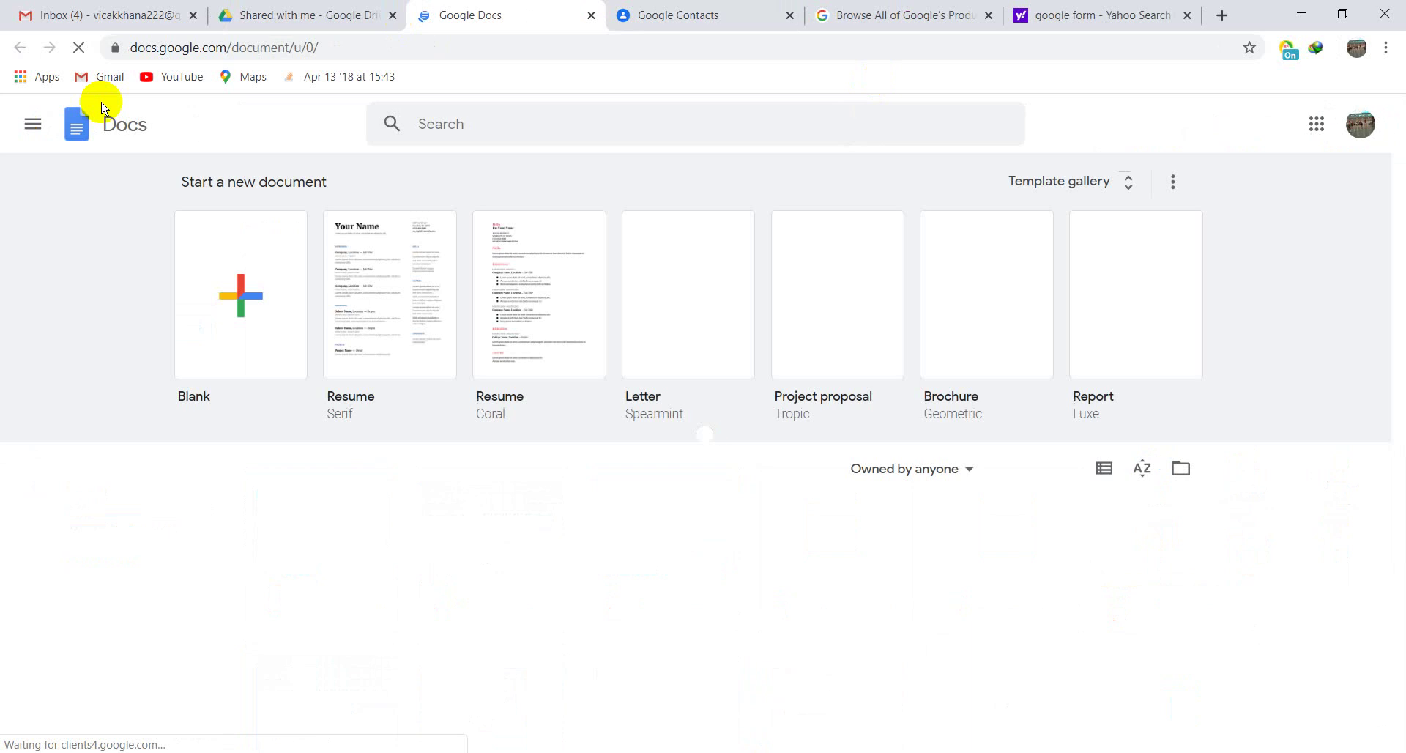
{"action": "left_click", "coordinate": [30, 129]}
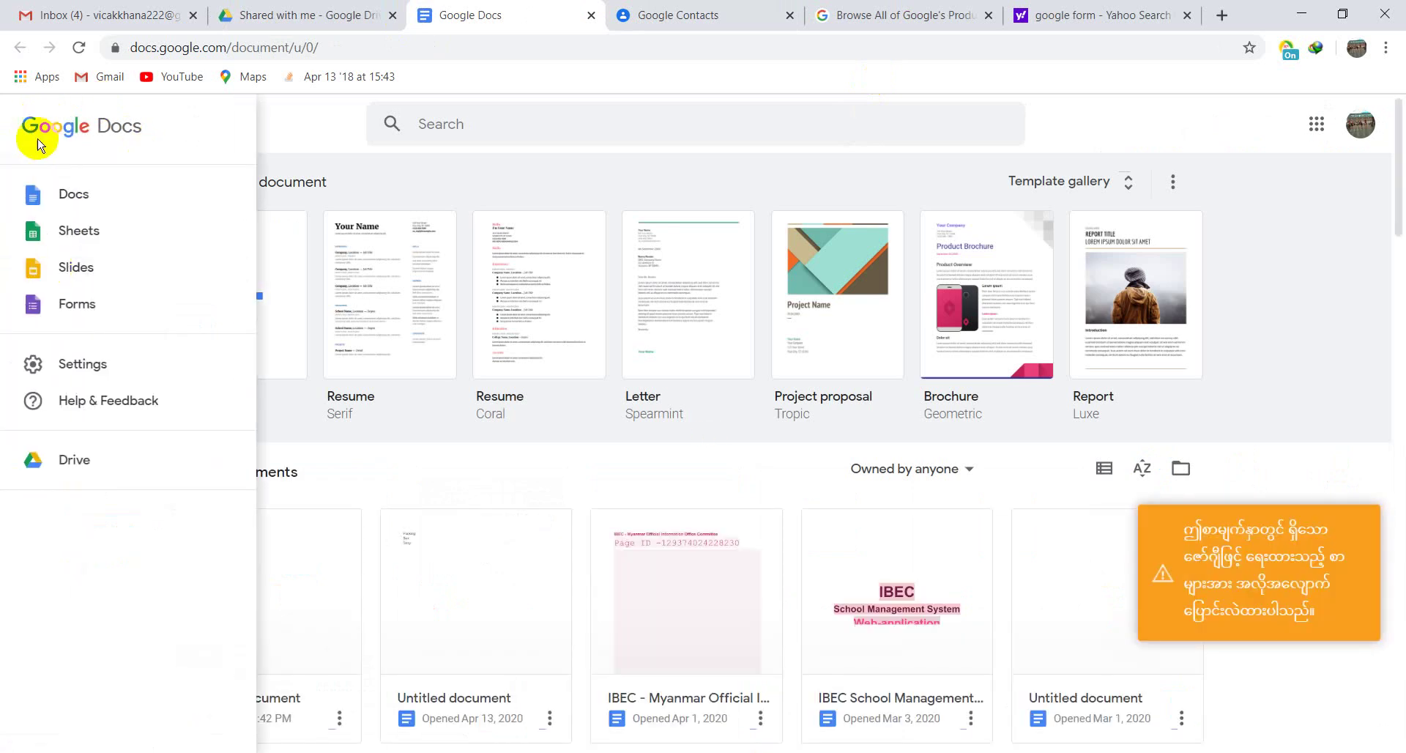
{"action": "left_click", "coordinate": [71, 306]}
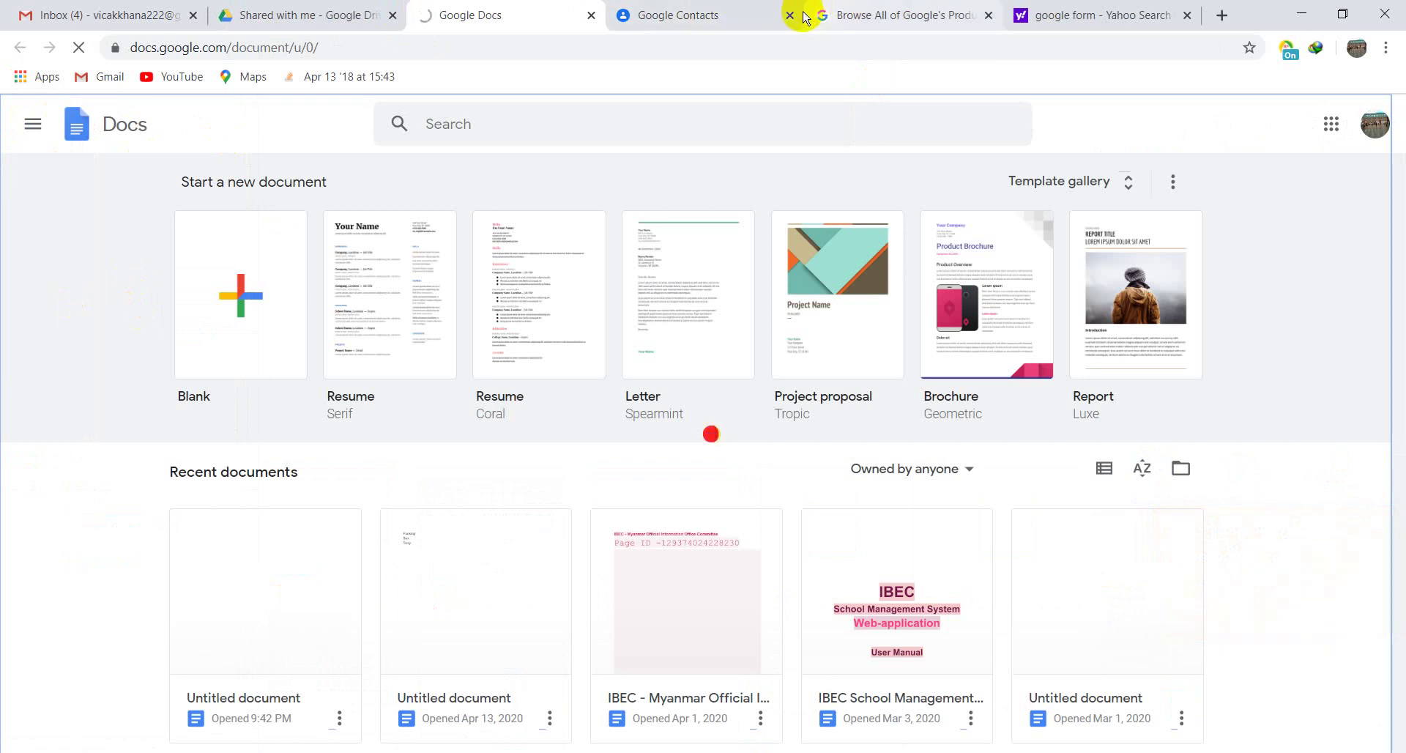
{"action": "left_click", "coordinate": [988, 17]}
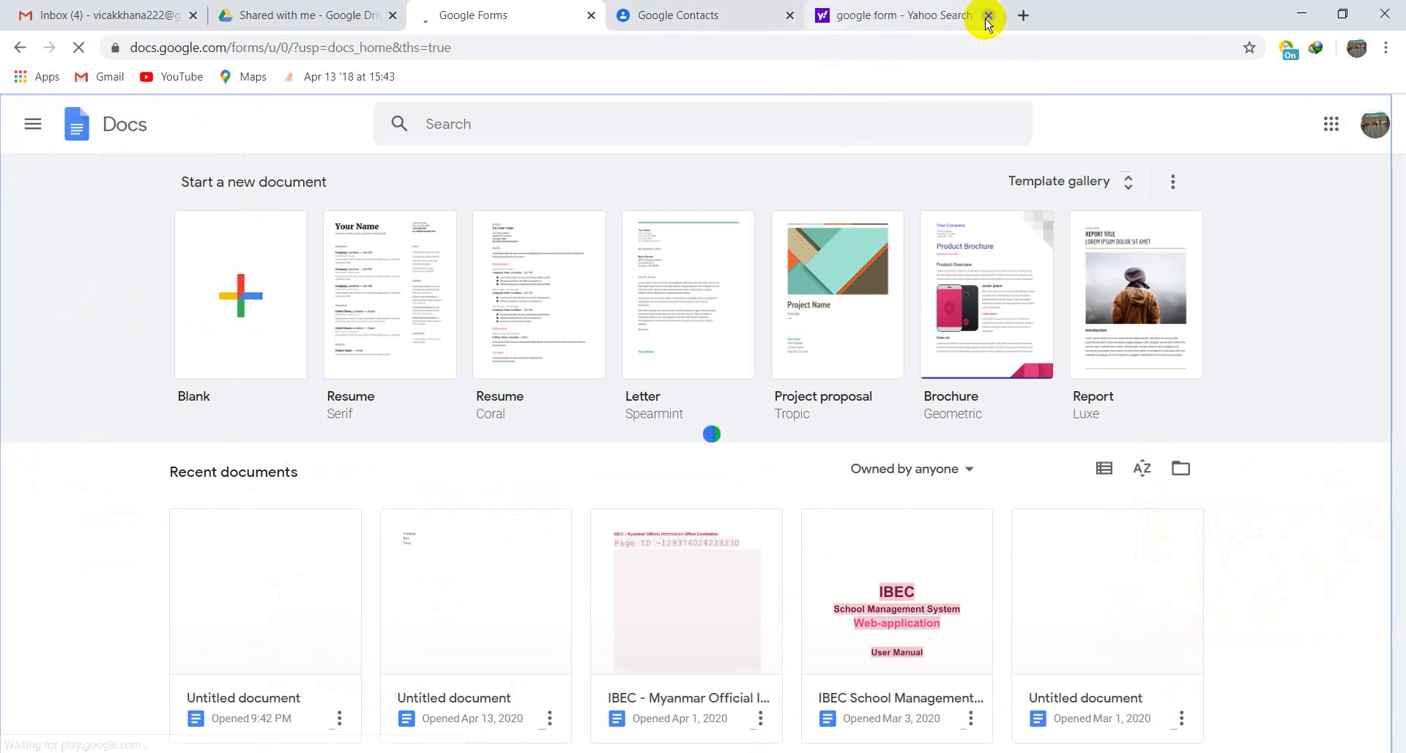
{"action": "left_click", "coordinate": [988, 17]}
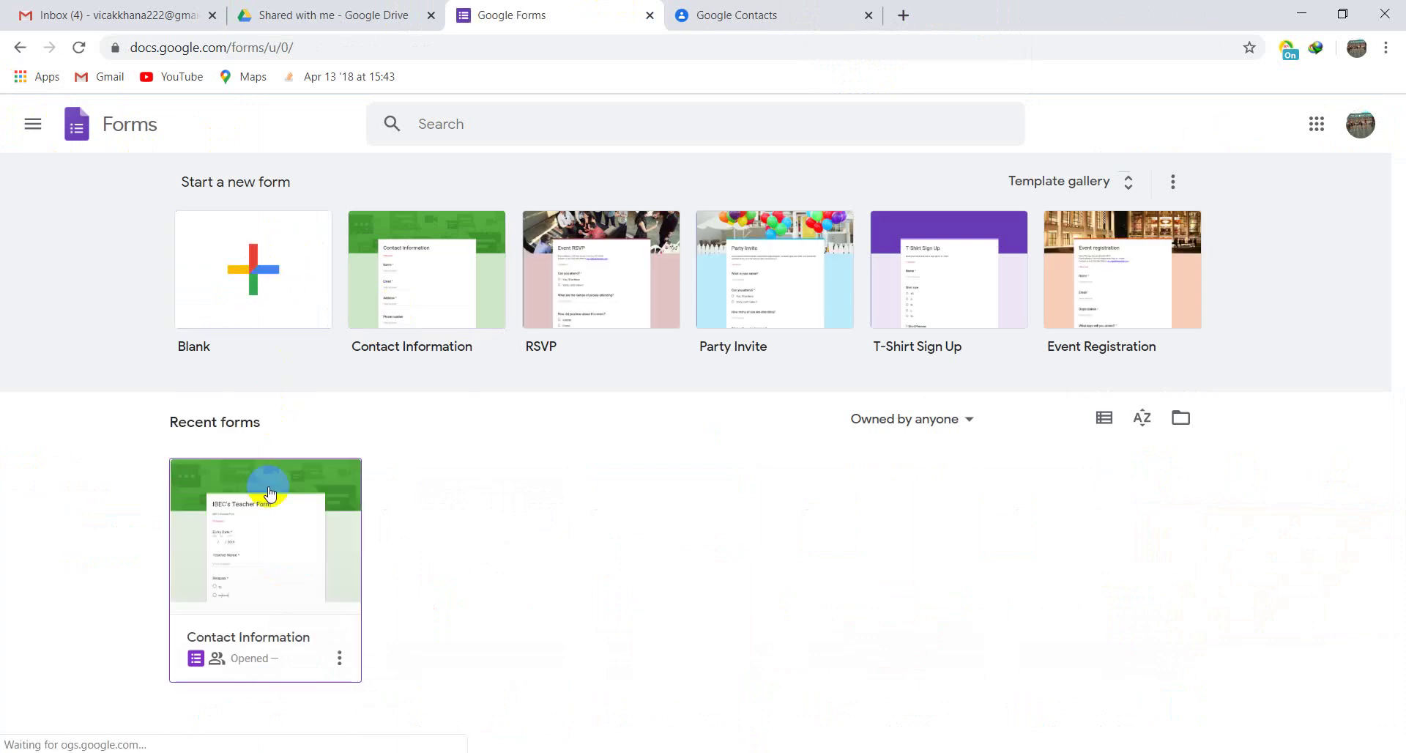
Create a blank form, dismiss the question-reuse tip, and enter "Project Trust Application" as the form description
{"action": "right_click", "coordinate": [271, 538]}
{"action": "left_click", "coordinate": [84, 512]}
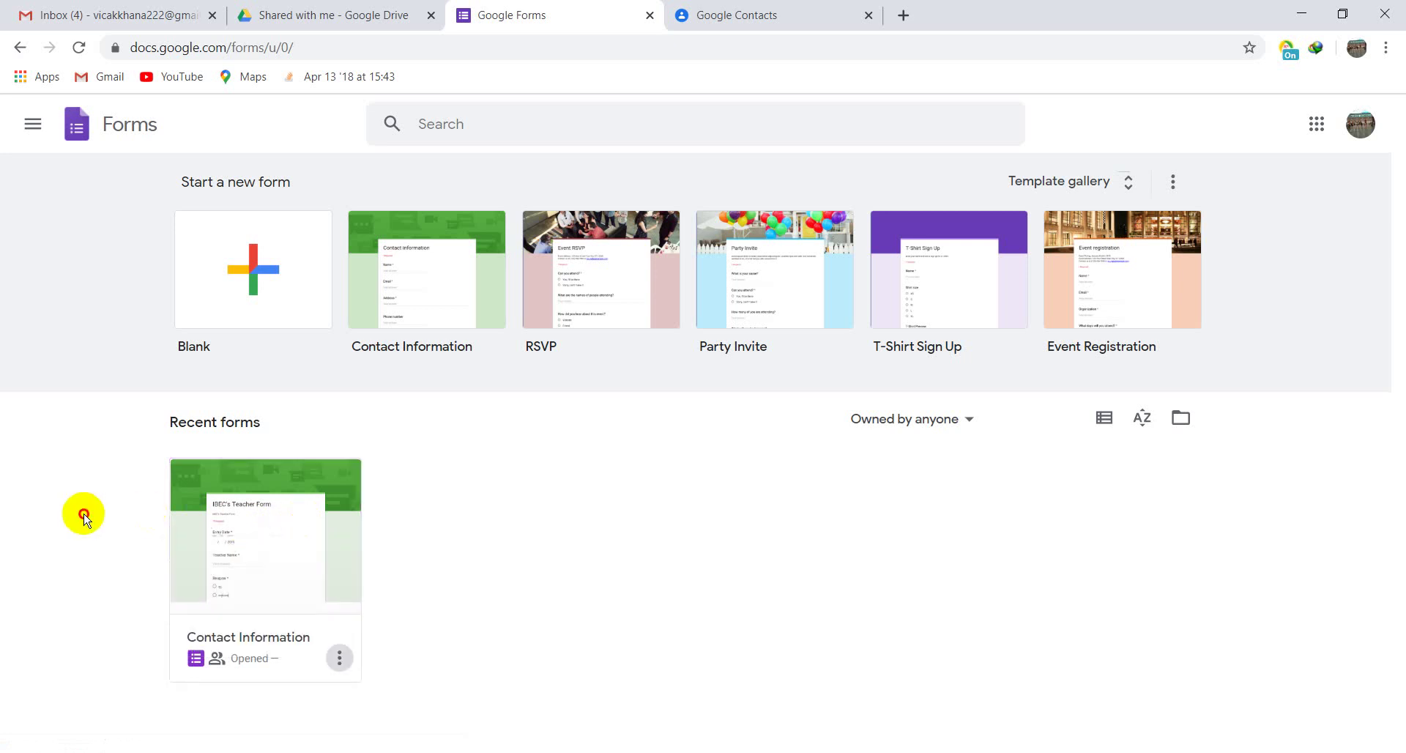
{"action": "left_click", "coordinate": [263, 270]}
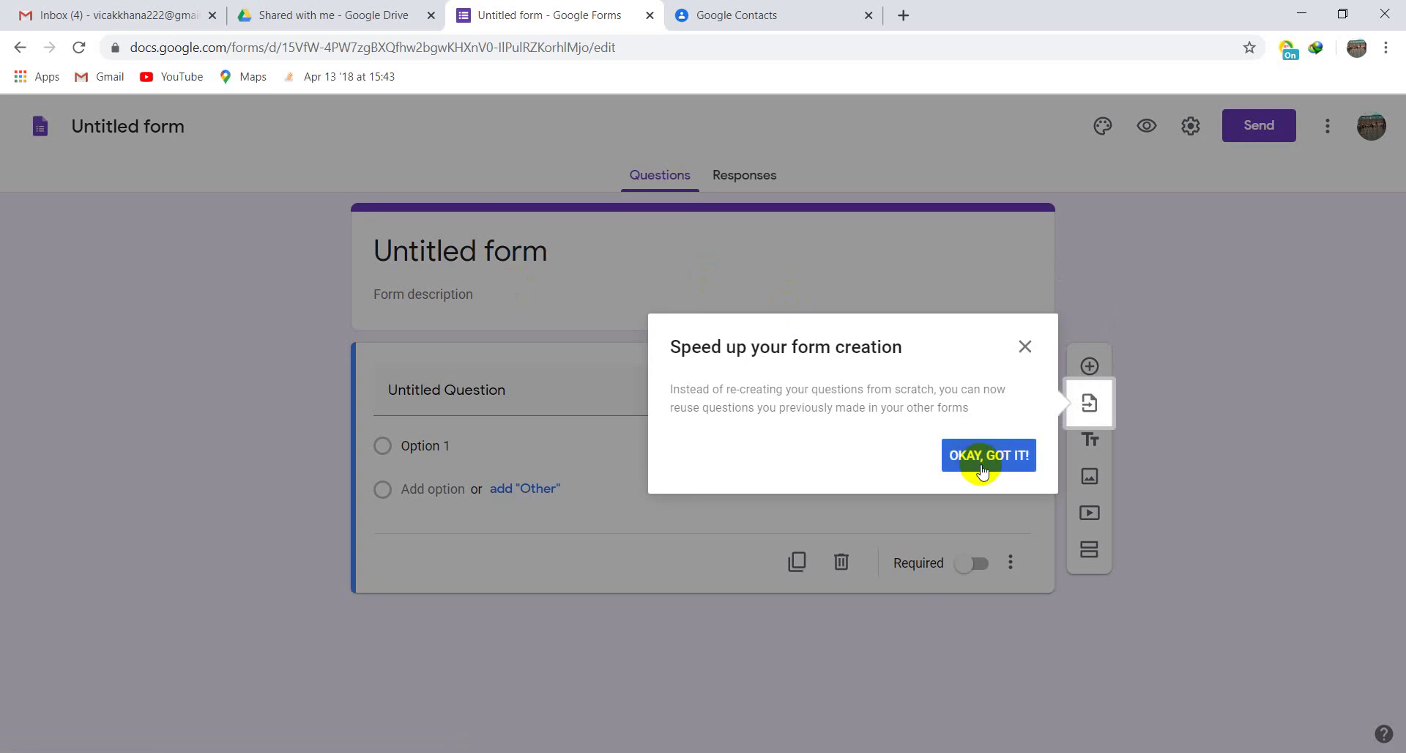
{"action": "left_click", "coordinate": [982, 469]}
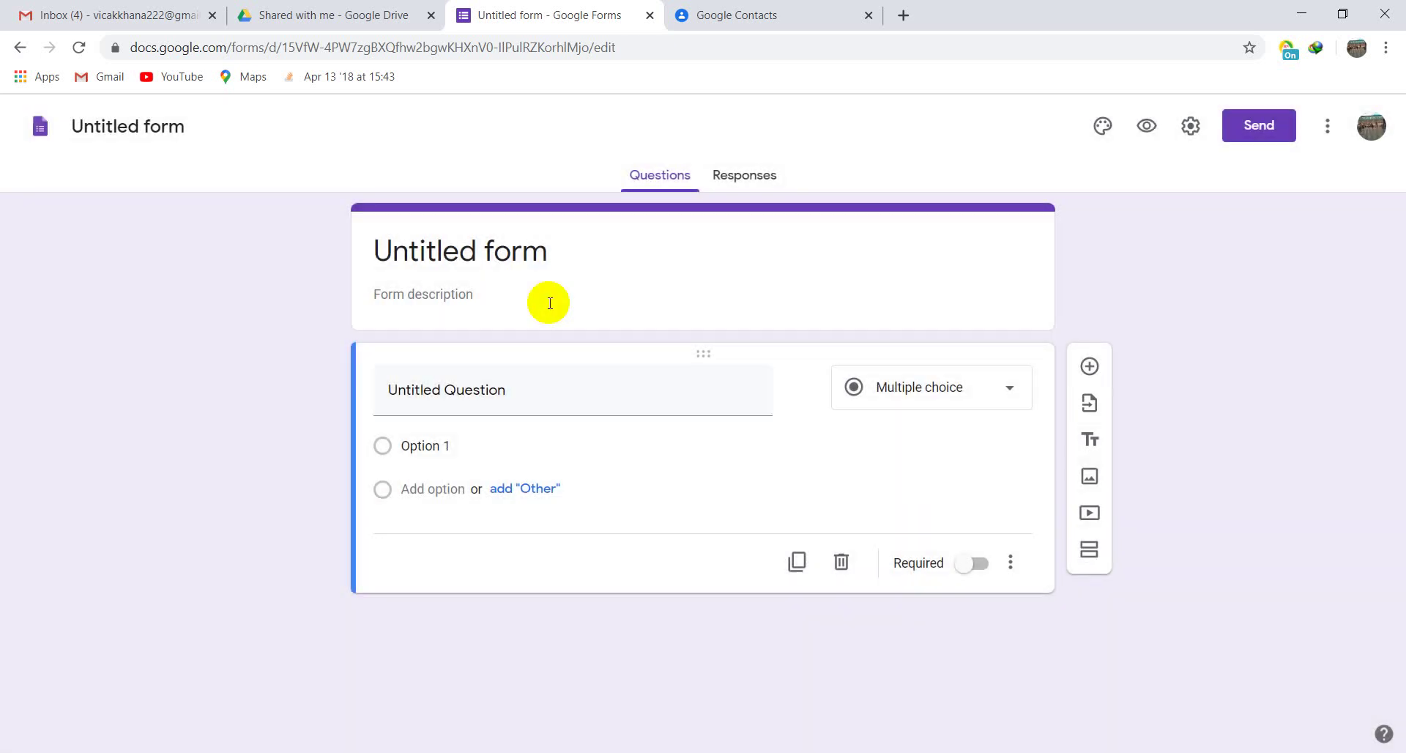
{"action": "left_click", "coordinate": [449, 294]}
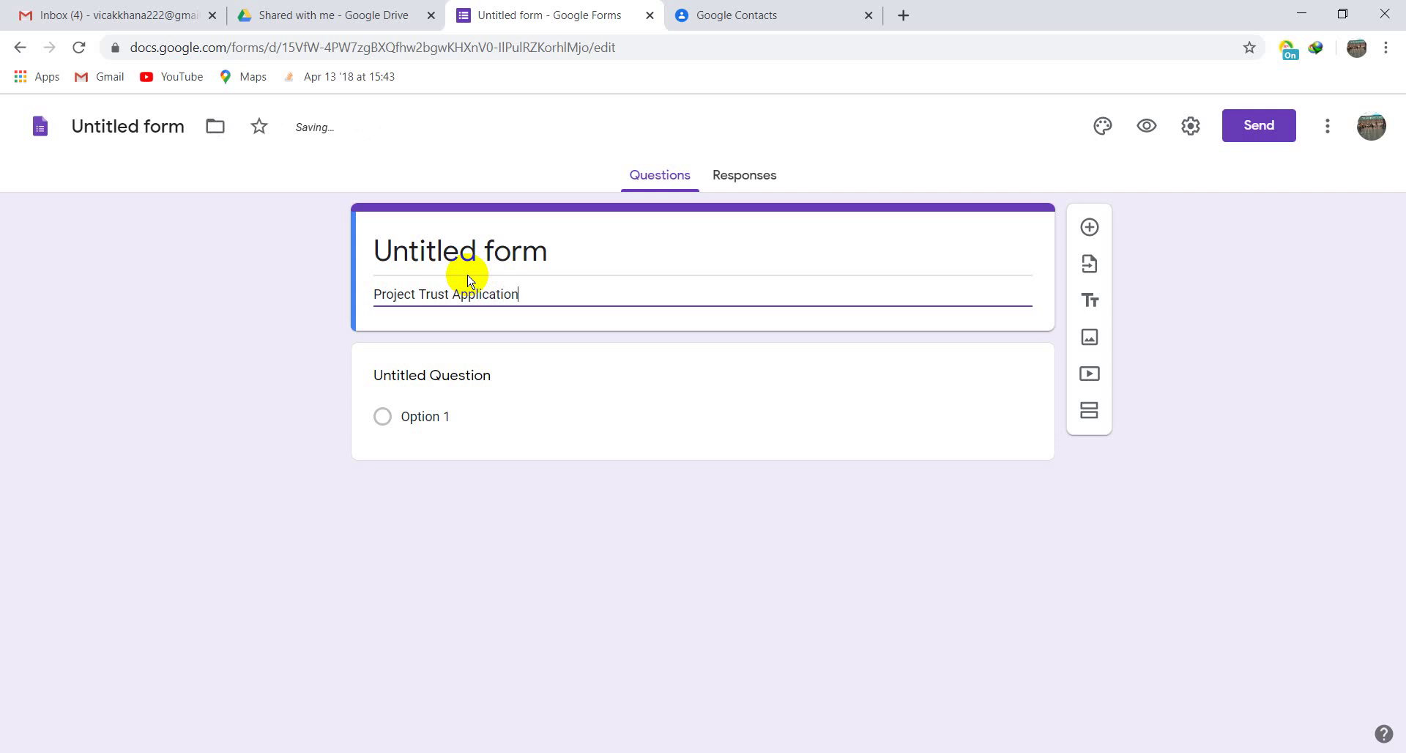
Title the form's first question "Name" and set its type to Short answer
{"action": "left_click", "coordinate": [469, 377]}
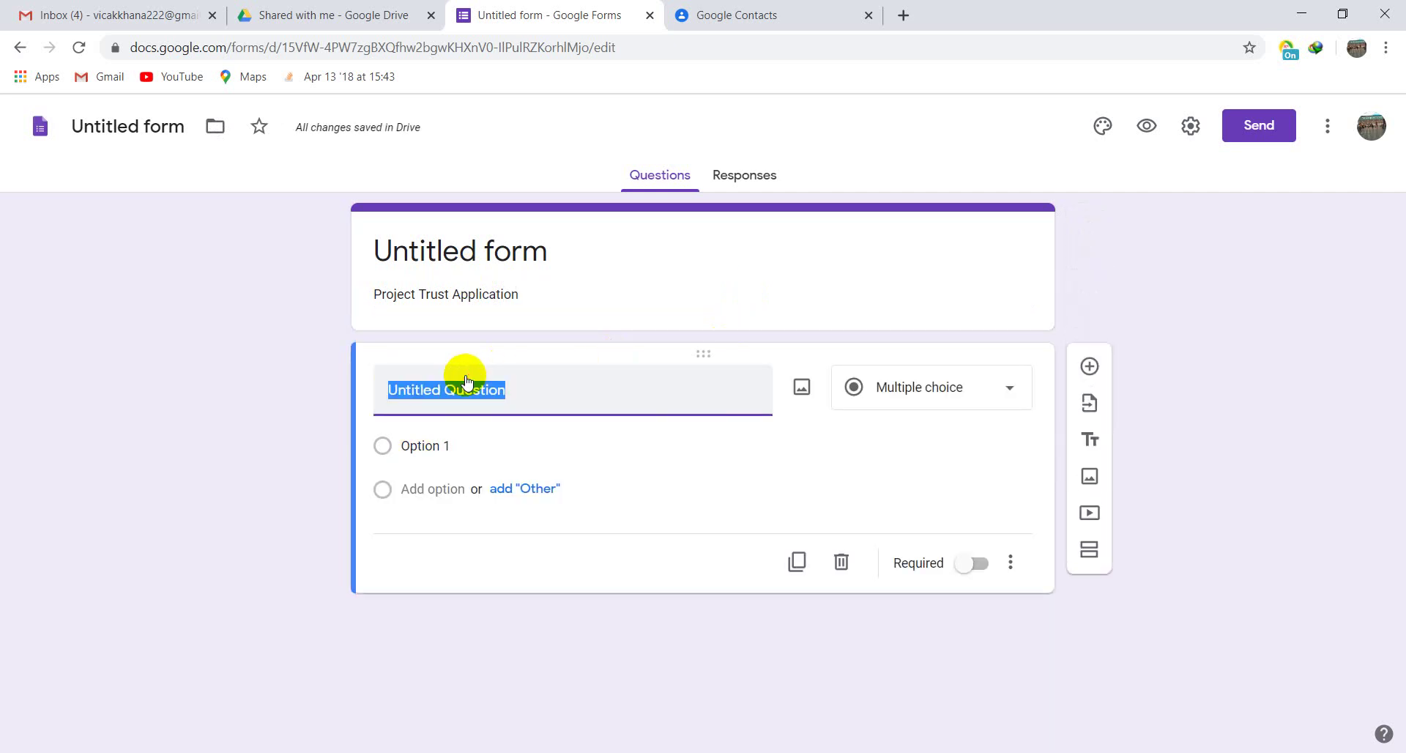
{"action": "type", "text": "Name"}
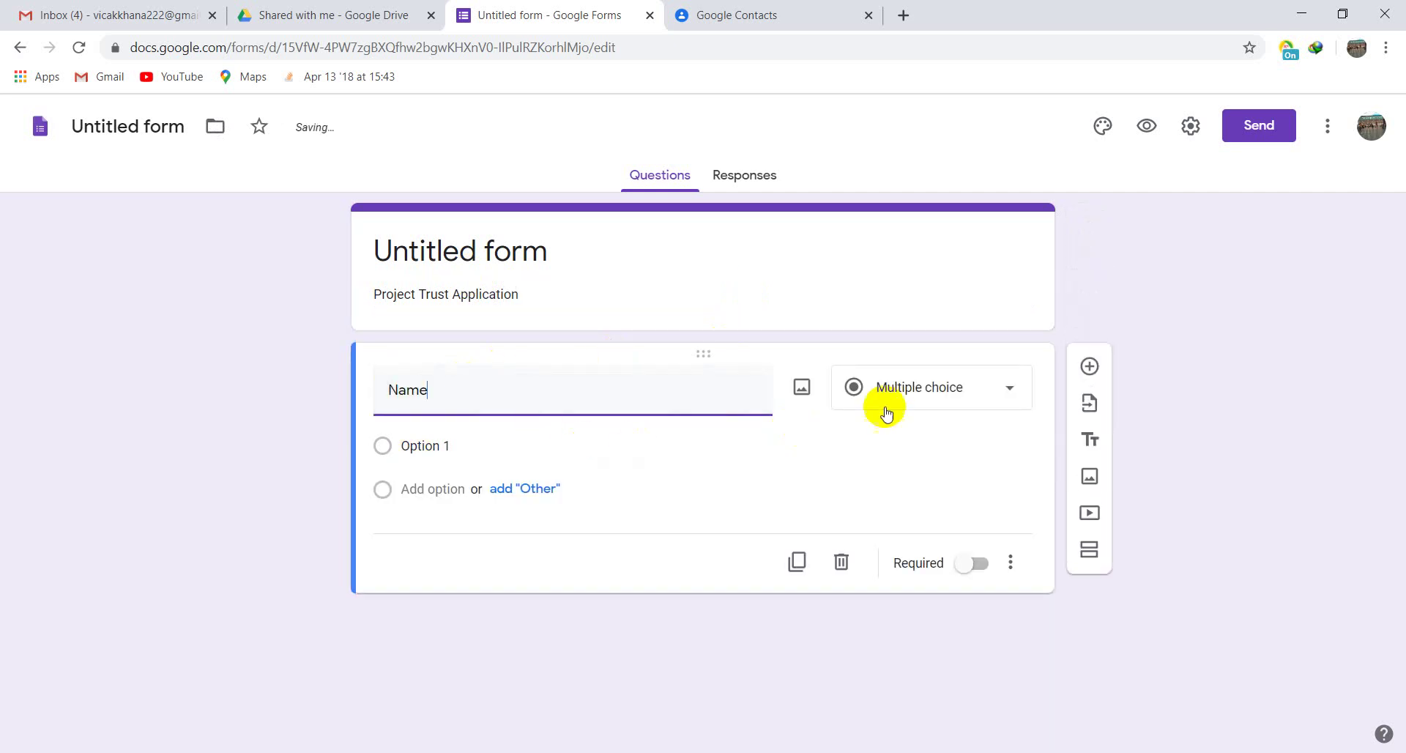
{"action": "left_click", "coordinate": [945, 400]}
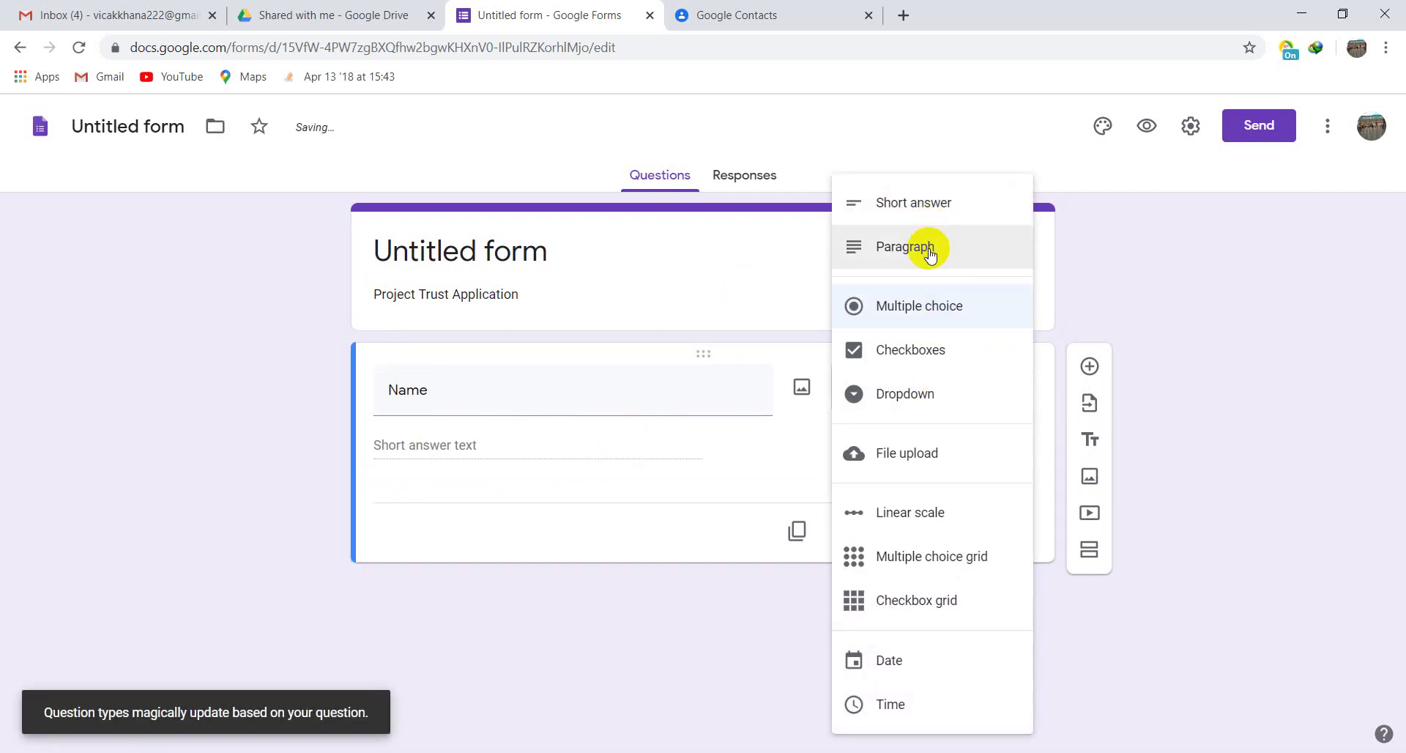
{"action": "left_click", "coordinate": [908, 194]}
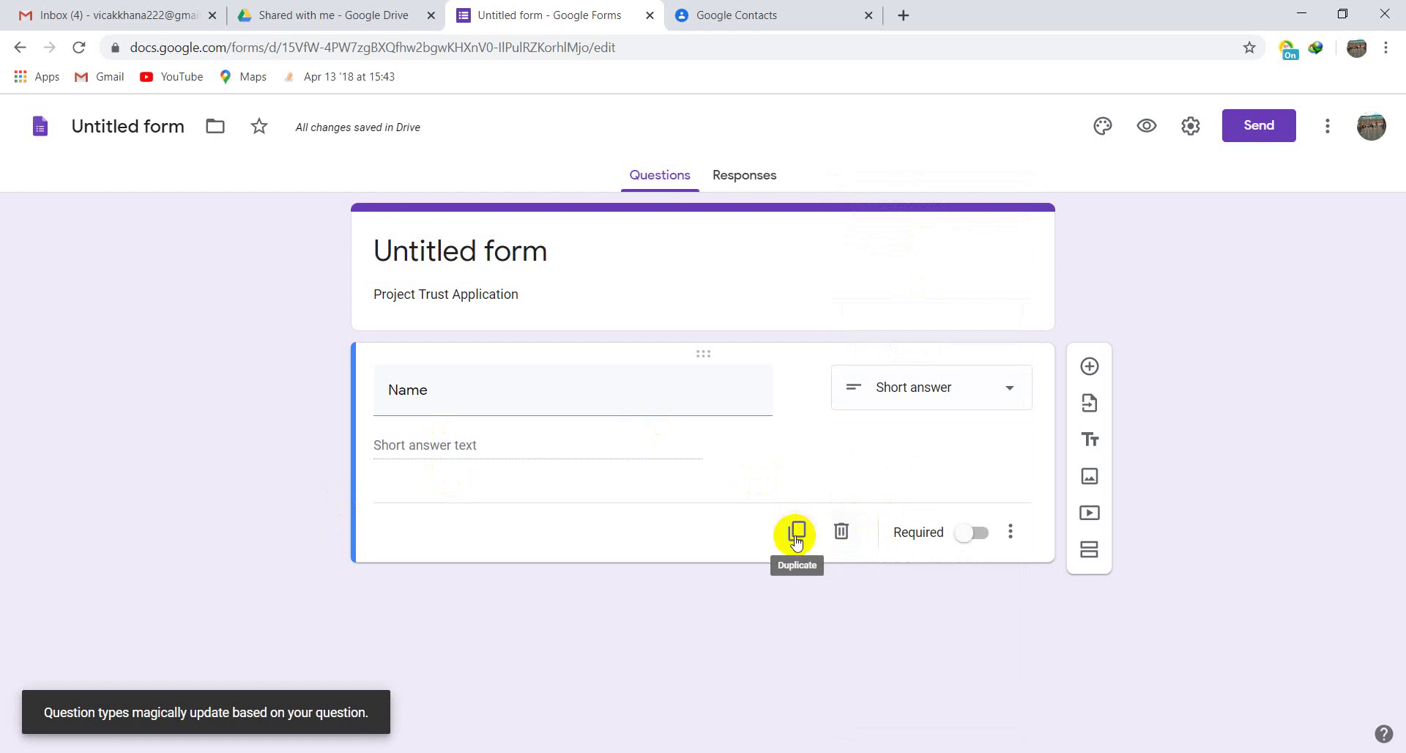
Make the Name question required and add a new question below it
{"action": "left_click", "coordinate": [980, 534]}
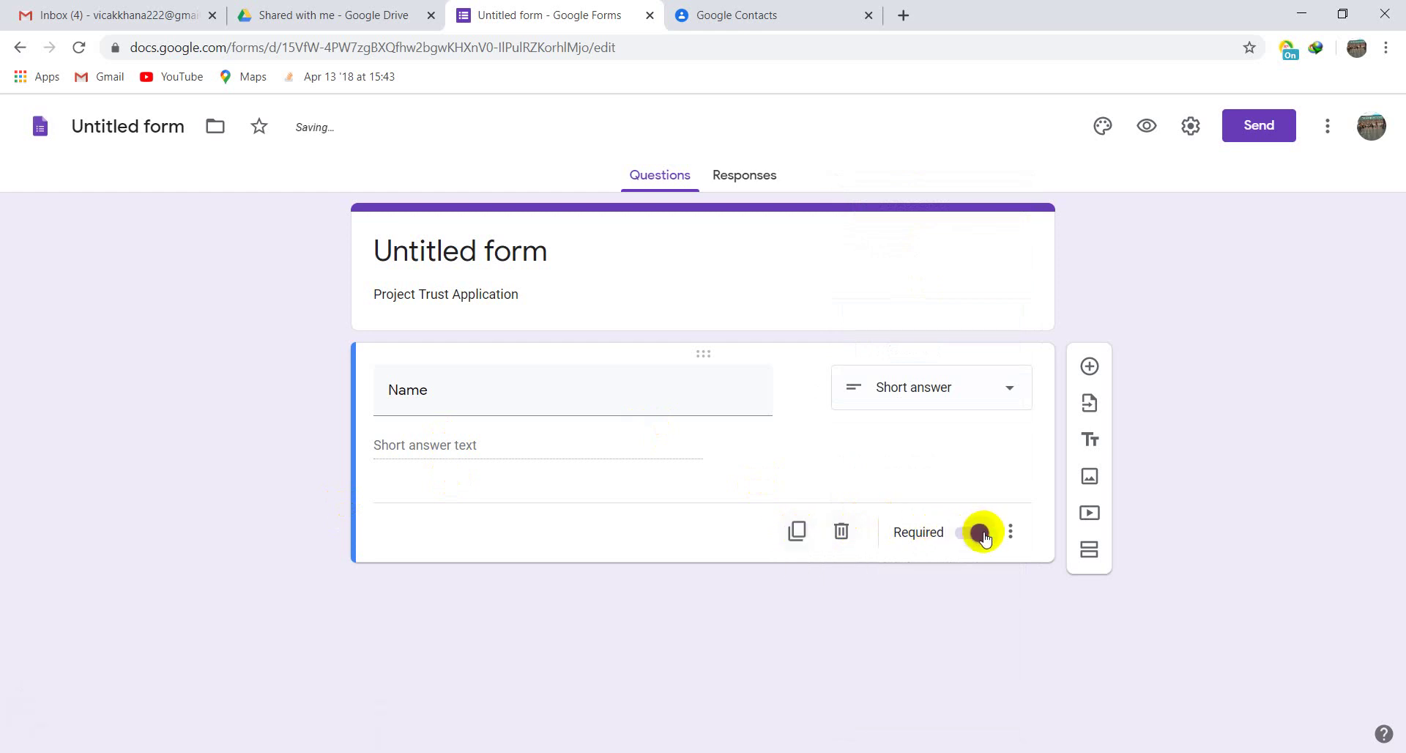
{"action": "left_click", "coordinate": [981, 533]}
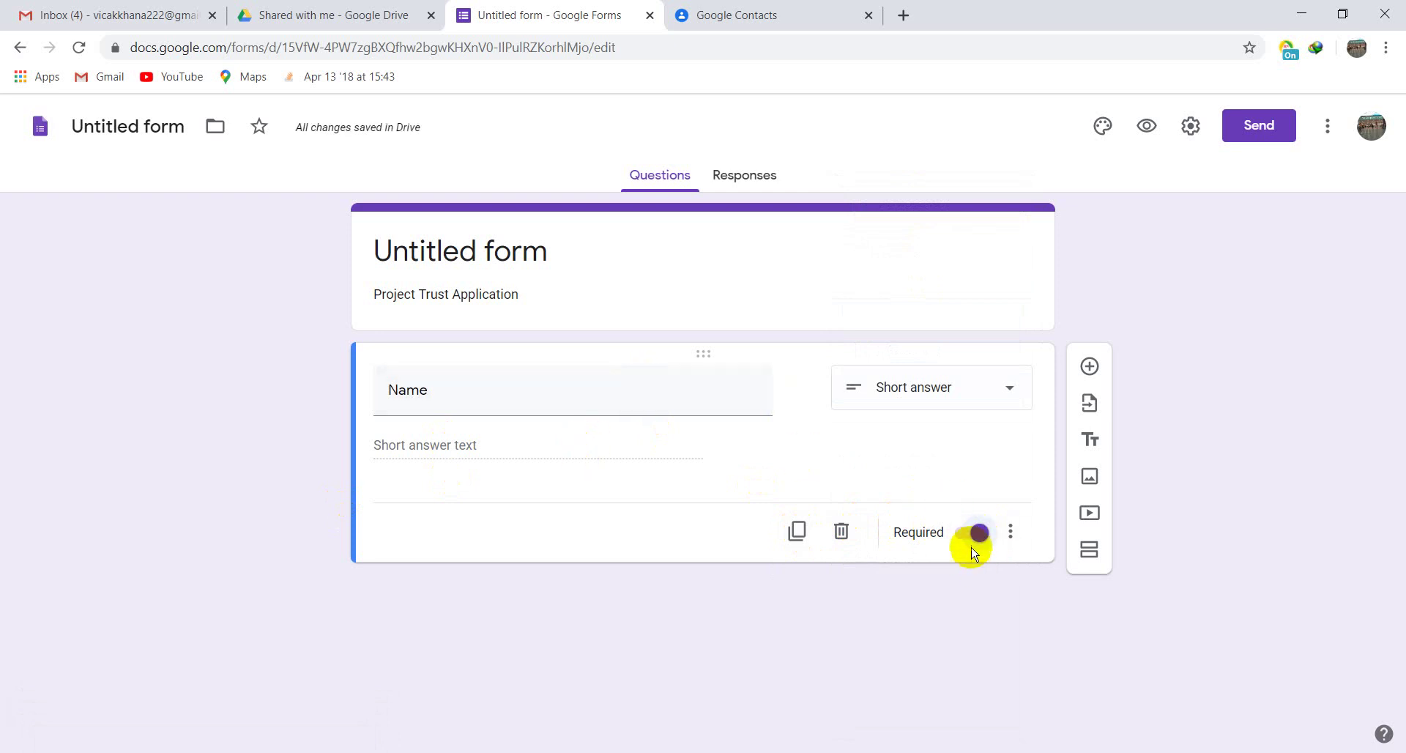
{"action": "left_click", "coordinate": [966, 541]}
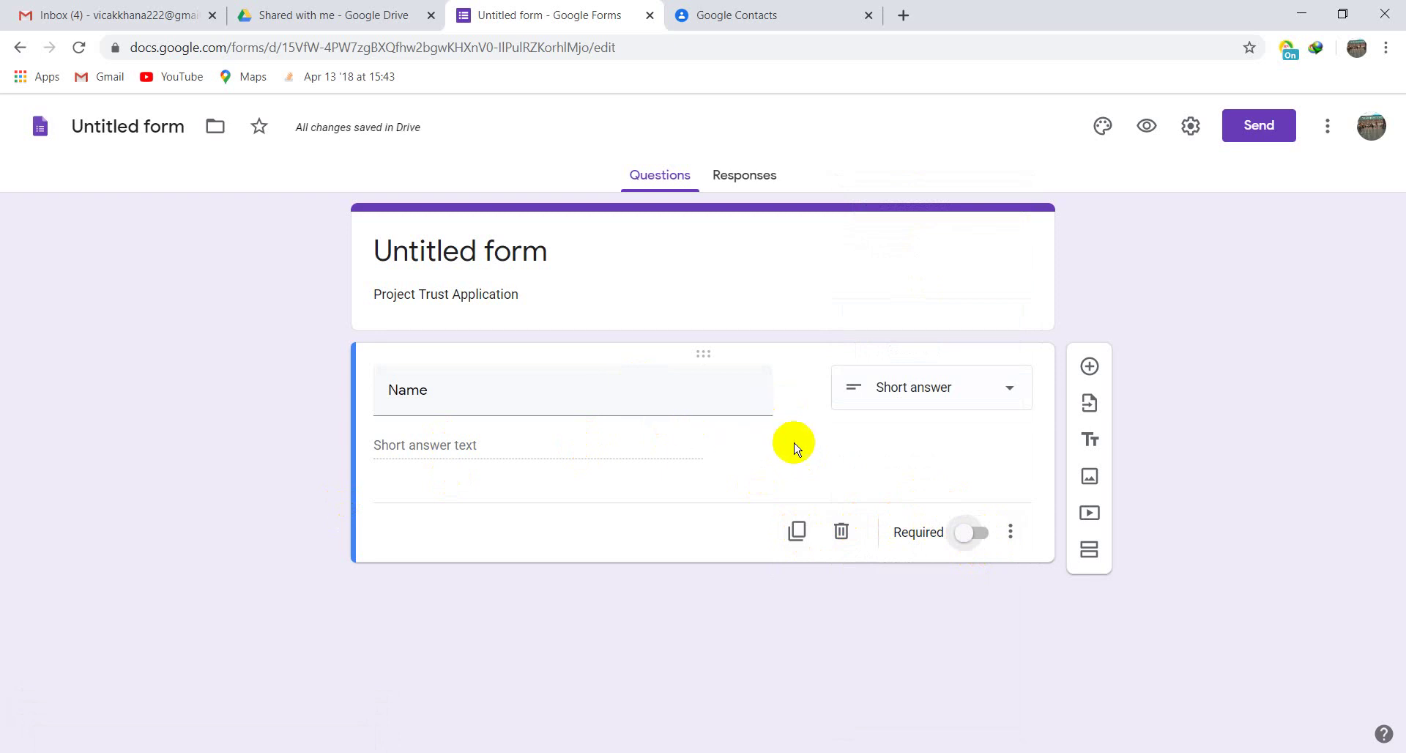
{"action": "left_click", "coordinate": [977, 536]}
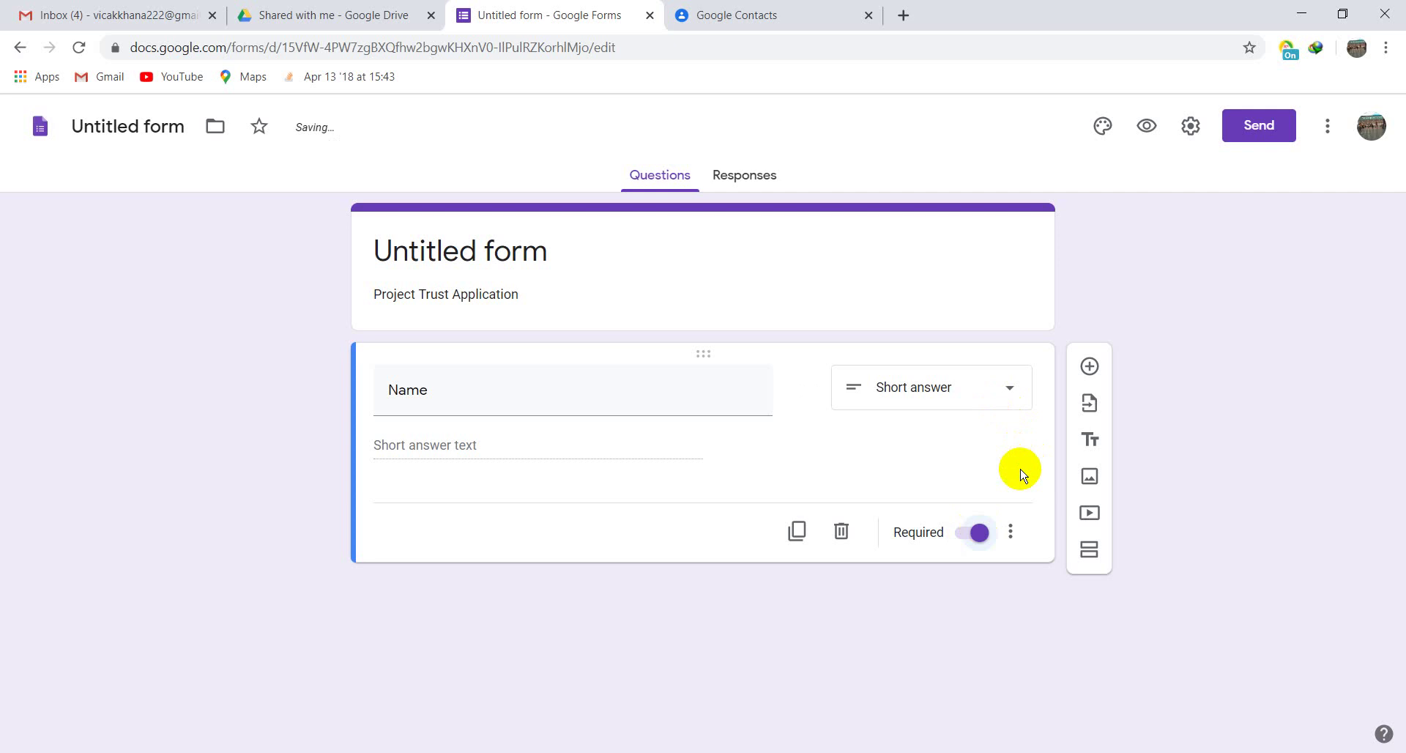
{"action": "left_click", "coordinate": [1090, 366]}
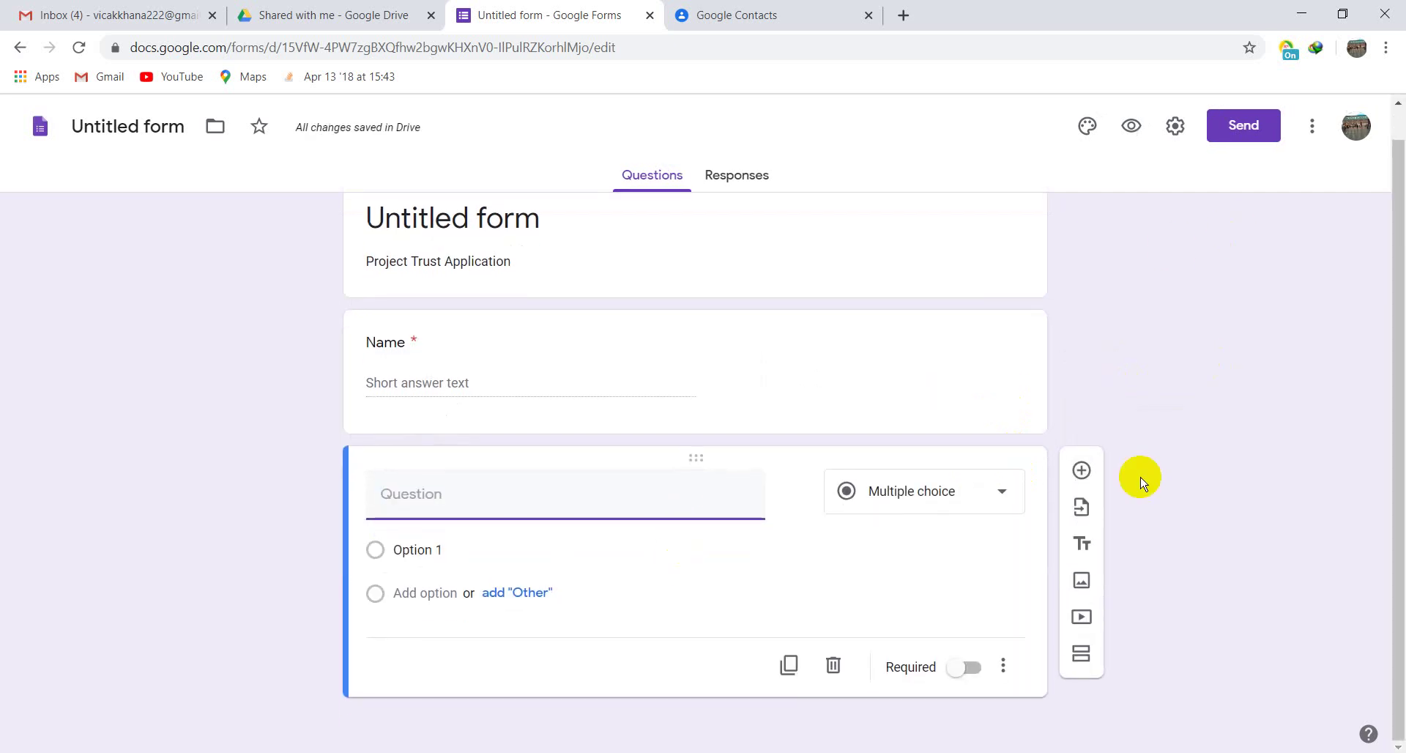
Close the untitled form and Google Contacts tabs and return to the files shared in Drive
{"action": "left_click", "coordinate": [651, 16]}
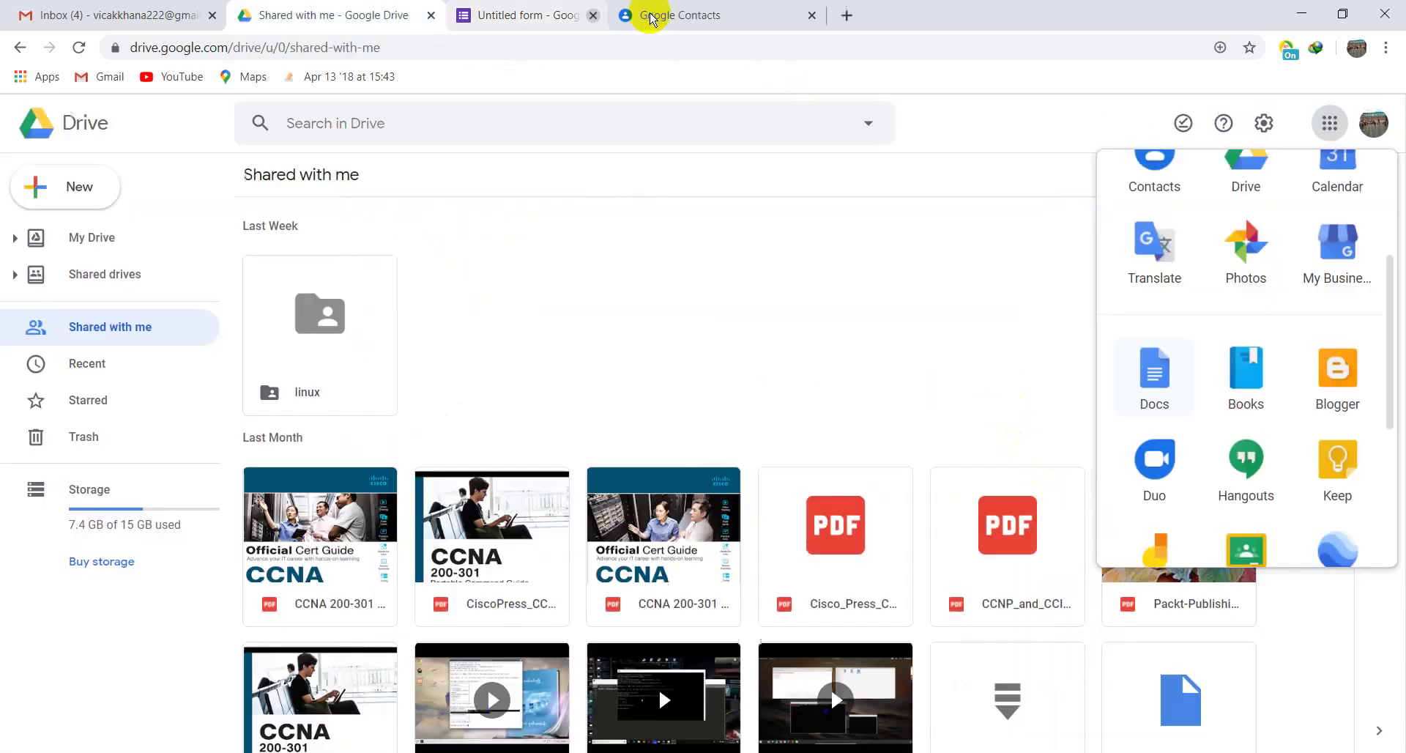
{"action": "left_click", "coordinate": [651, 16]}
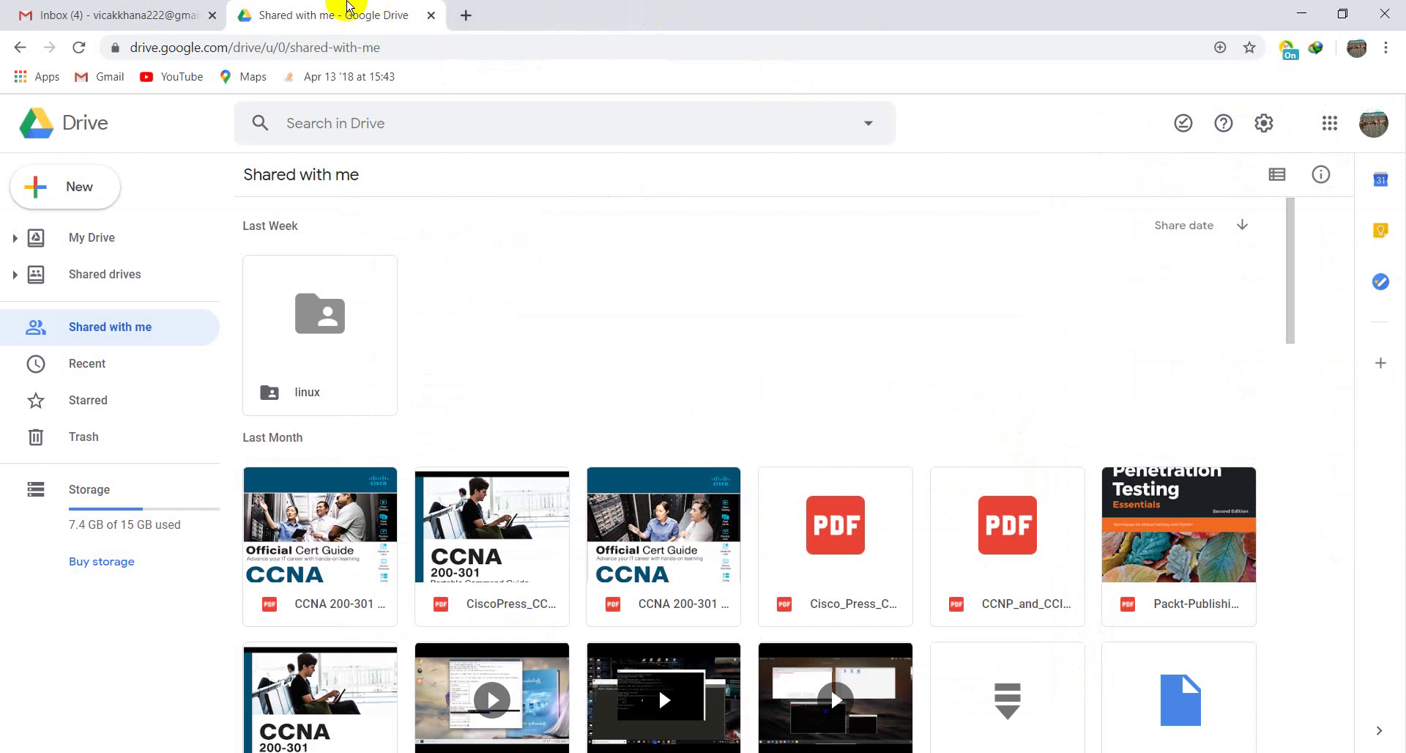
{"action": "left_click", "coordinate": [96, 6]}
{"action": "left_click", "coordinate": [372, 9]}
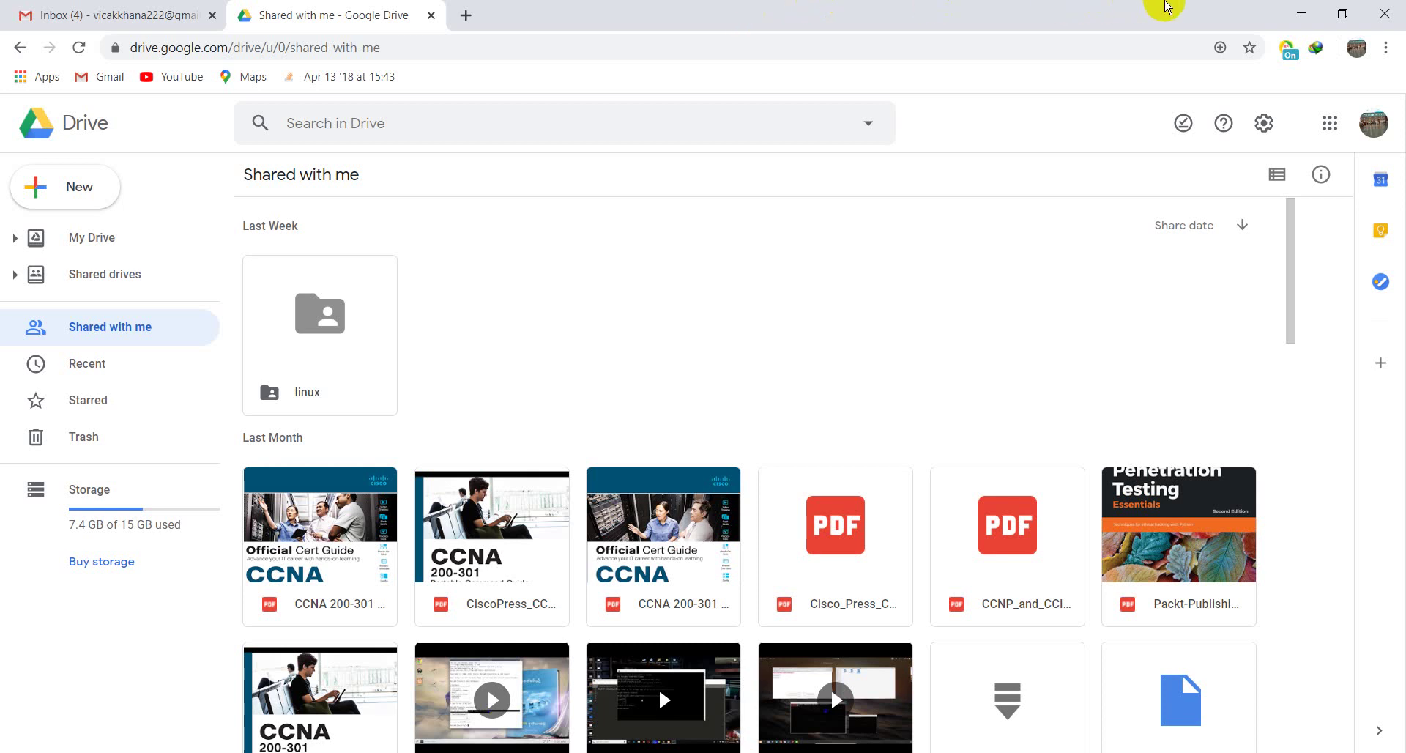
Look through Drive's full list of Google apps down to its end, then close the list
{"action": "left_click", "coordinate": [1331, 123]}
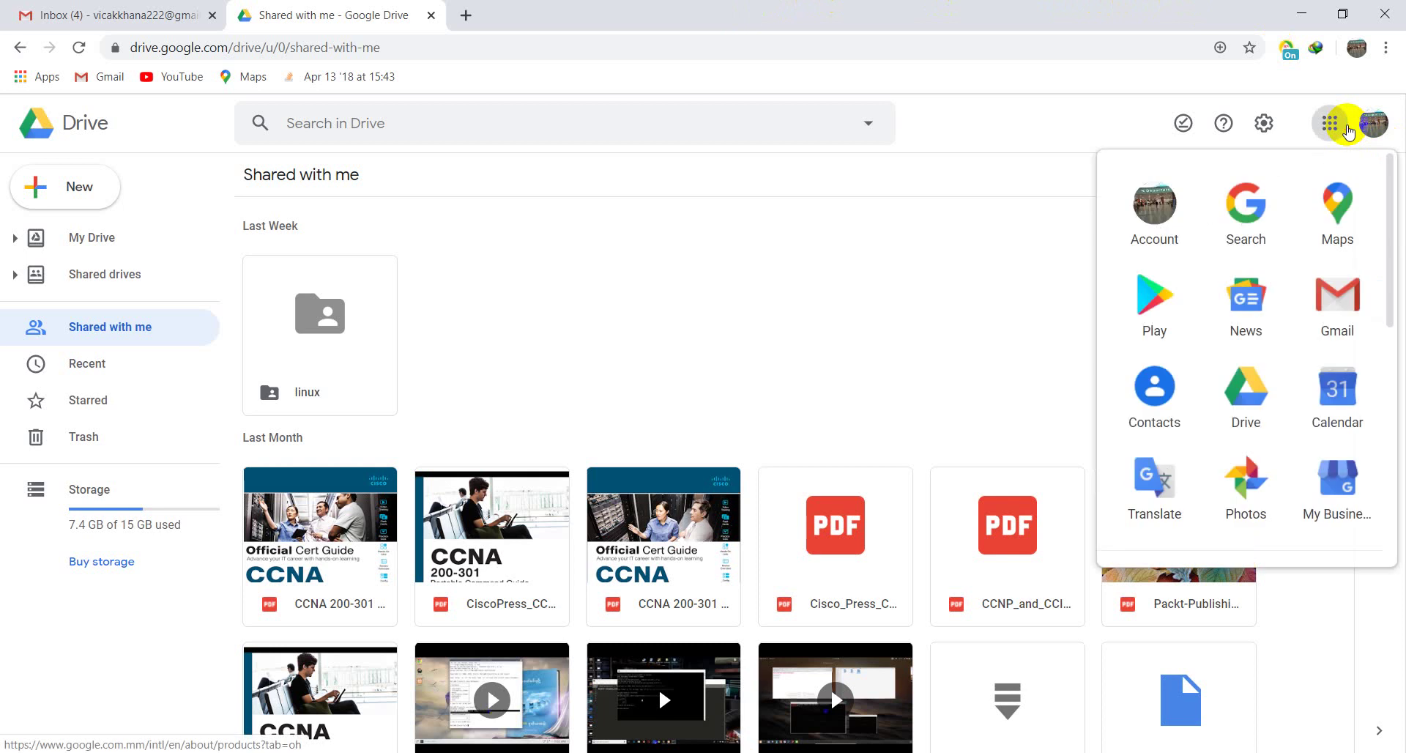
{"action": "scroll", "coordinate": [1191, 416], "scroll_direction": "down", "scroll_amount": 2}
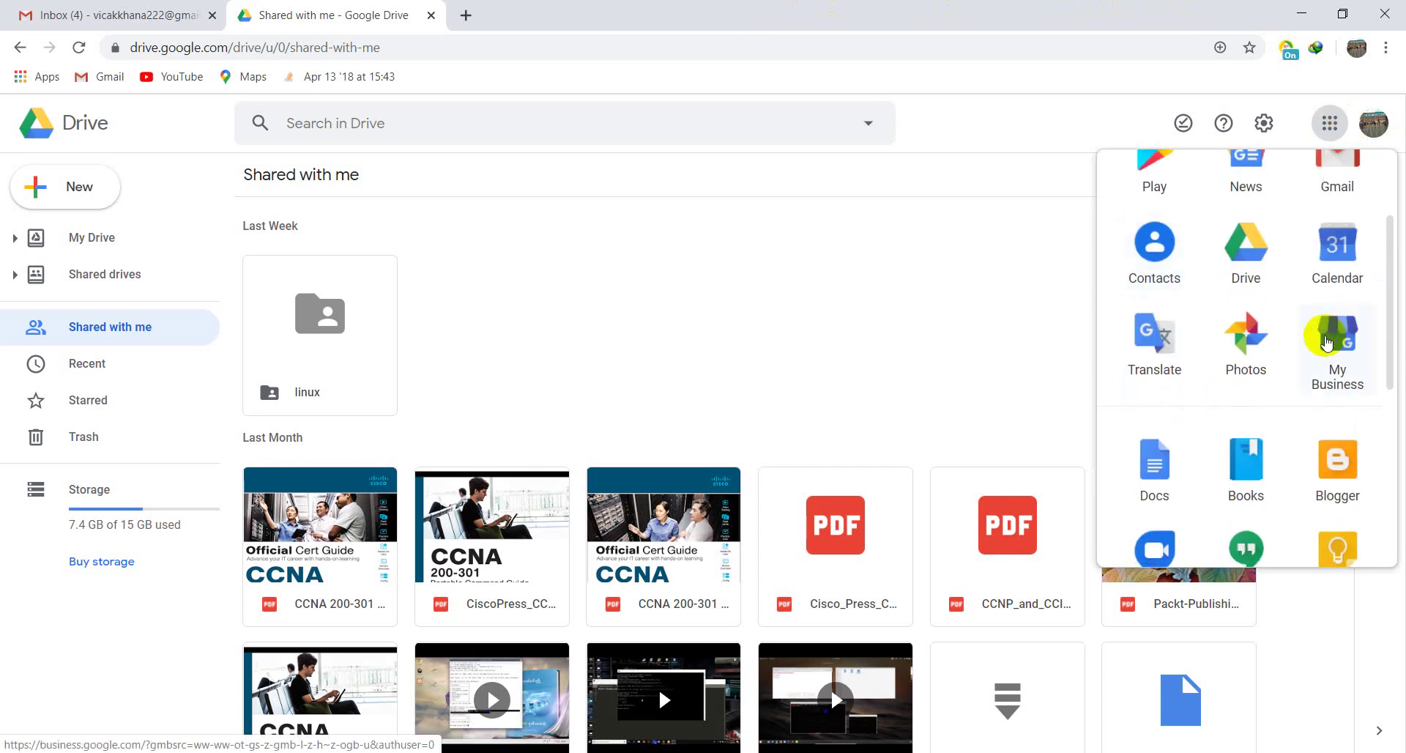
{"action": "scroll", "coordinate": [1301, 456], "scroll_direction": "down", "scroll_amount": 1}
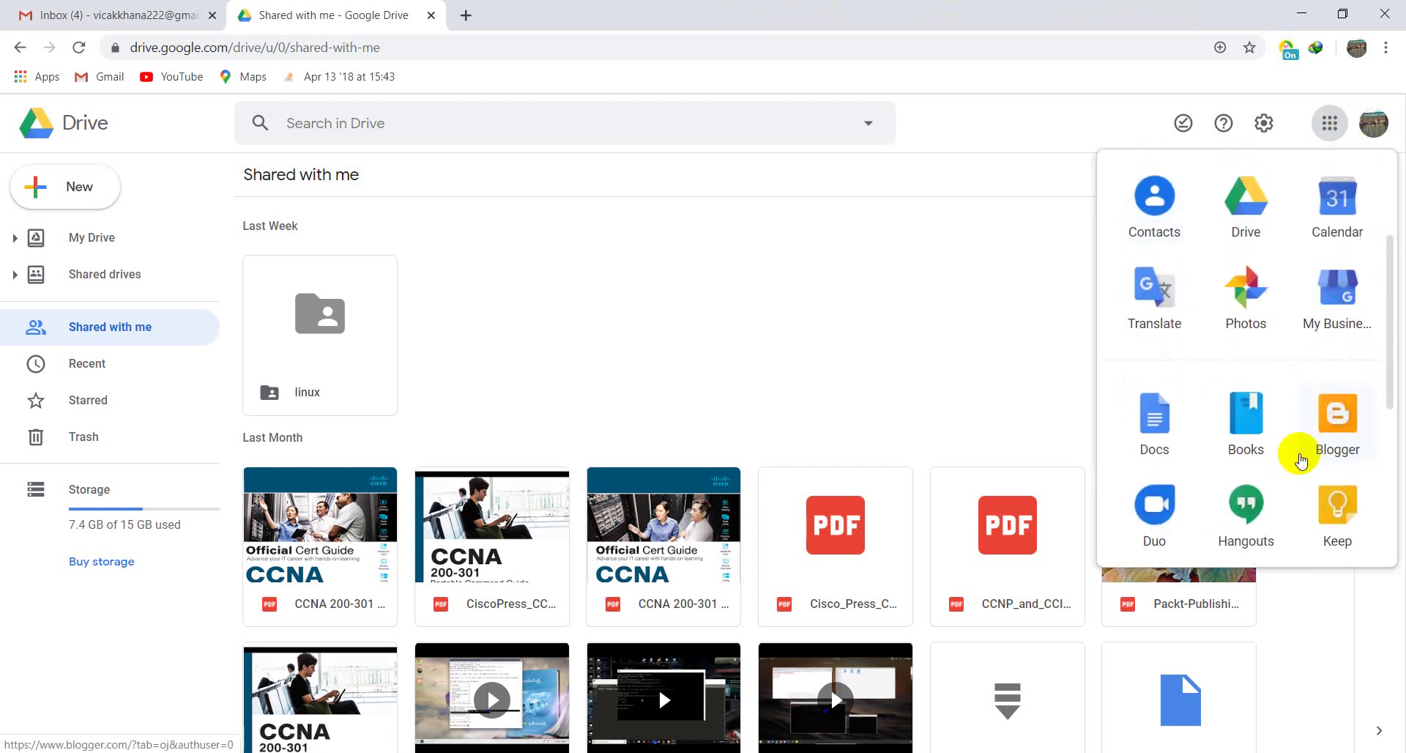
{"action": "scroll", "coordinate": [1303, 516], "scroll_direction": "down", "scroll_amount": 2}
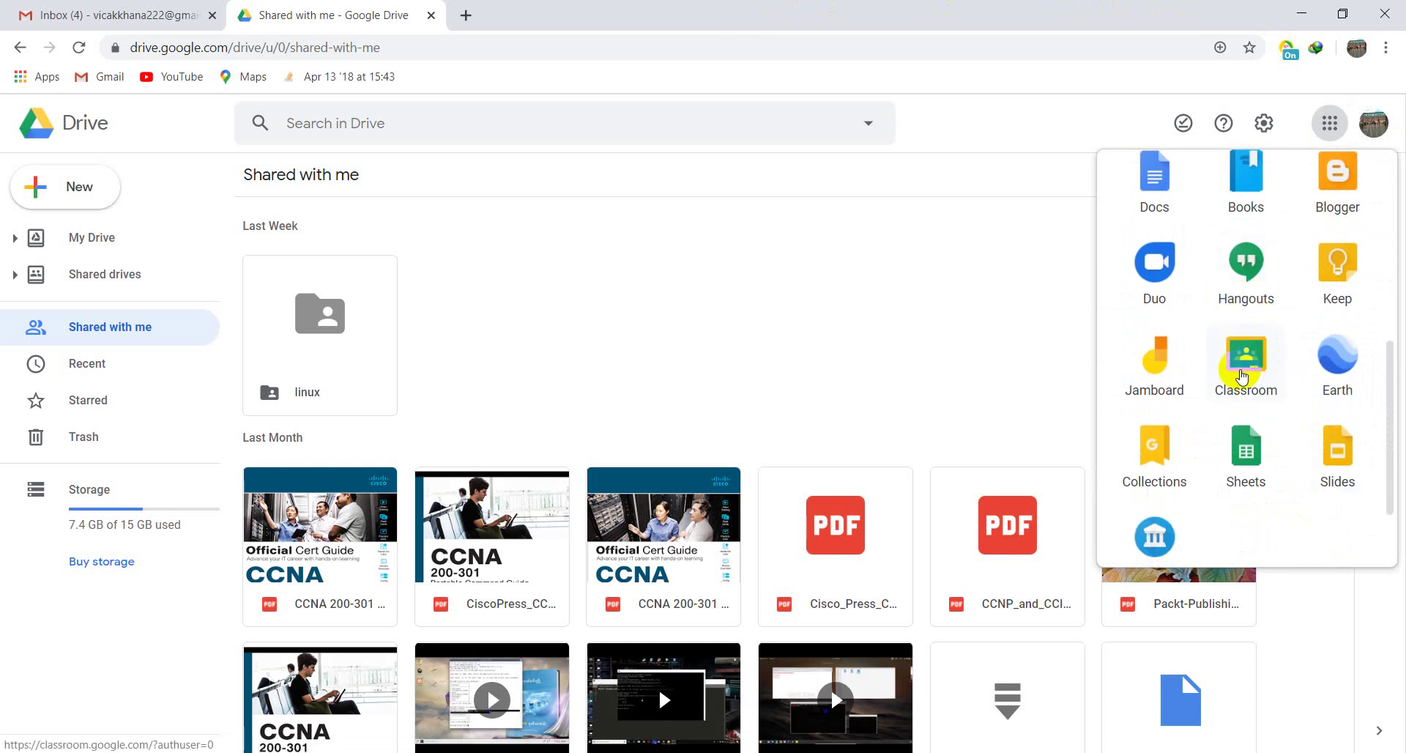
{"action": "scroll", "coordinate": [1207, 366], "scroll_direction": "down", "scroll_amount": 2}
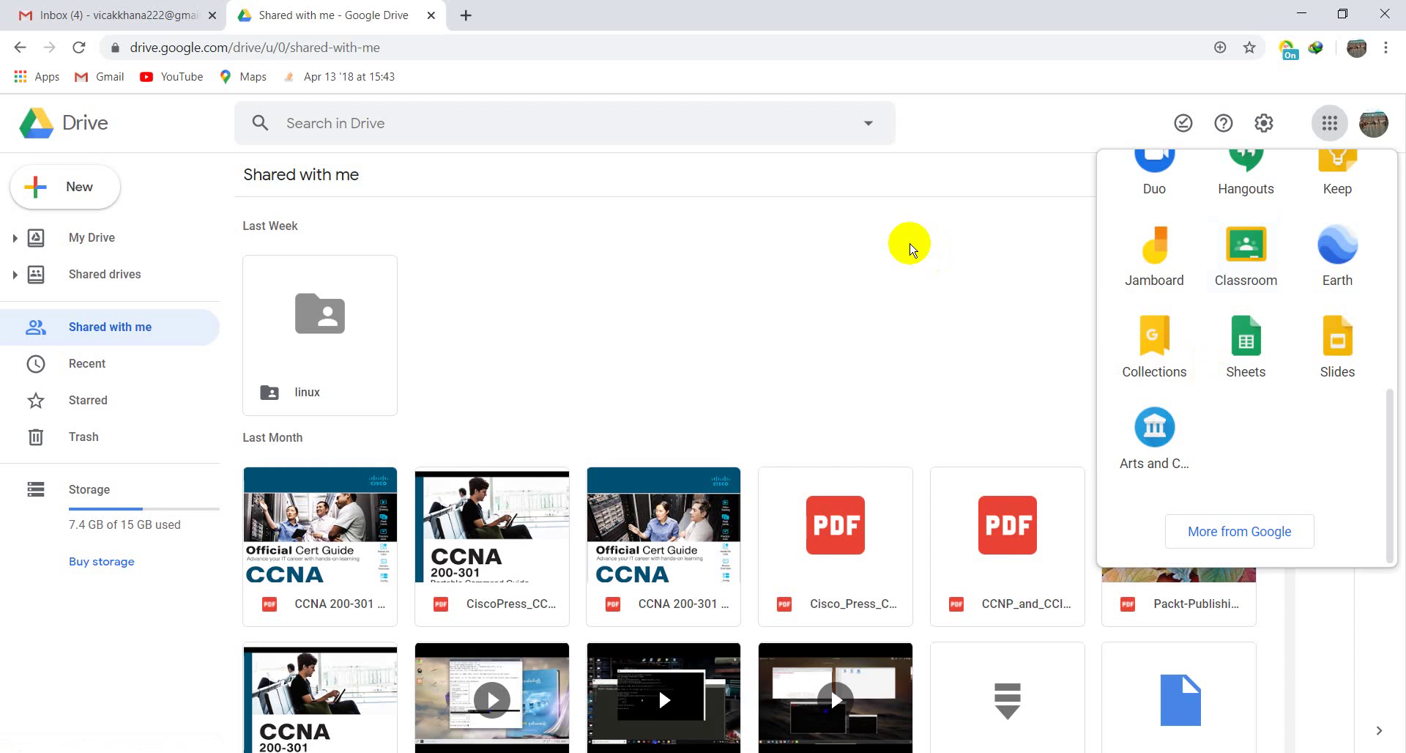
{"action": "left_click", "coordinate": [674, 219]}
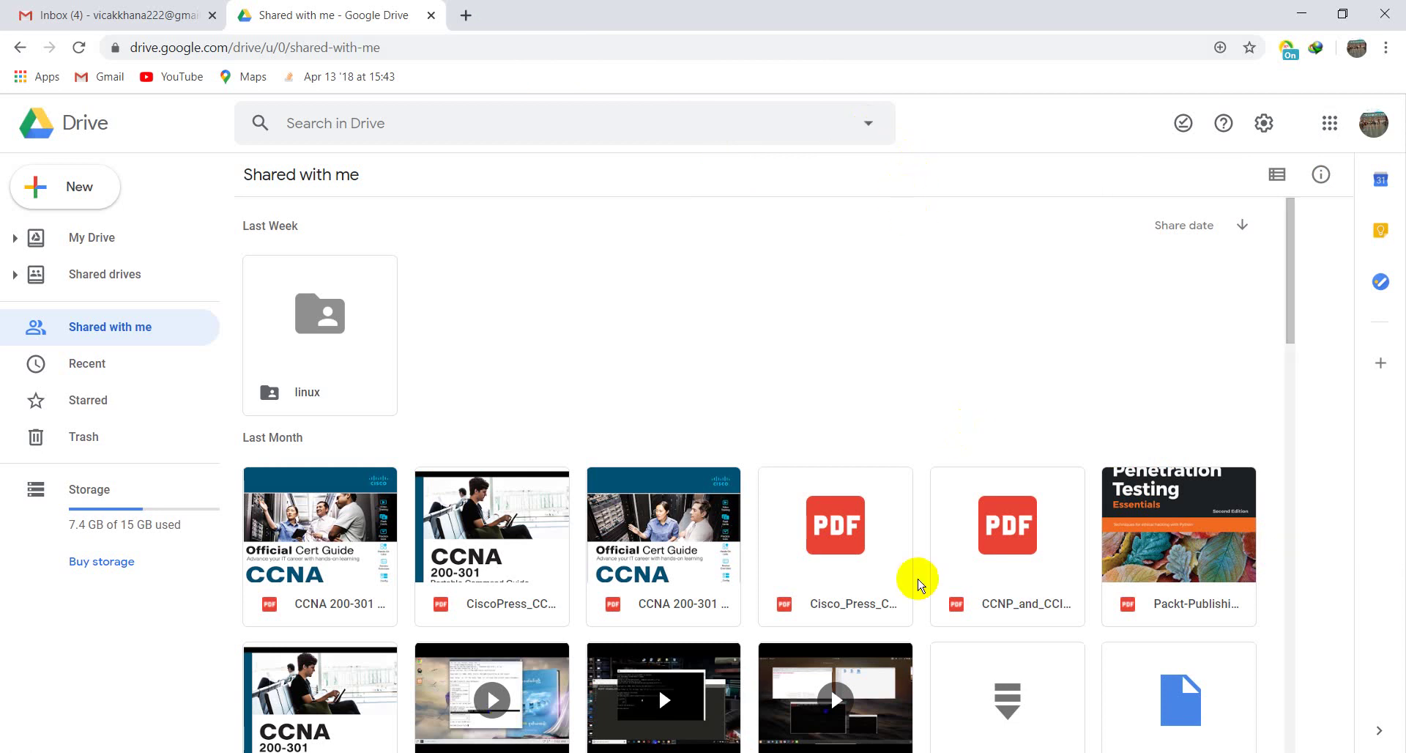
{"action": "left_click", "coordinate": [1164, 752]}
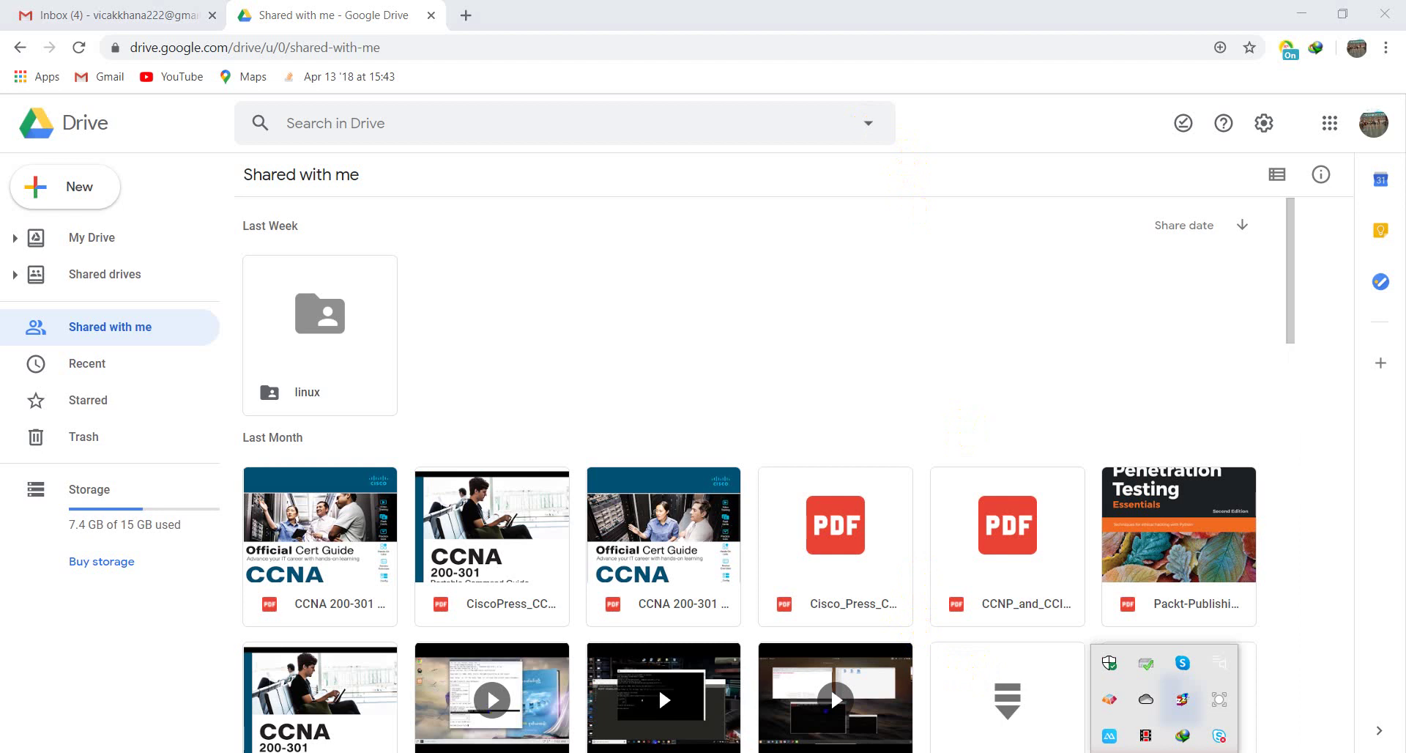